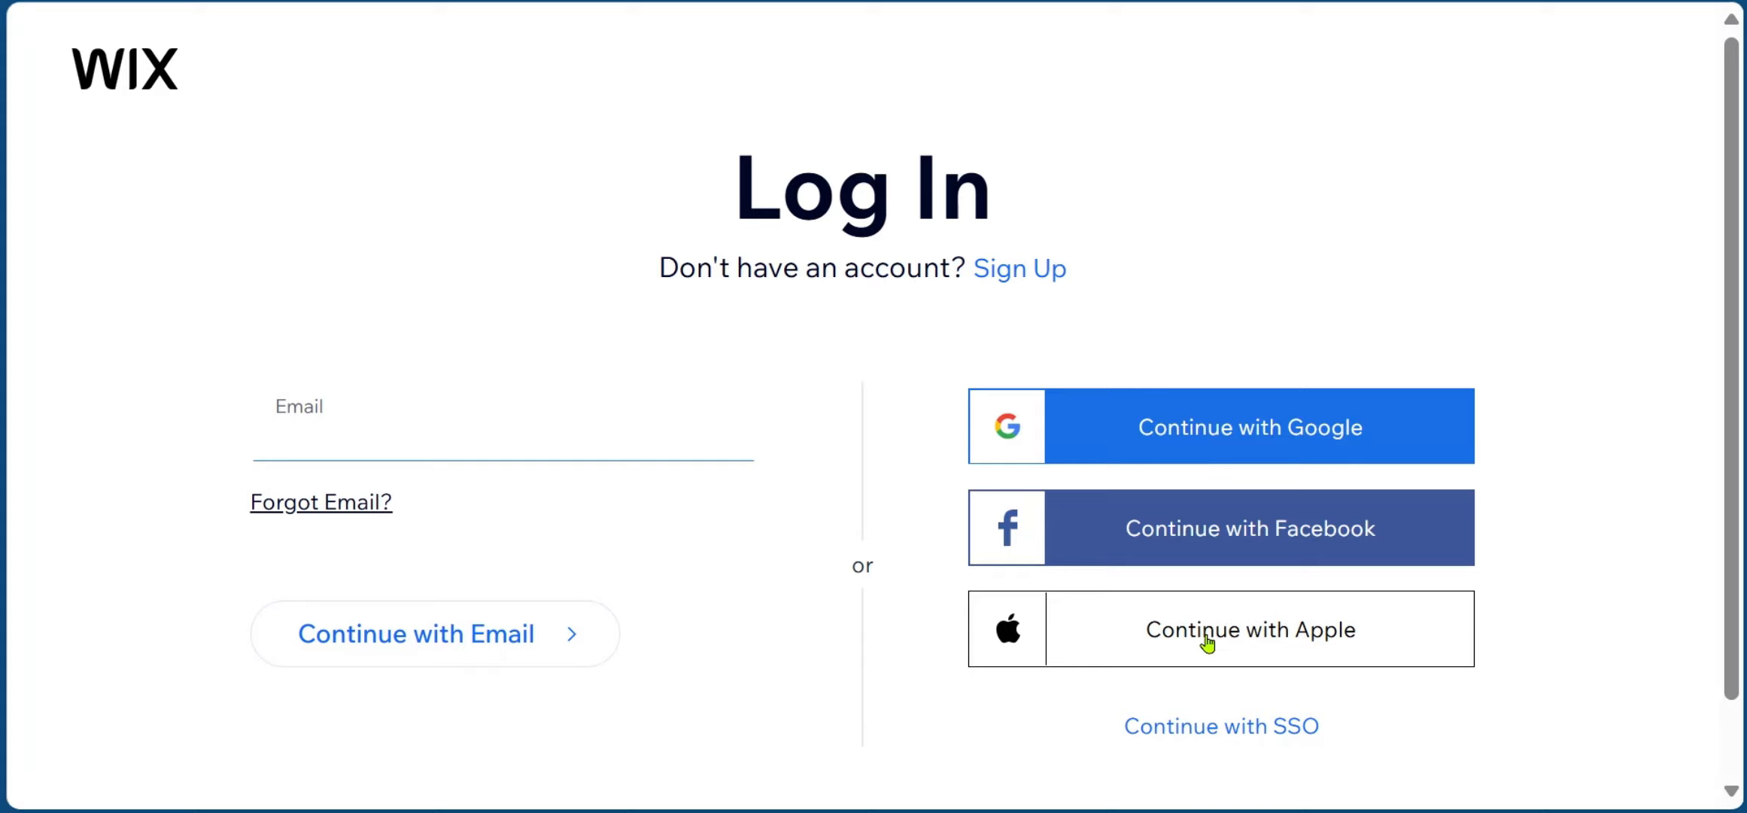
Log in to the account with the email address and the account password.
left_click(451, 246)
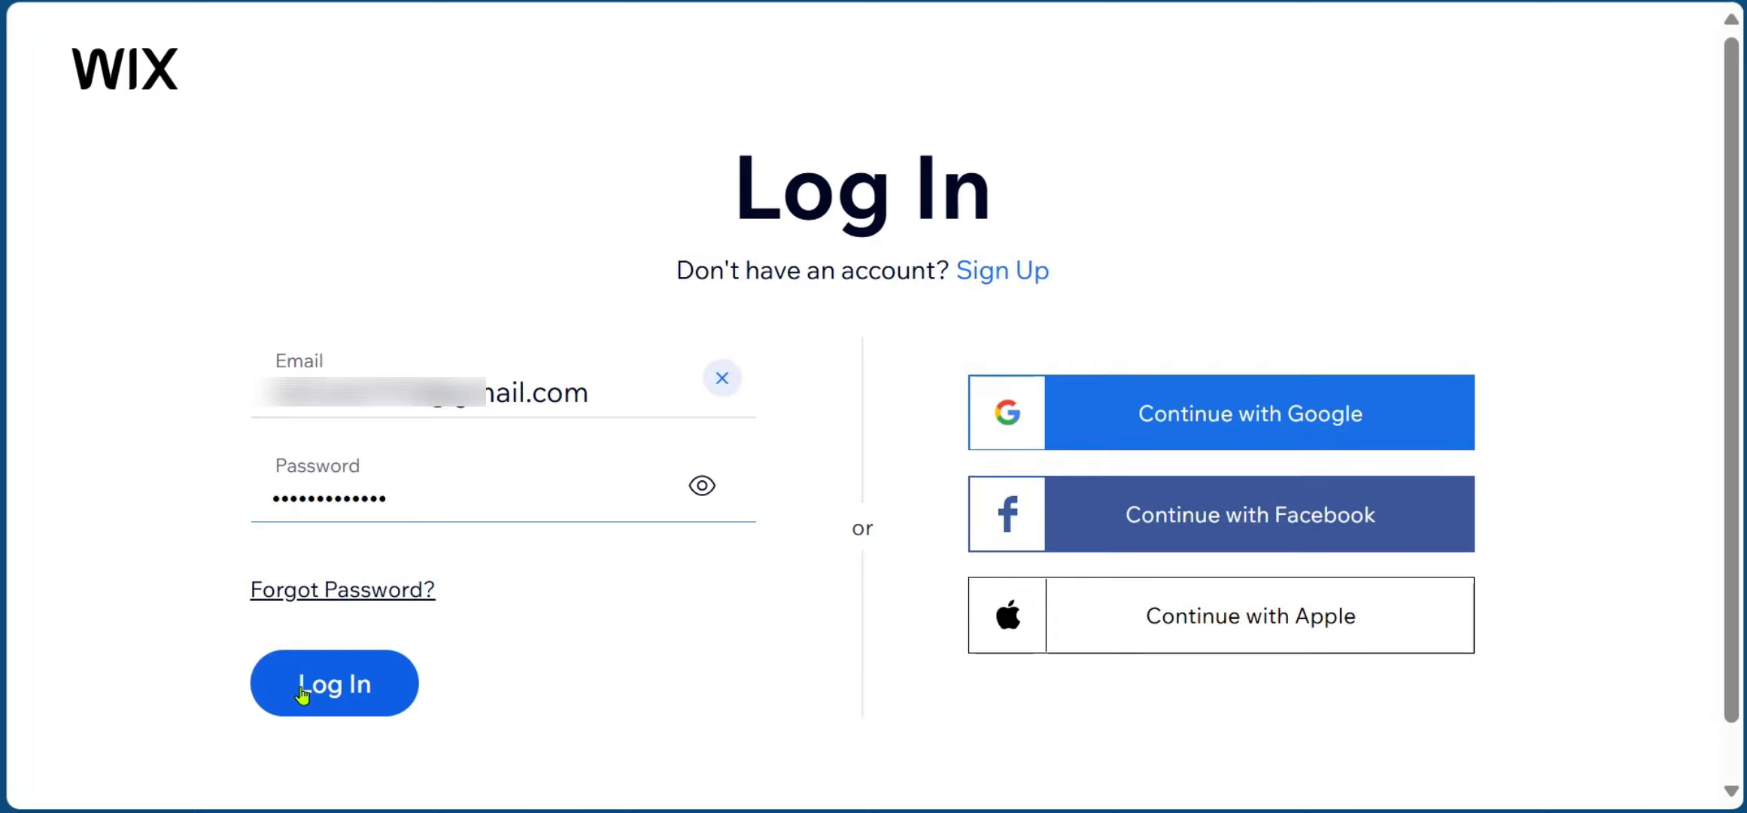
left_click(303, 689)
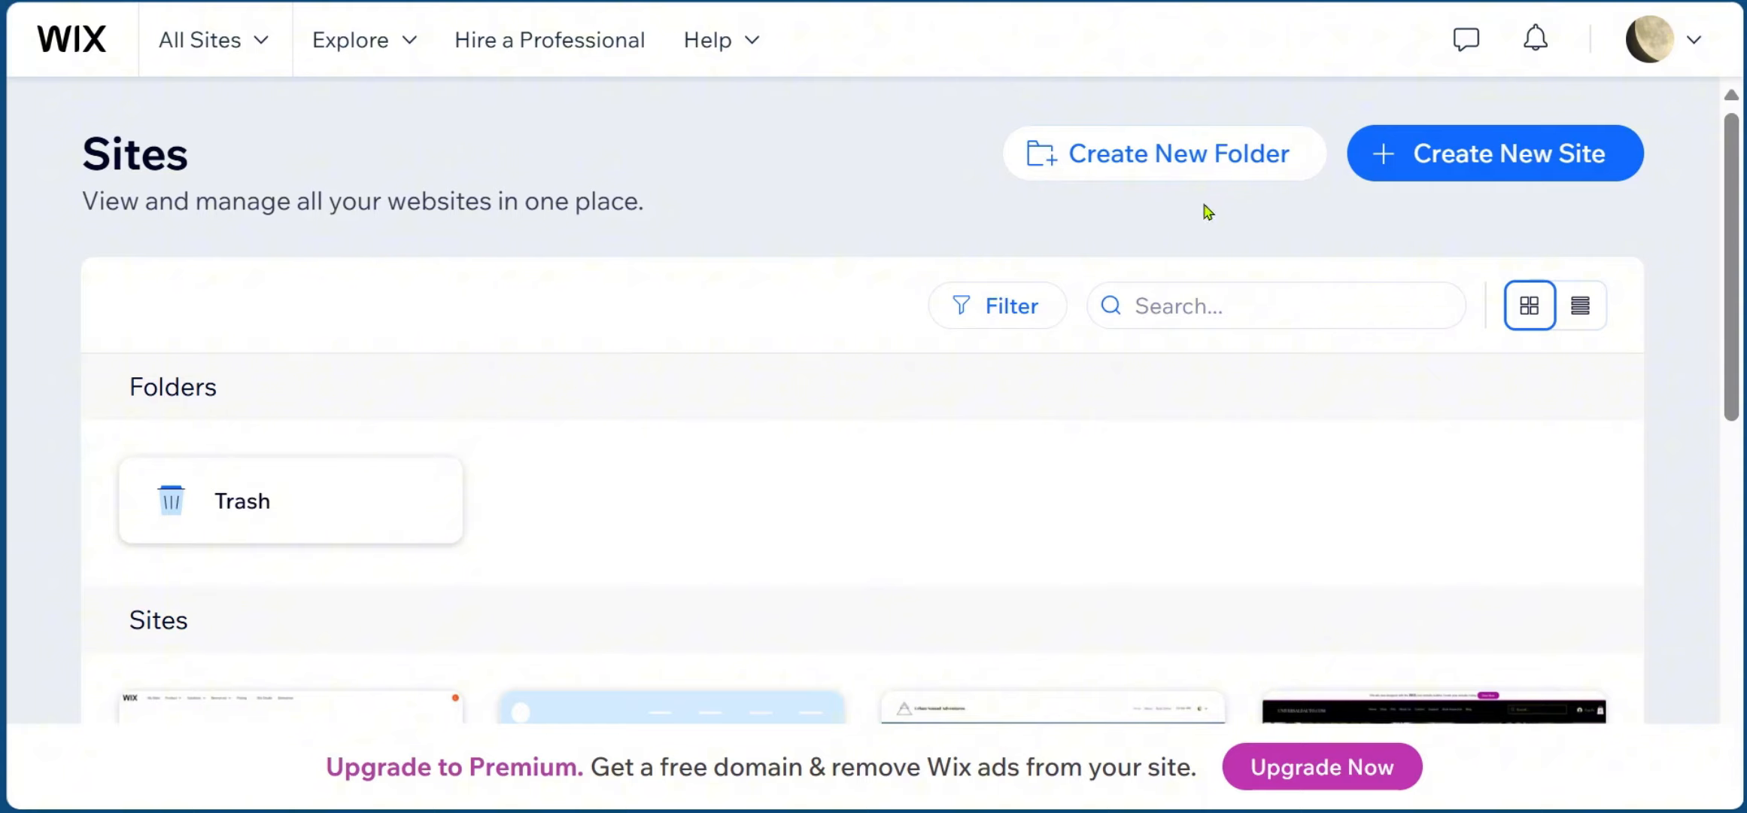
Create a new Family Restaurant site, setting up without chat and dismissing the business name dialog.
left_click(1481, 141)
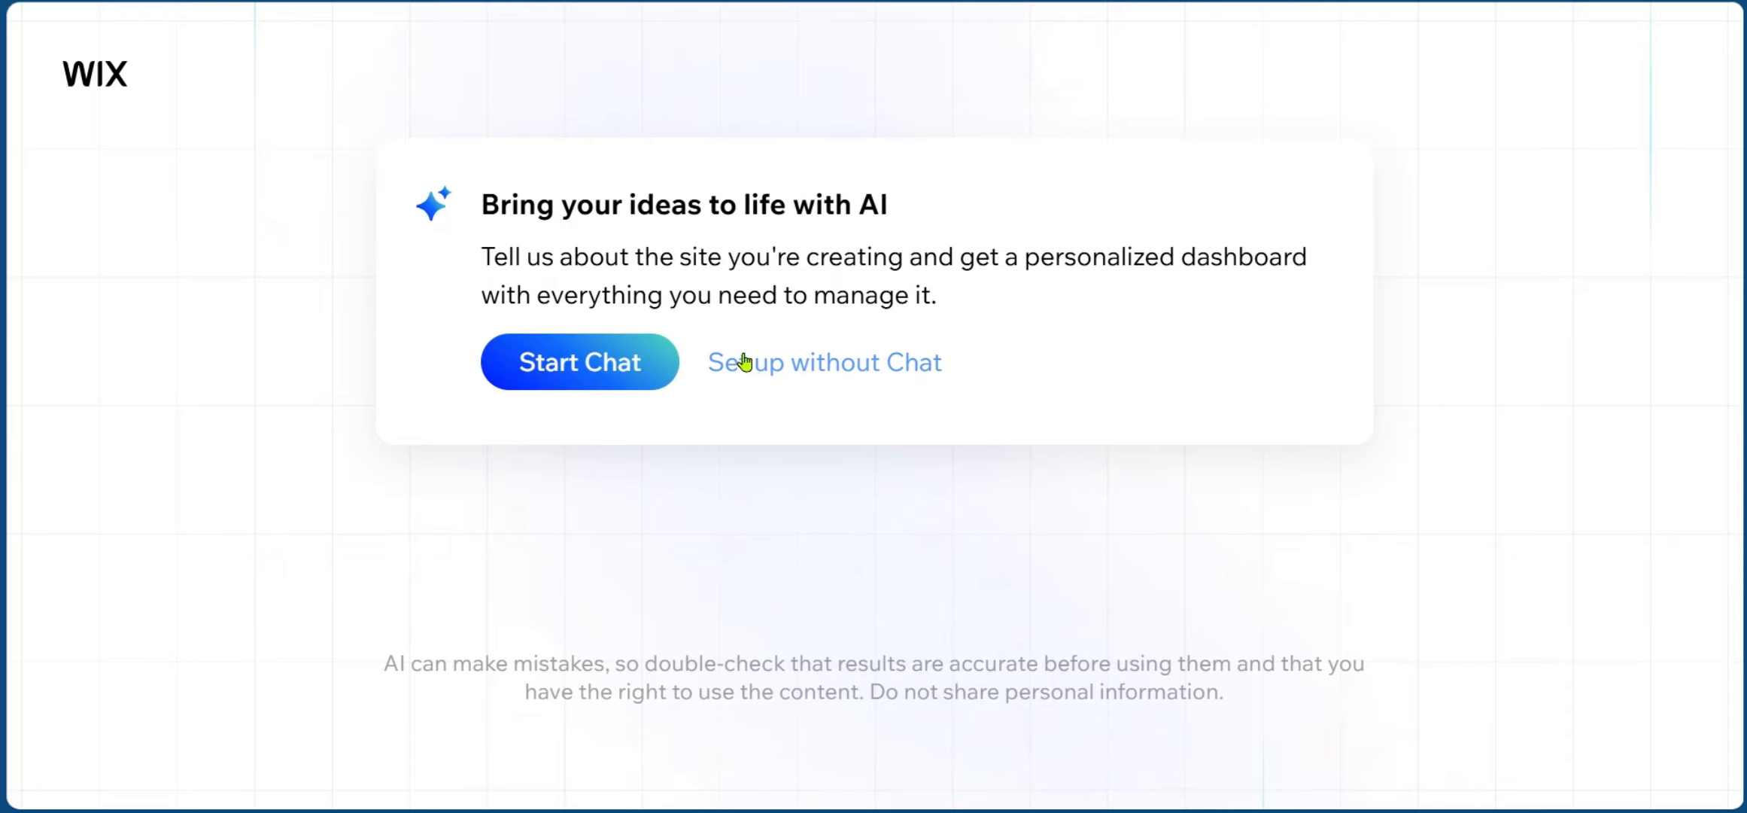
left_click(826, 363)
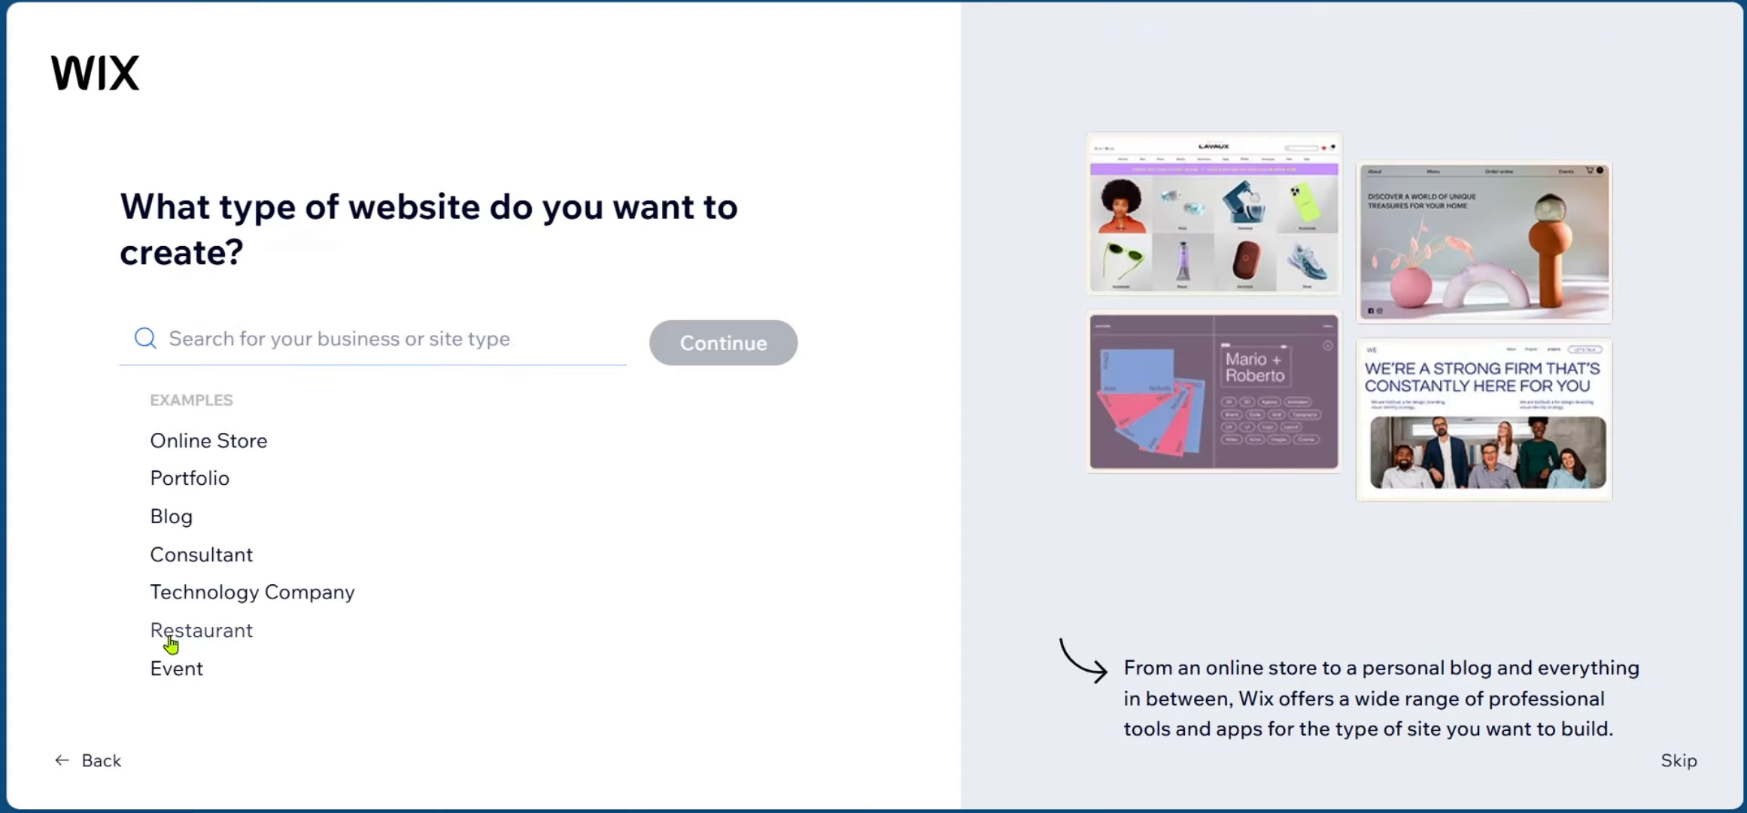
left_click(170, 643)
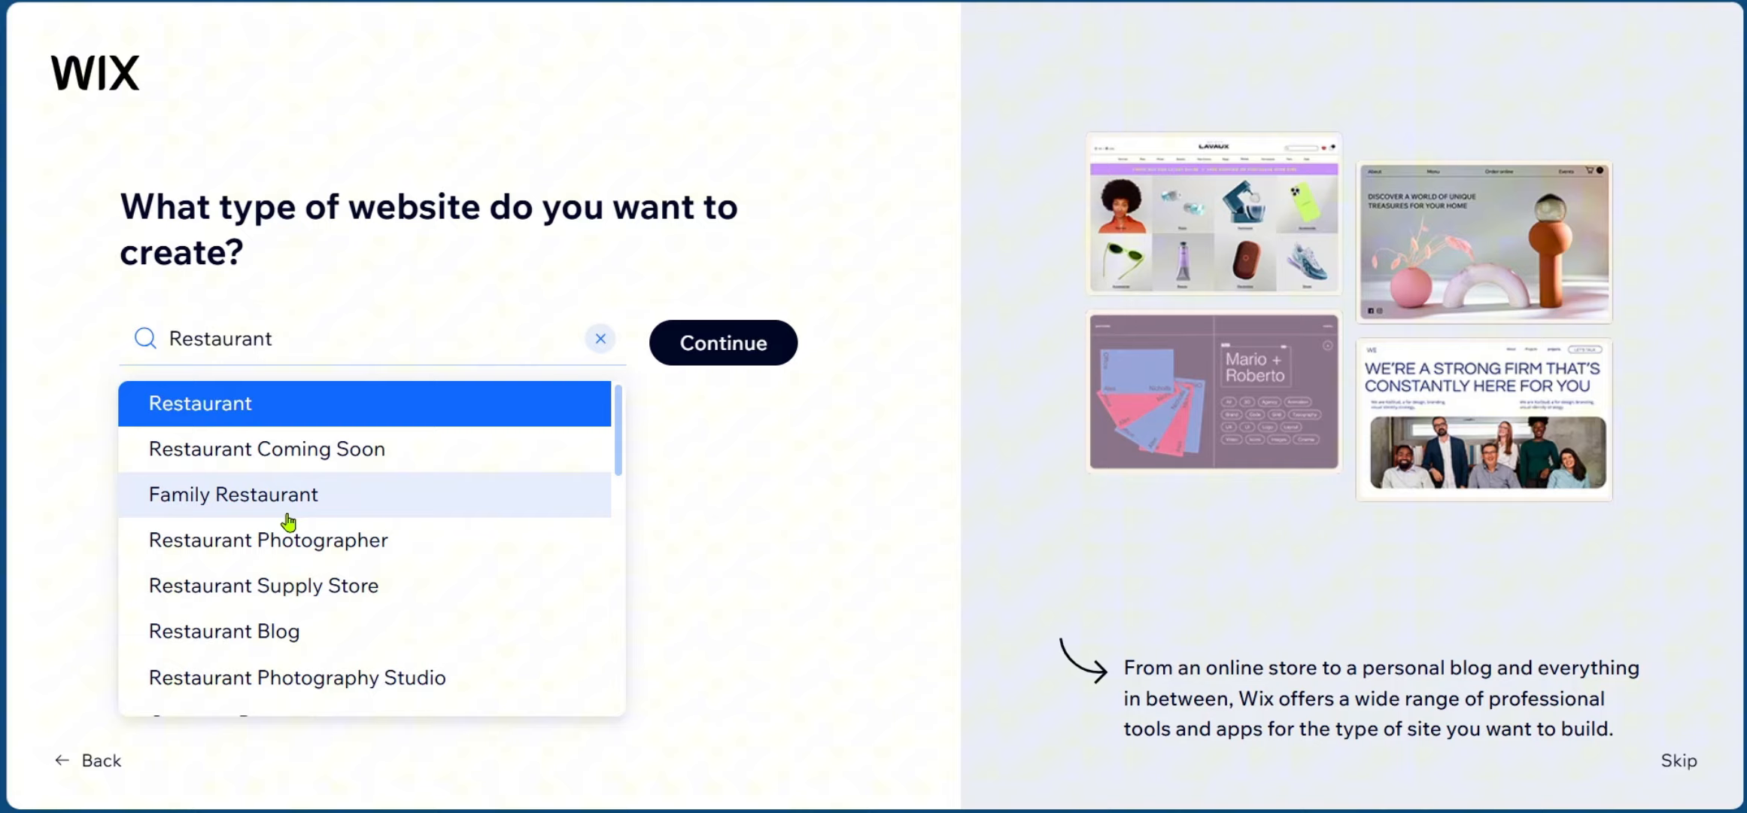
left_click(247, 498)
left_click(710, 342)
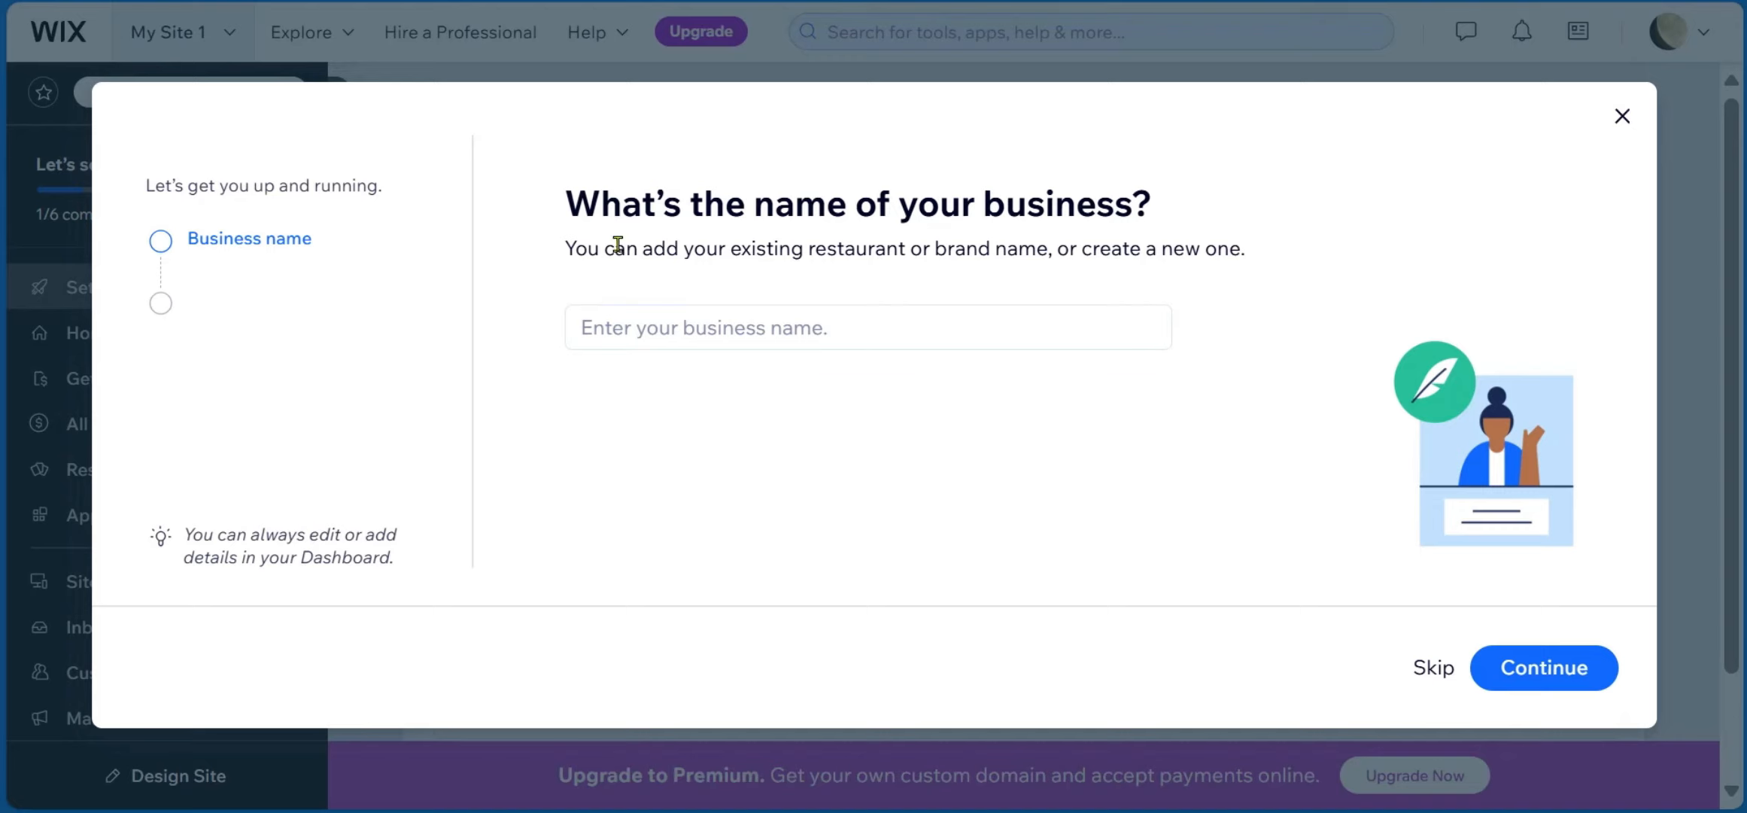
left_click(1623, 124)
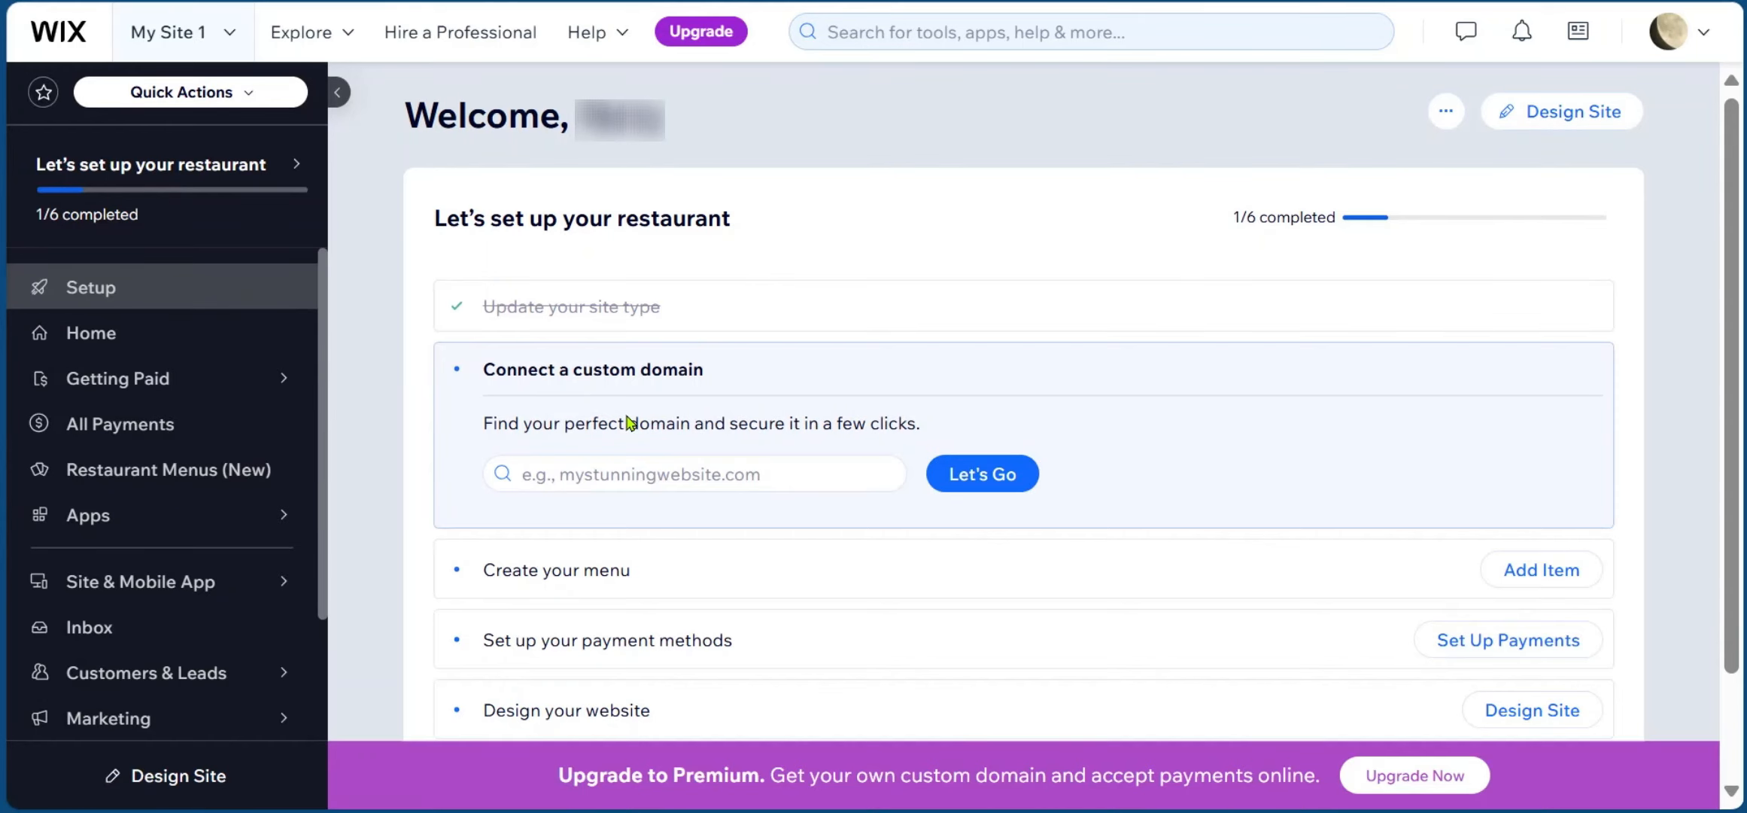
Open the Forms & Submissions page of the site's Customers & Leads section.
scroll(124, 450, "down", 1)
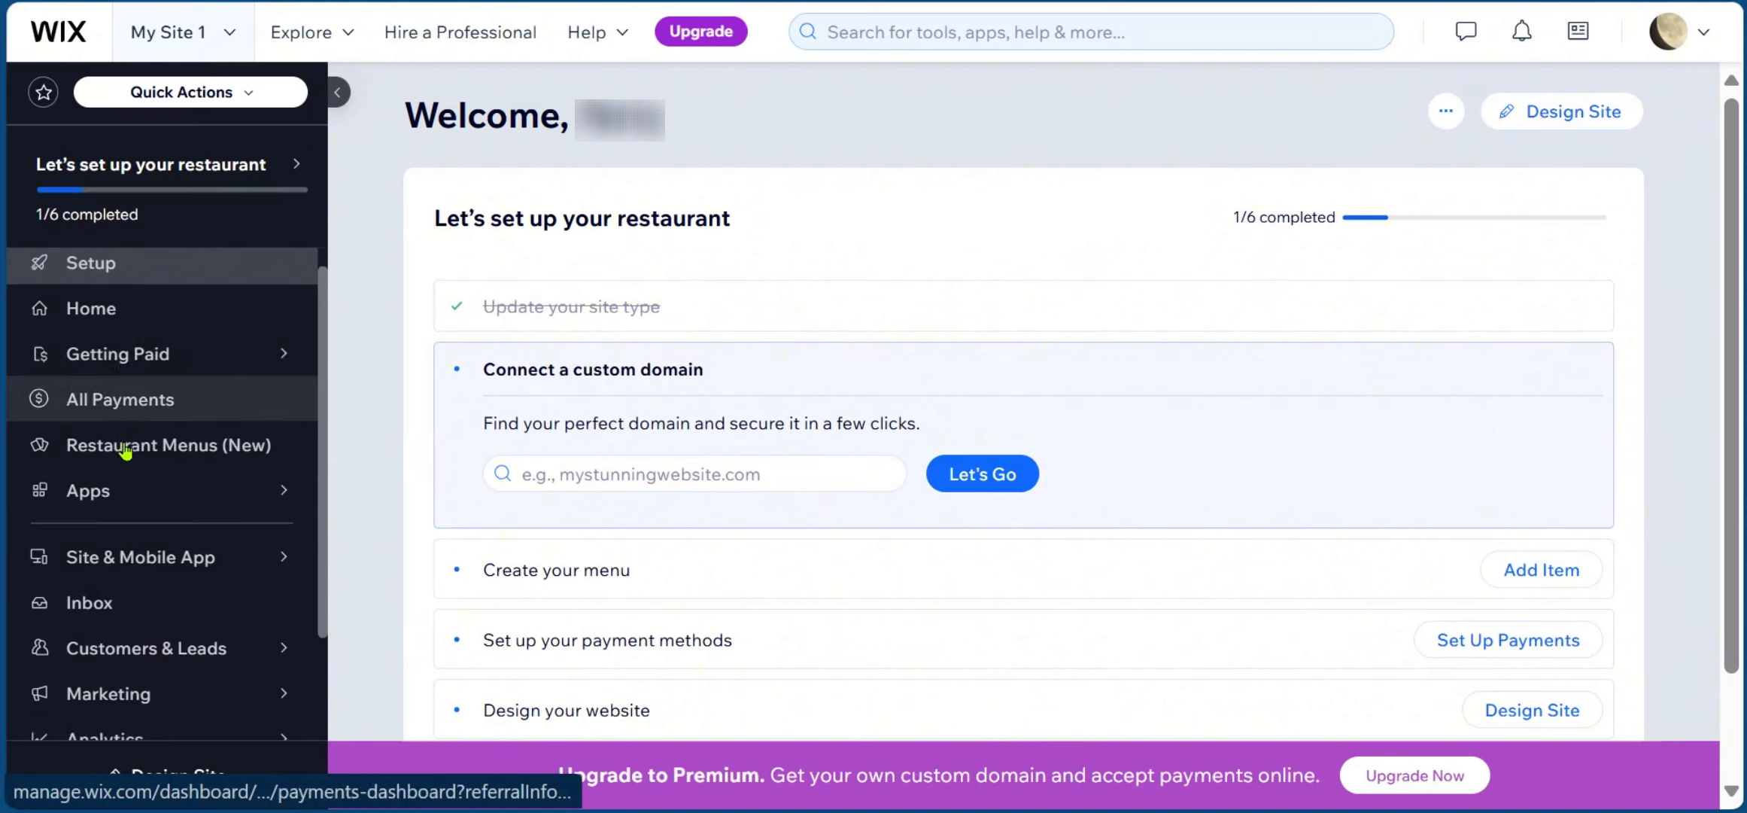
scroll(125, 450, "down", 3)
mouse_move(128, 531)
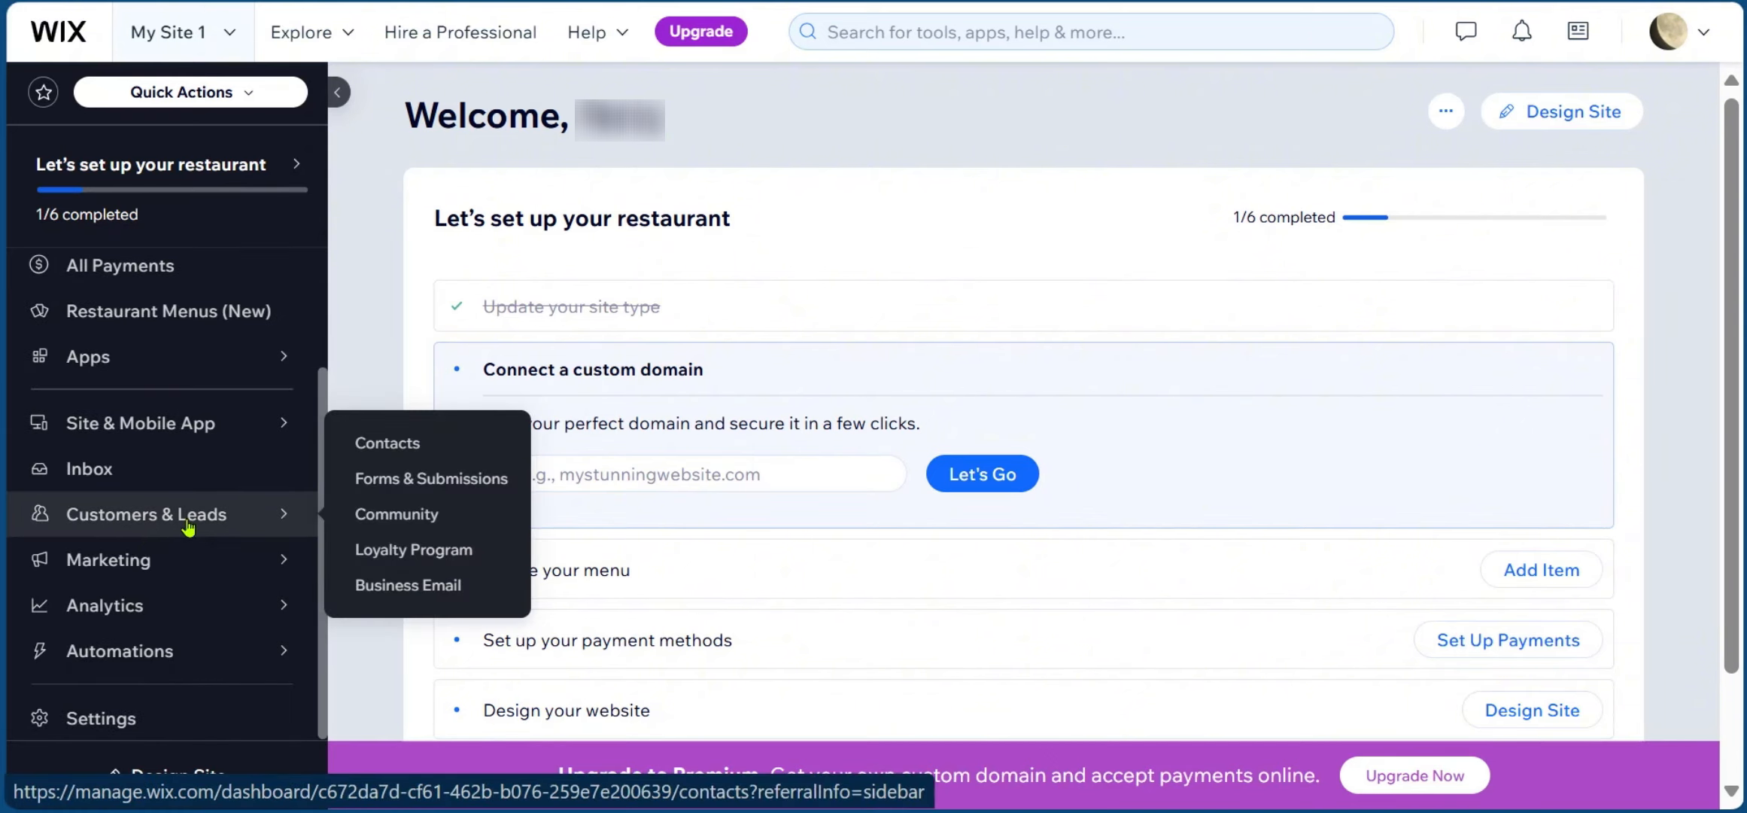
left_click(409, 480)
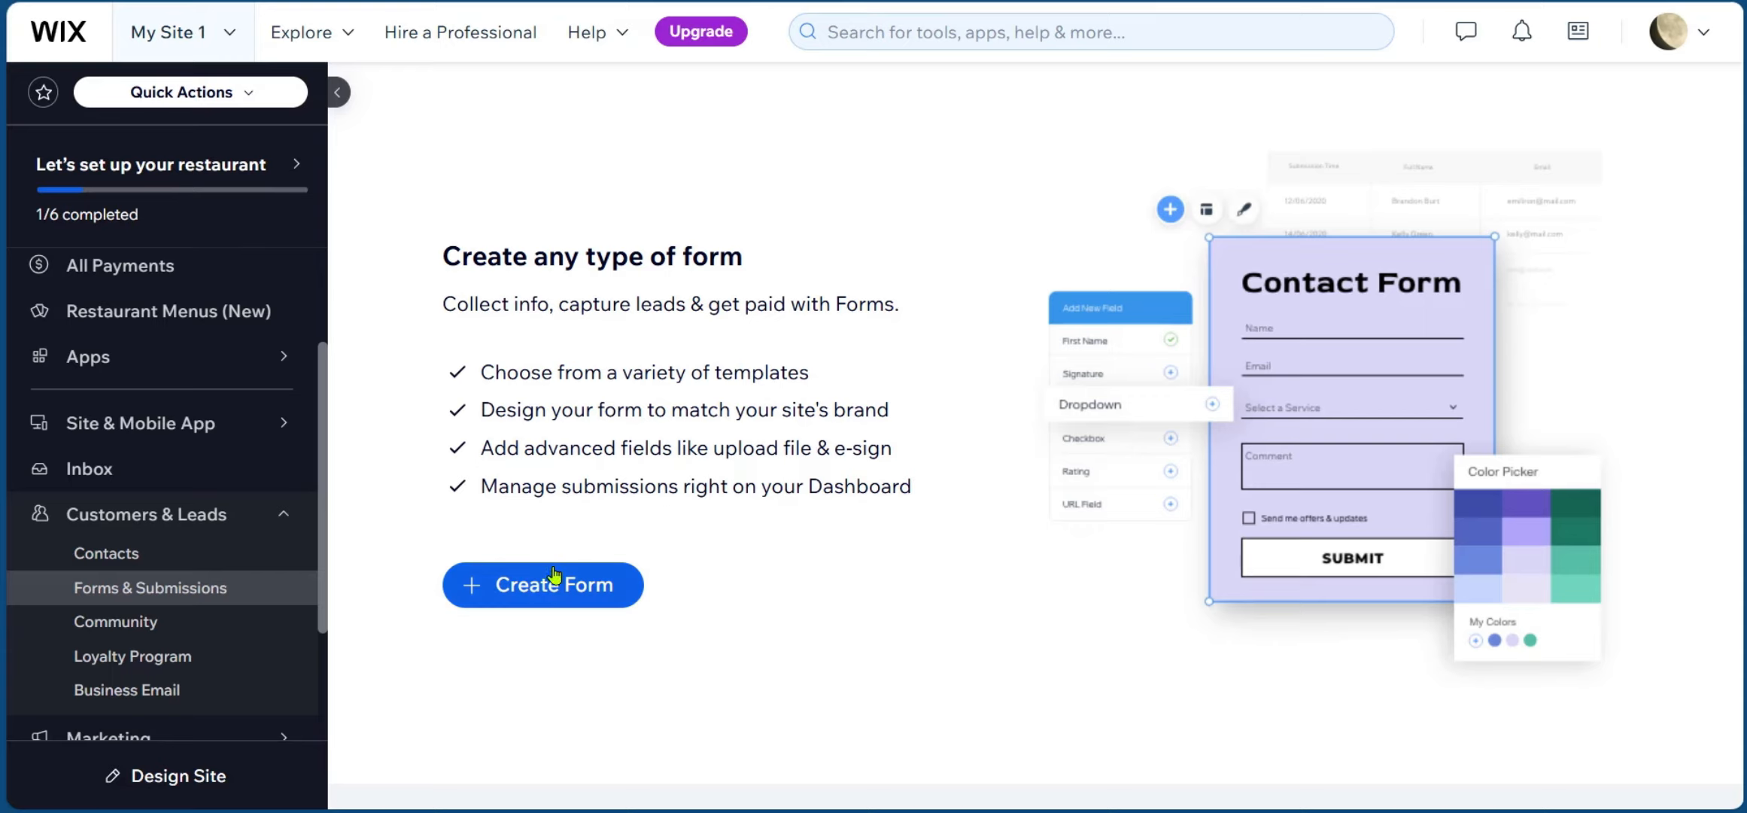
Create a standalone form based on the Feedback template.
left_click(538, 592)
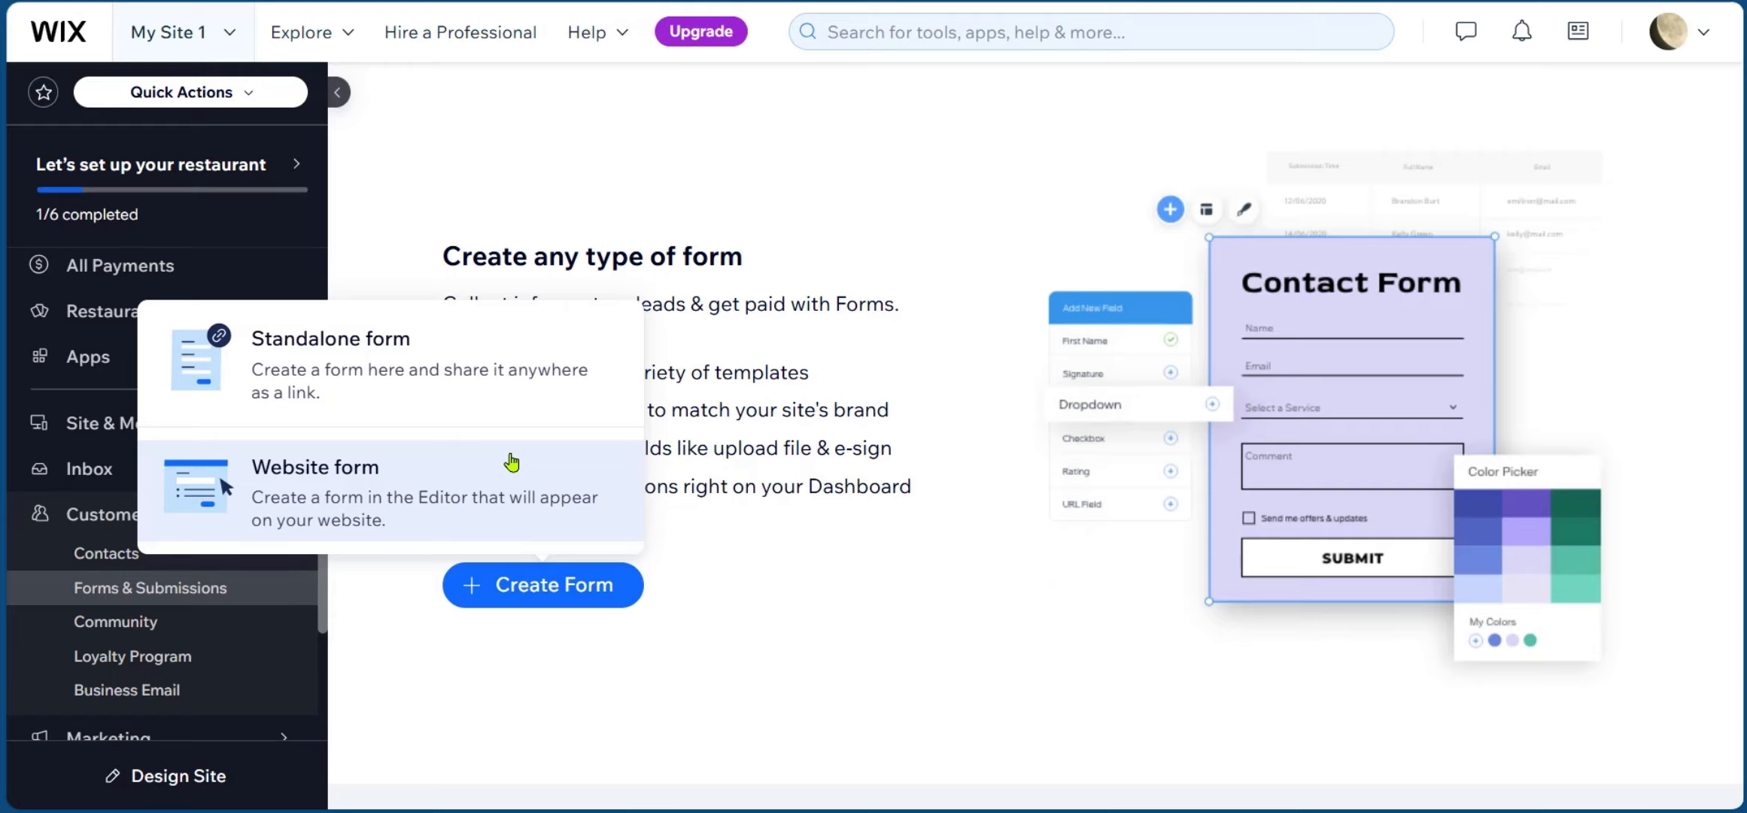
left_click(333, 386)
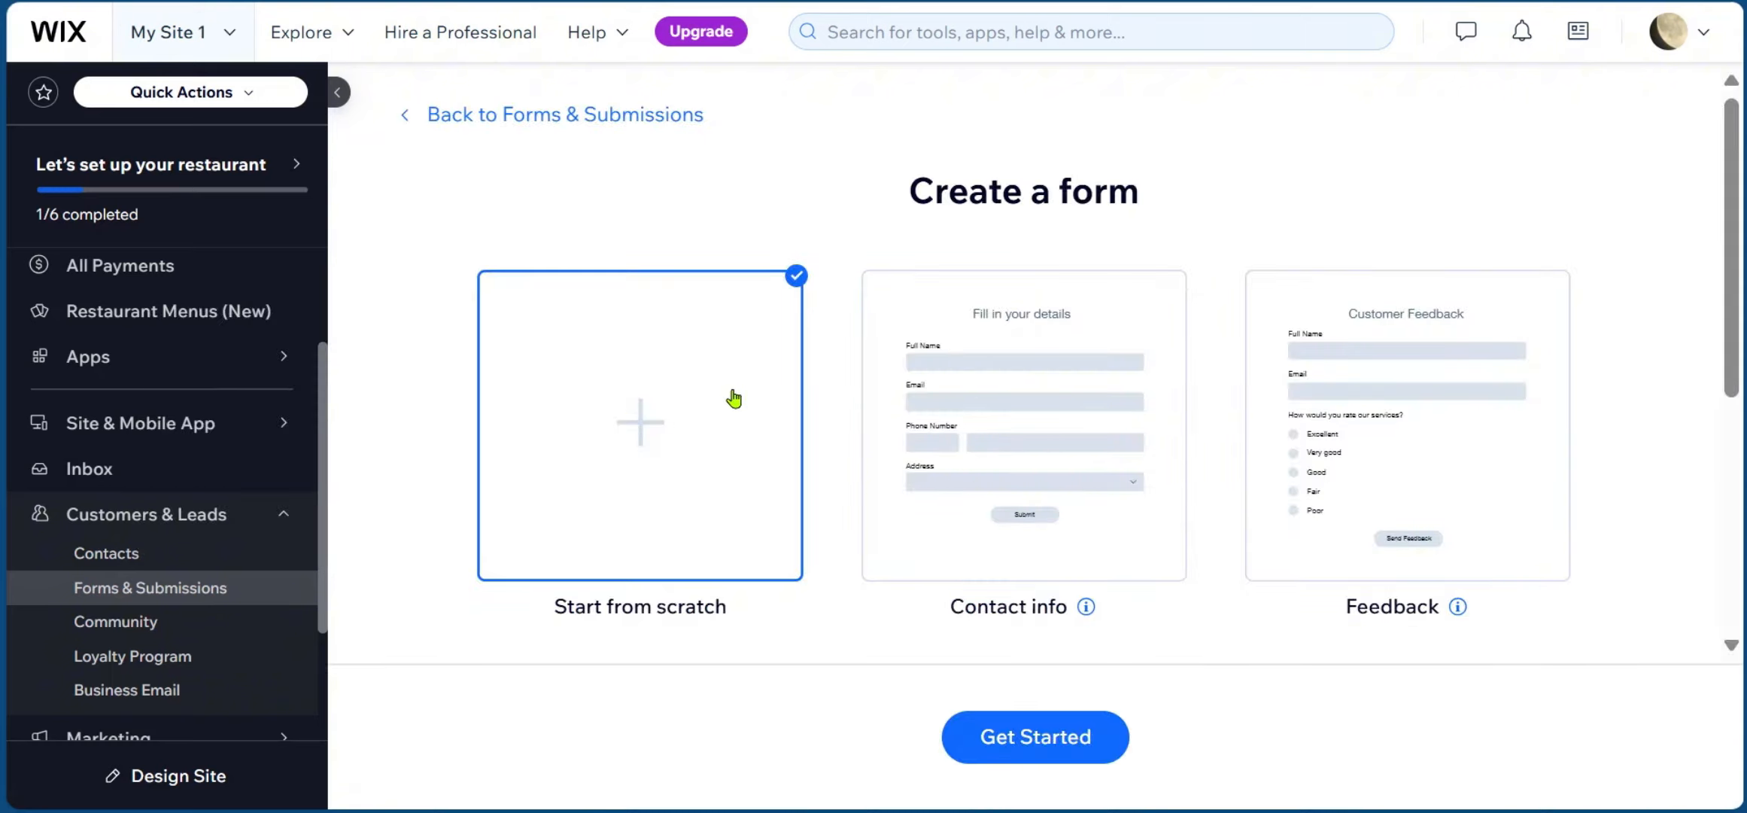
scroll(1087, 496, "down", 4)
scroll(925, 442, "up", 4)
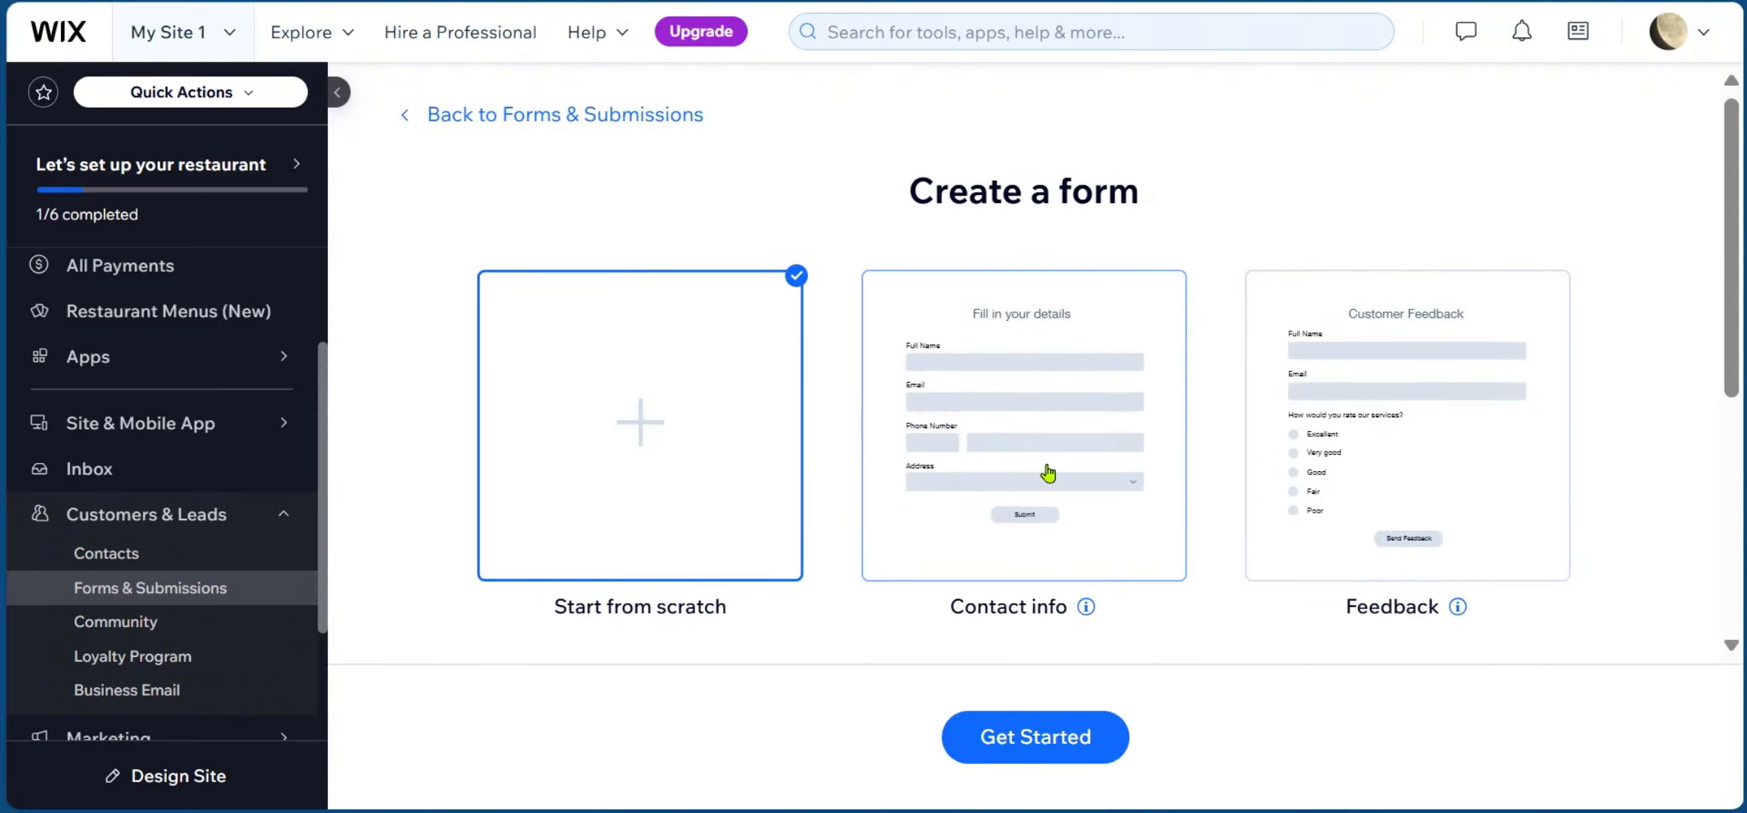
scroll(1046, 466, "down", 2)
scroll(1021, 325, "down", 4)
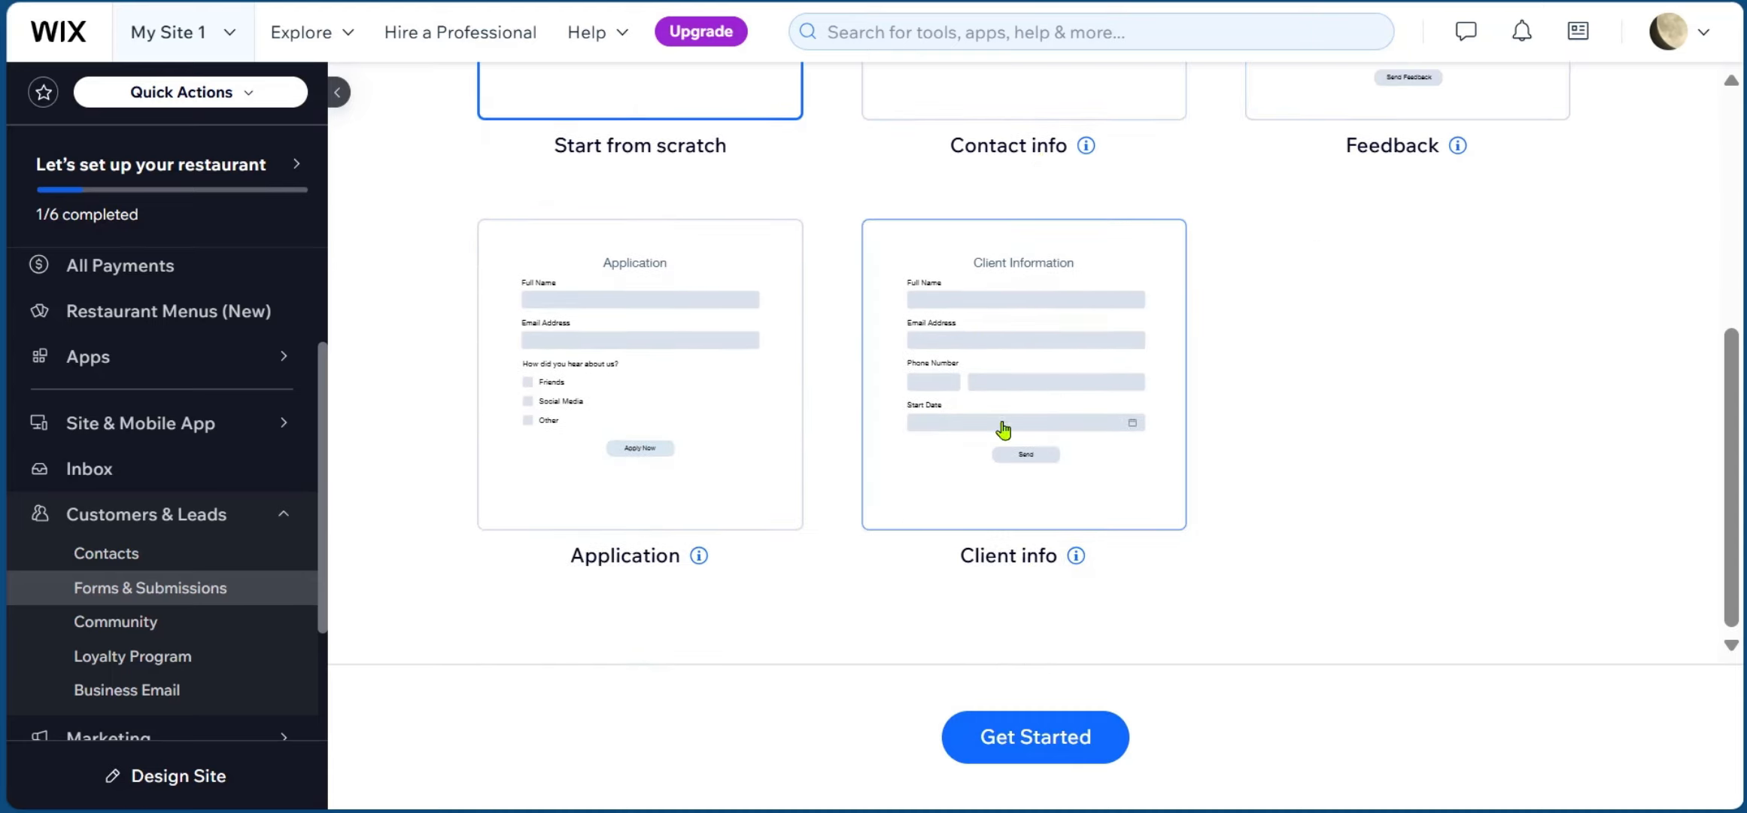
scroll(658, 391, "up", 6)
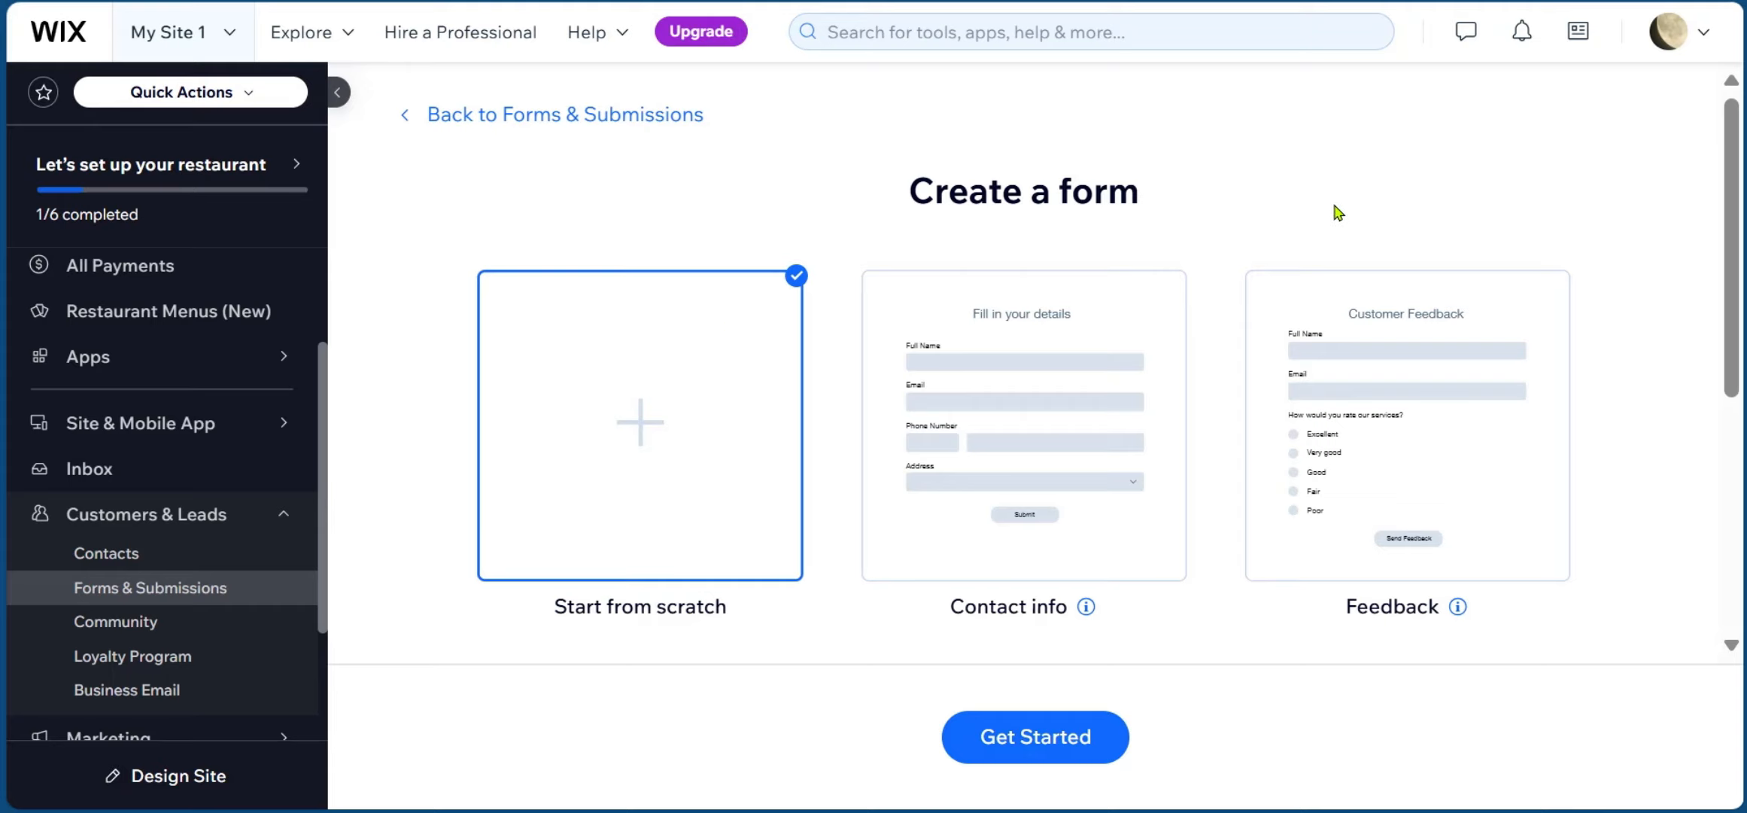
left_click(1361, 413)
left_click(1012, 751)
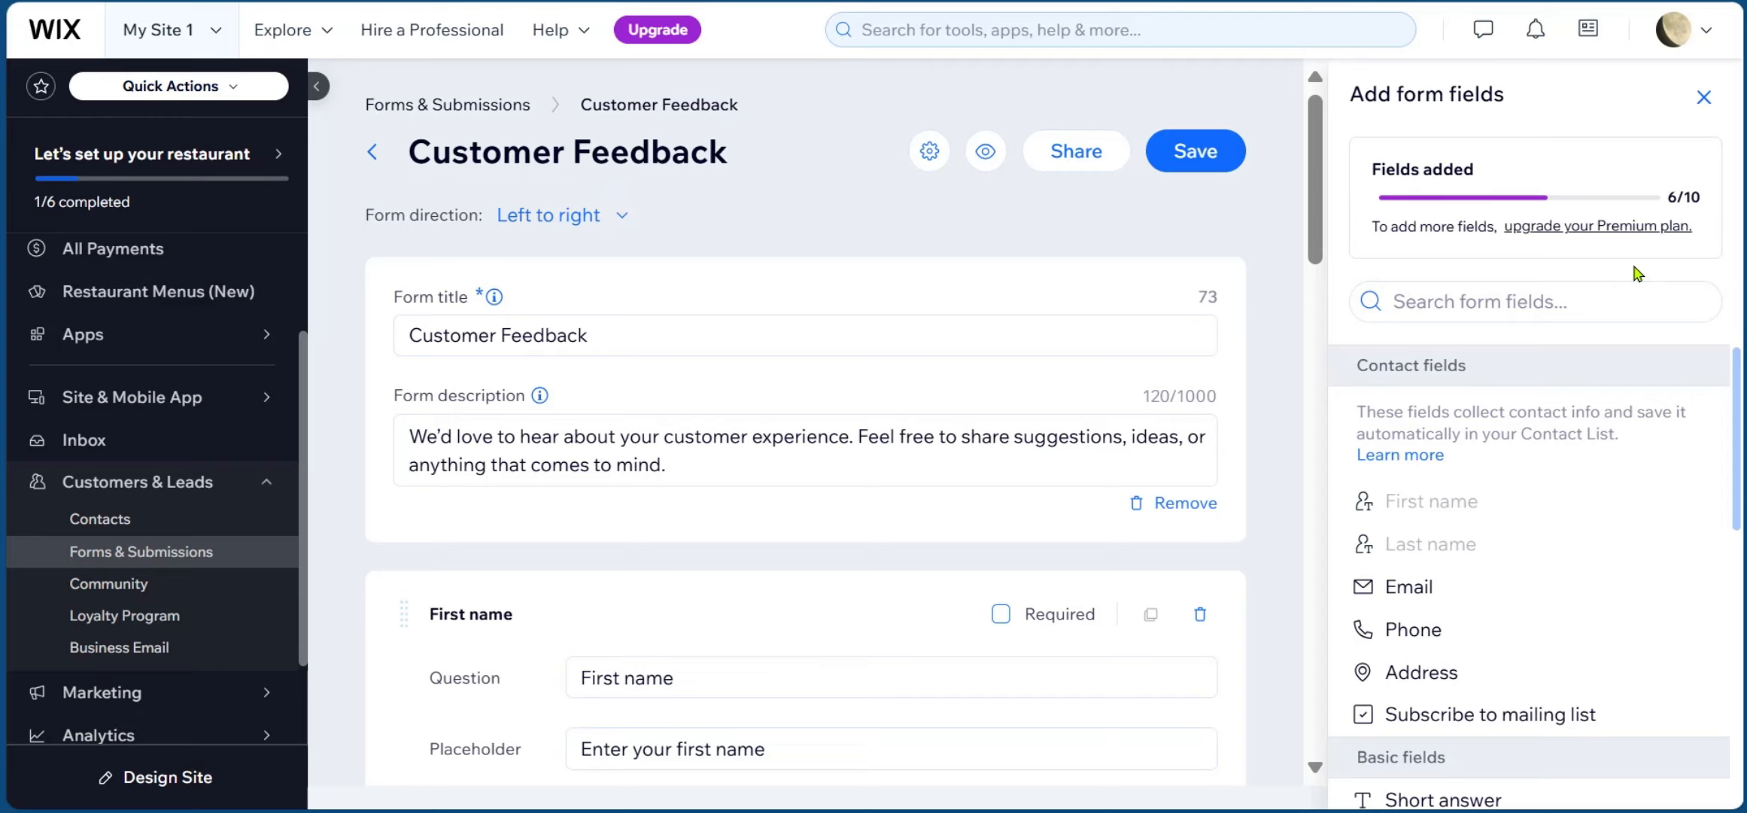
Look through the form fields that can be added, from contact and basic fields to other elements.
scroll(1543, 467, "down", 3)
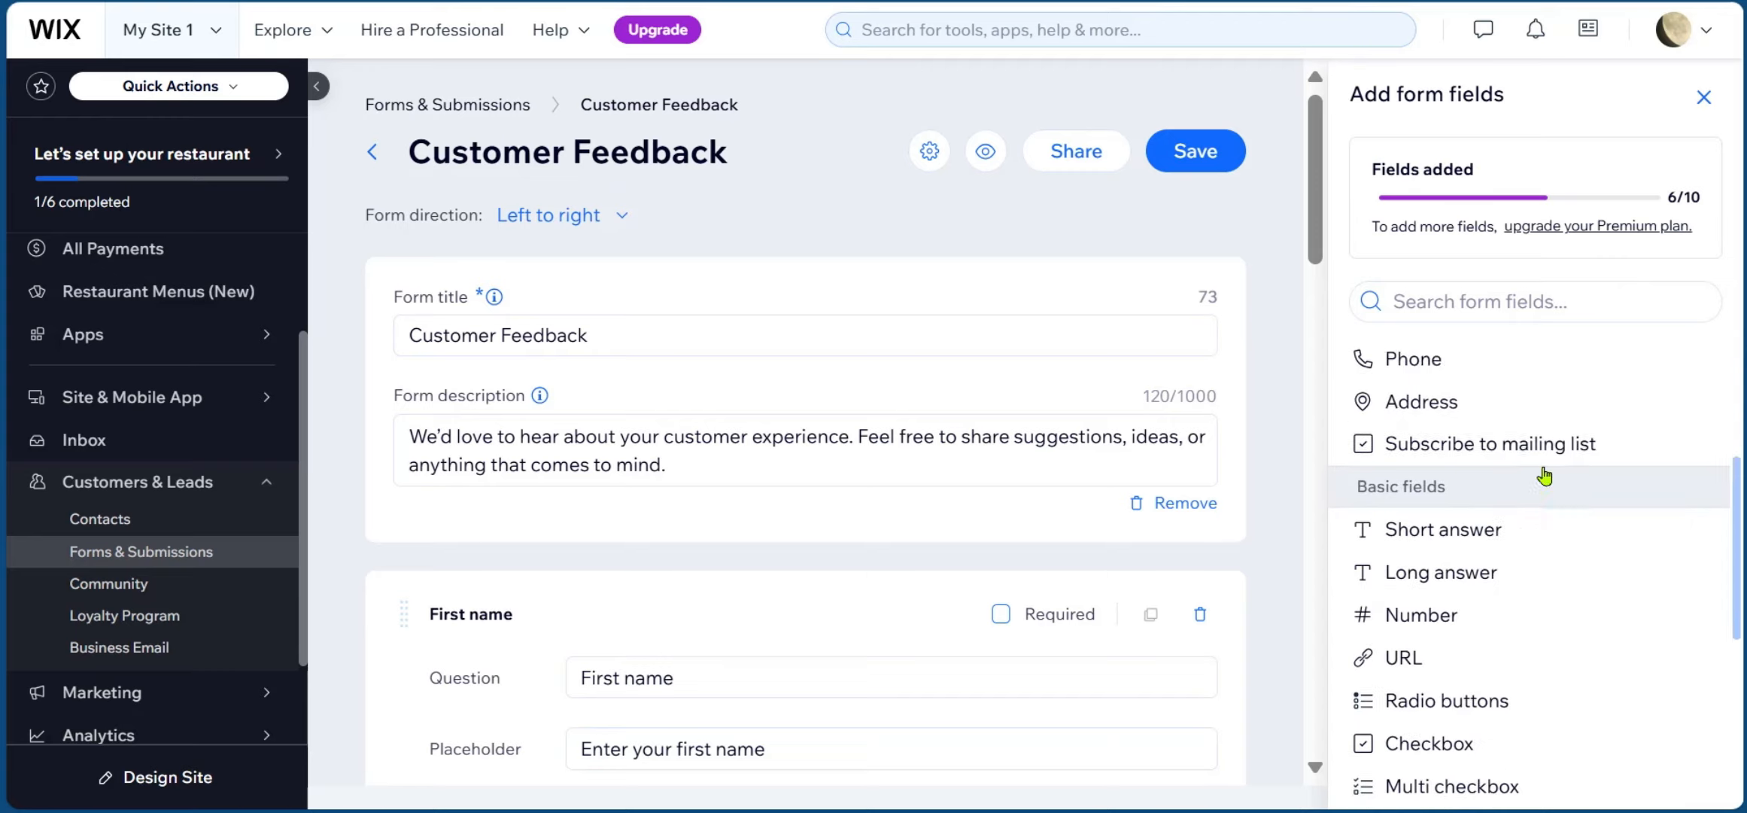
scroll(1534, 452, "up", 3)
scroll(1459, 414, "down", 1)
scroll(1445, 466, "down", 3)
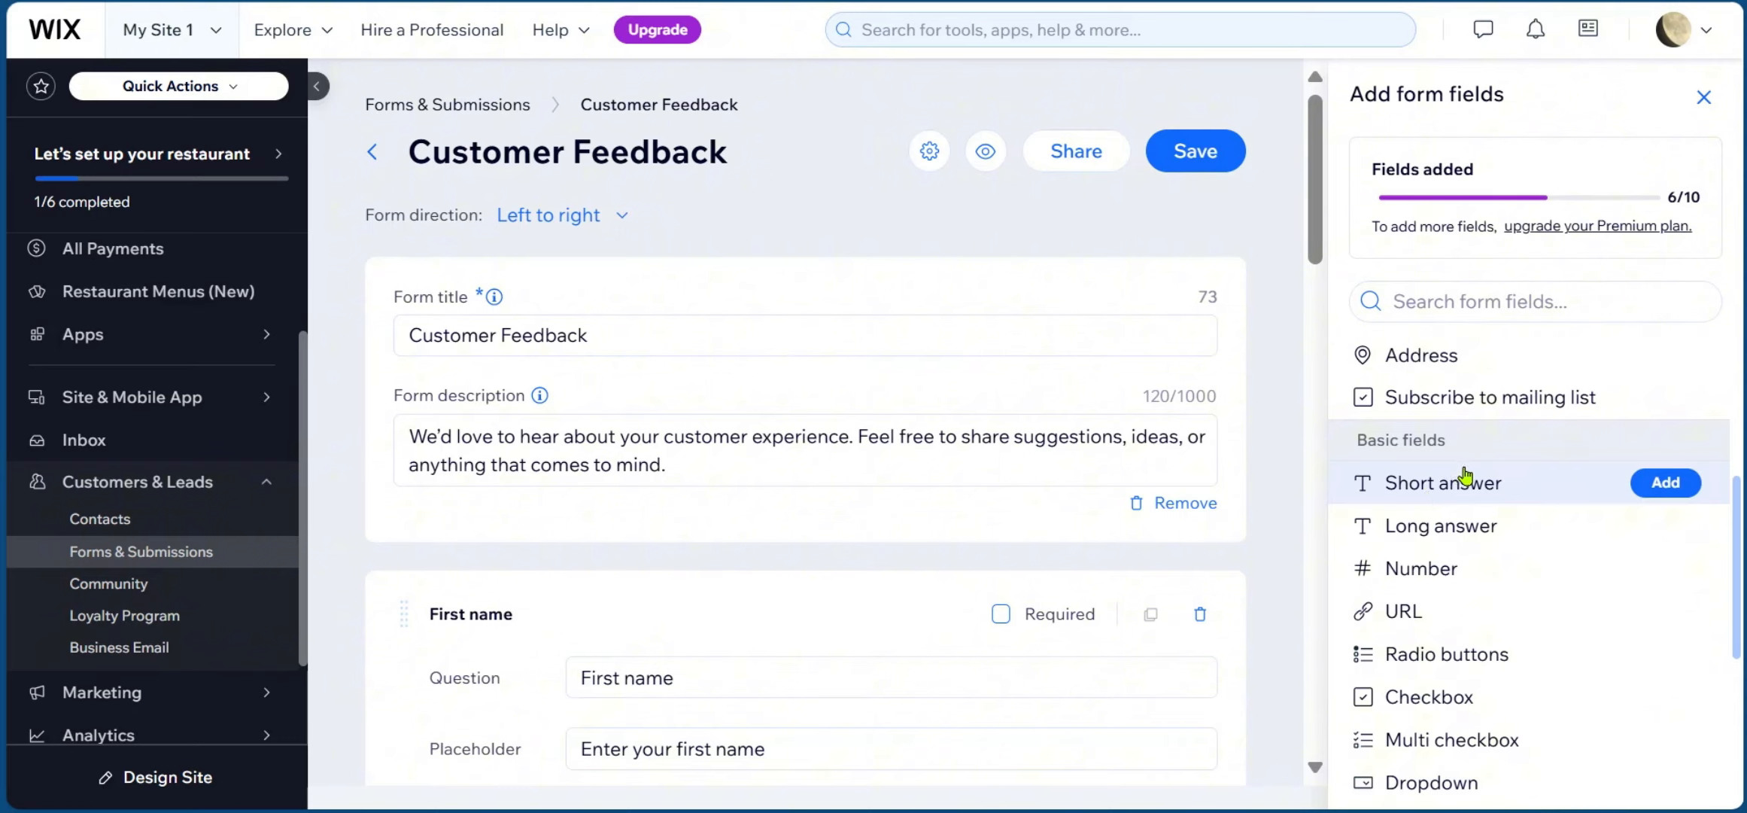
scroll(1426, 493, "down", 4)
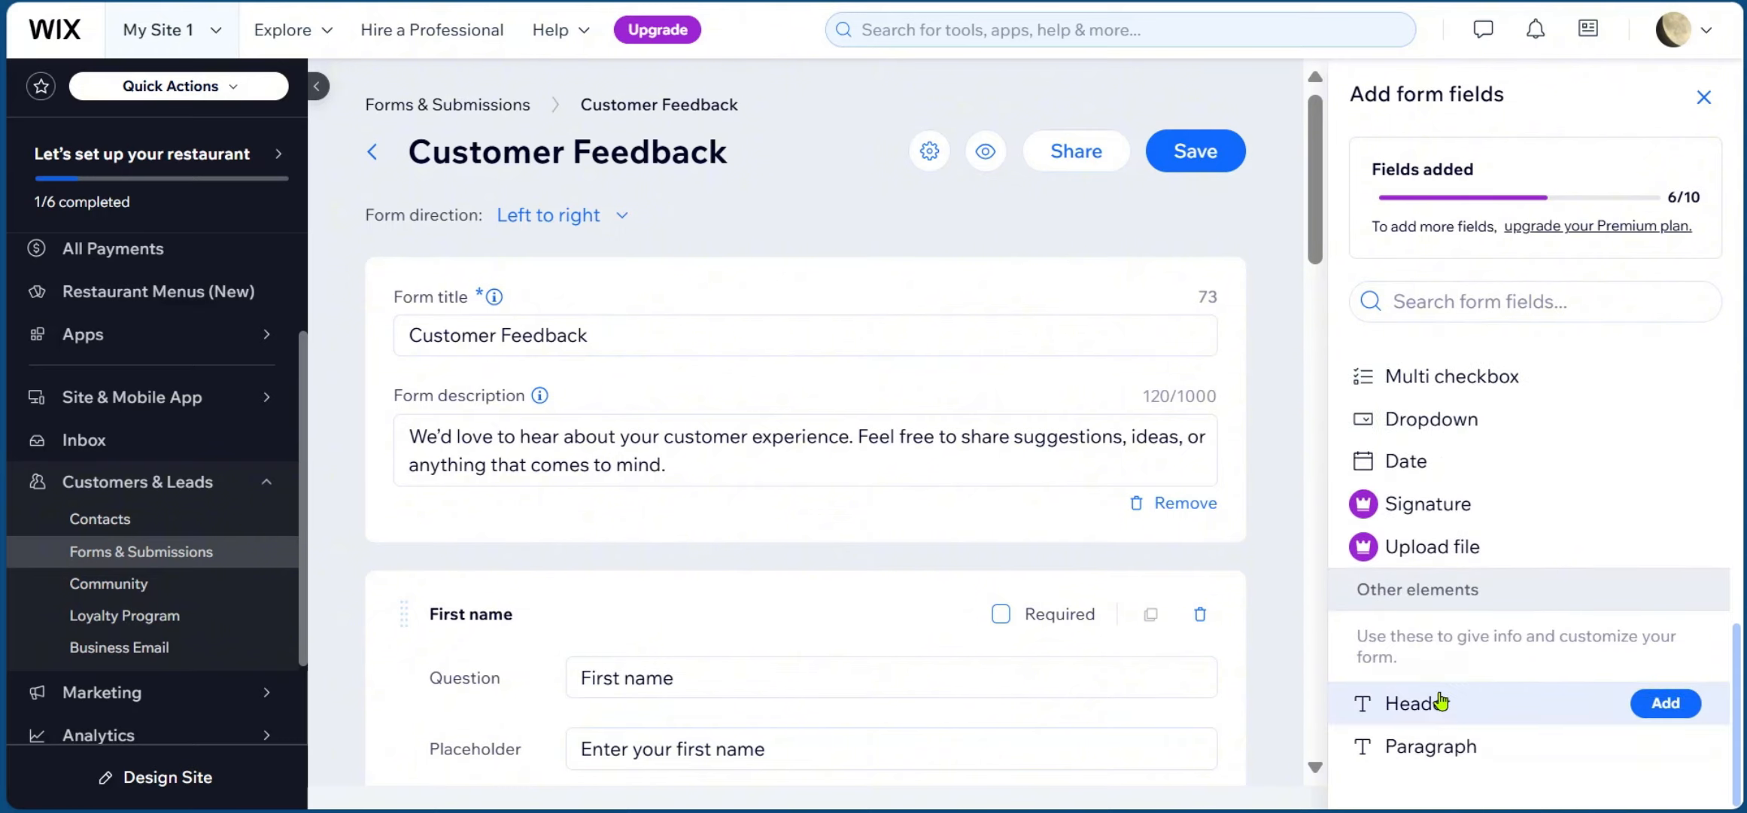
scroll(1445, 591, "up", 3)
scroll(1449, 596, "up", 8)
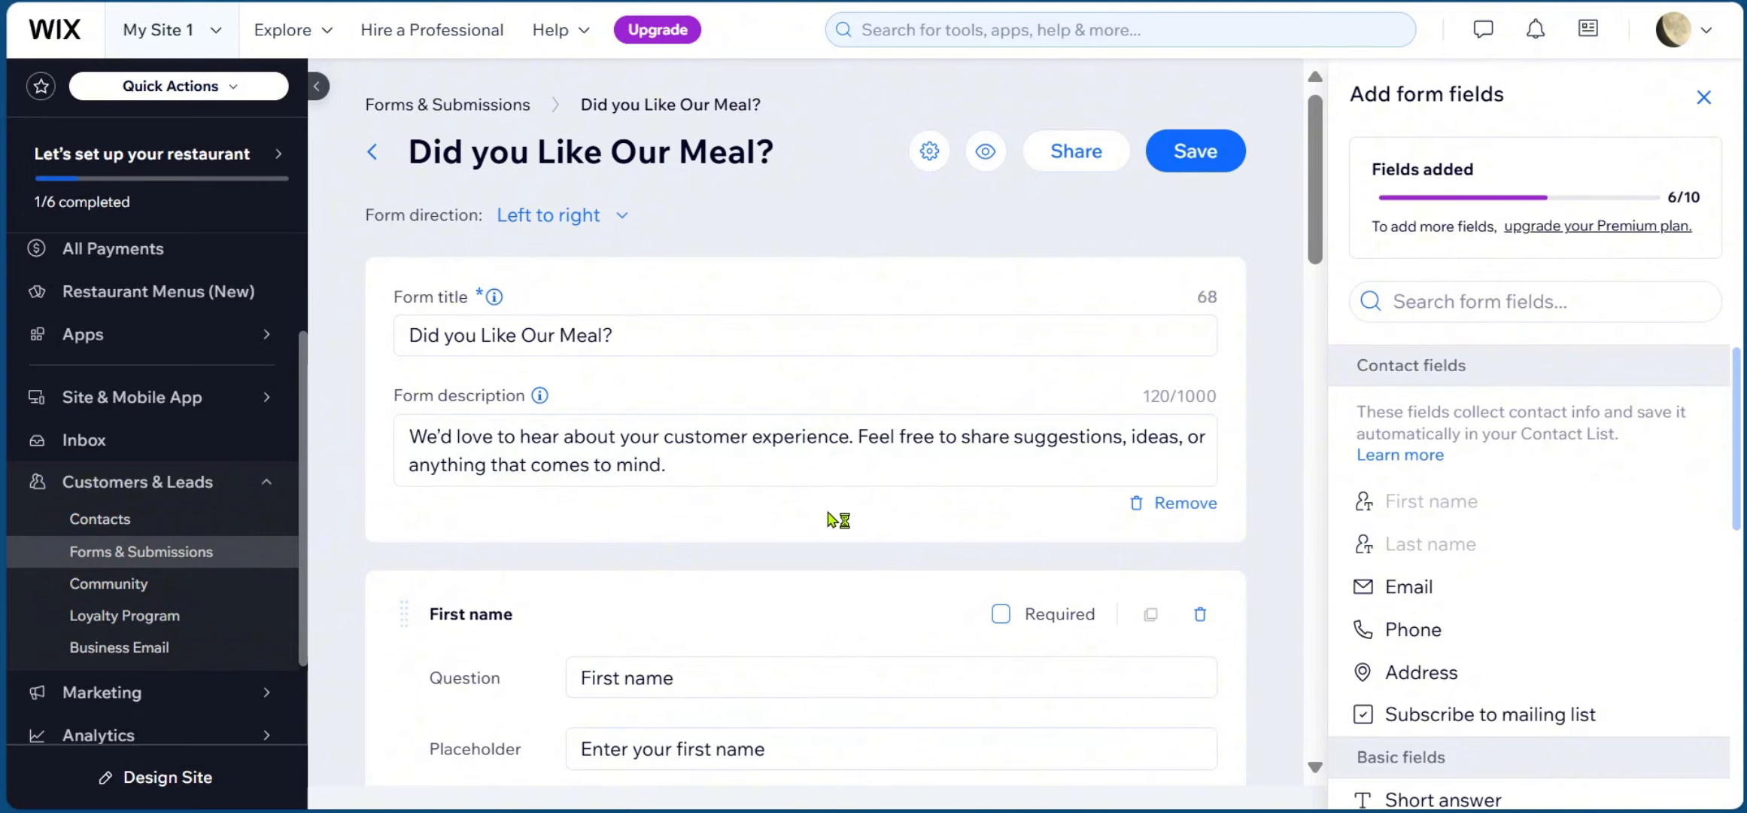
Delete the Last name field from the form and make the First name field required.
scroll(832, 506, "down", 4)
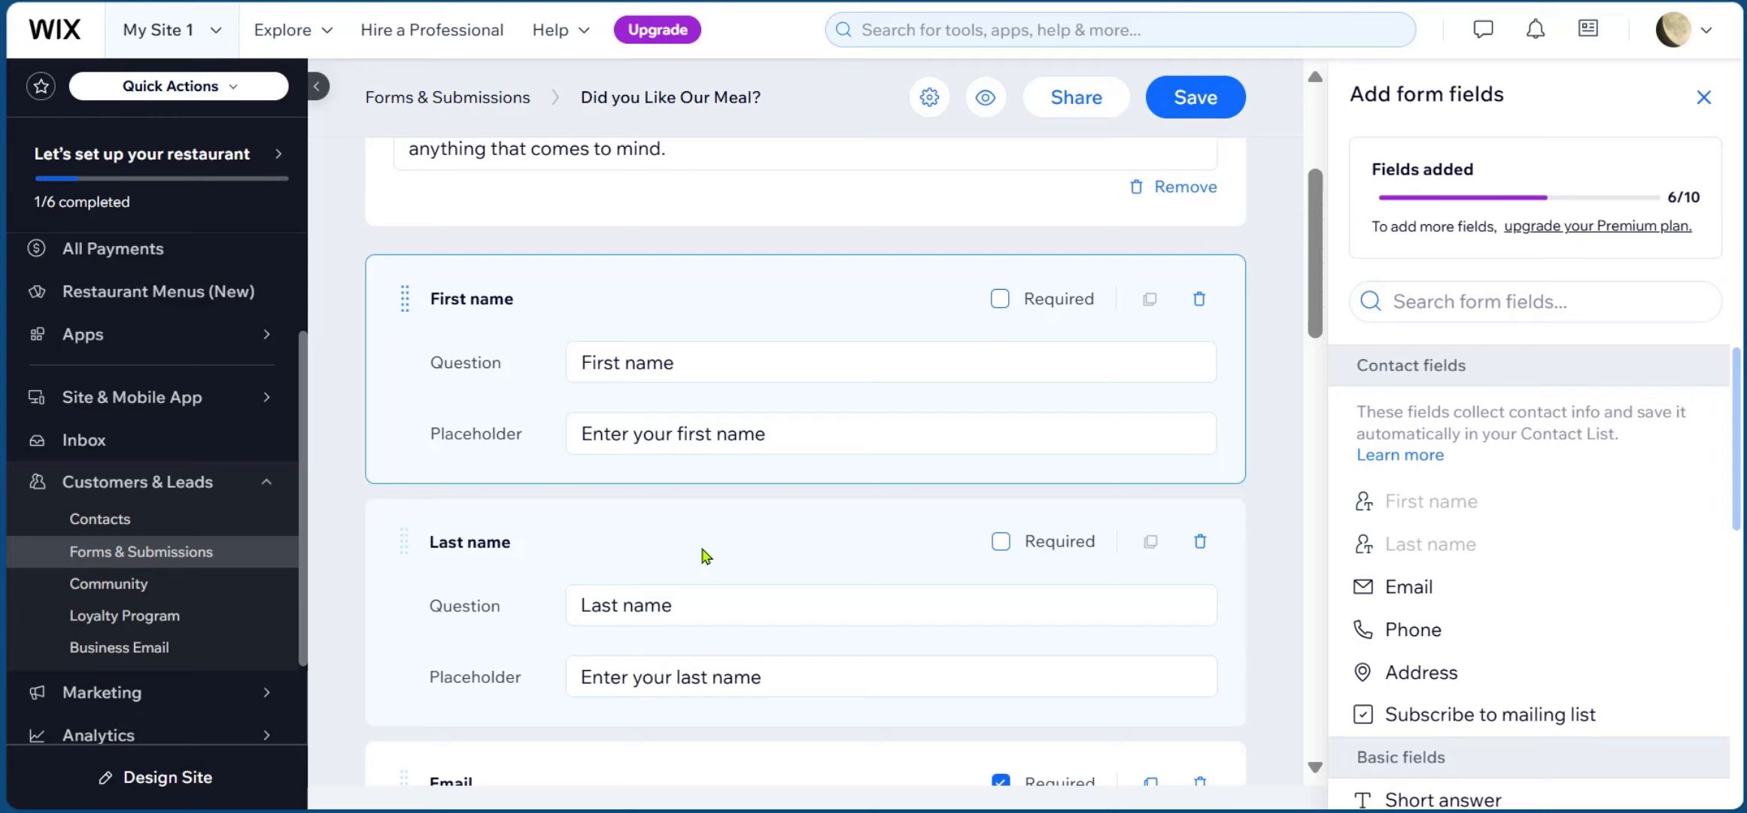
left_click(1200, 543)
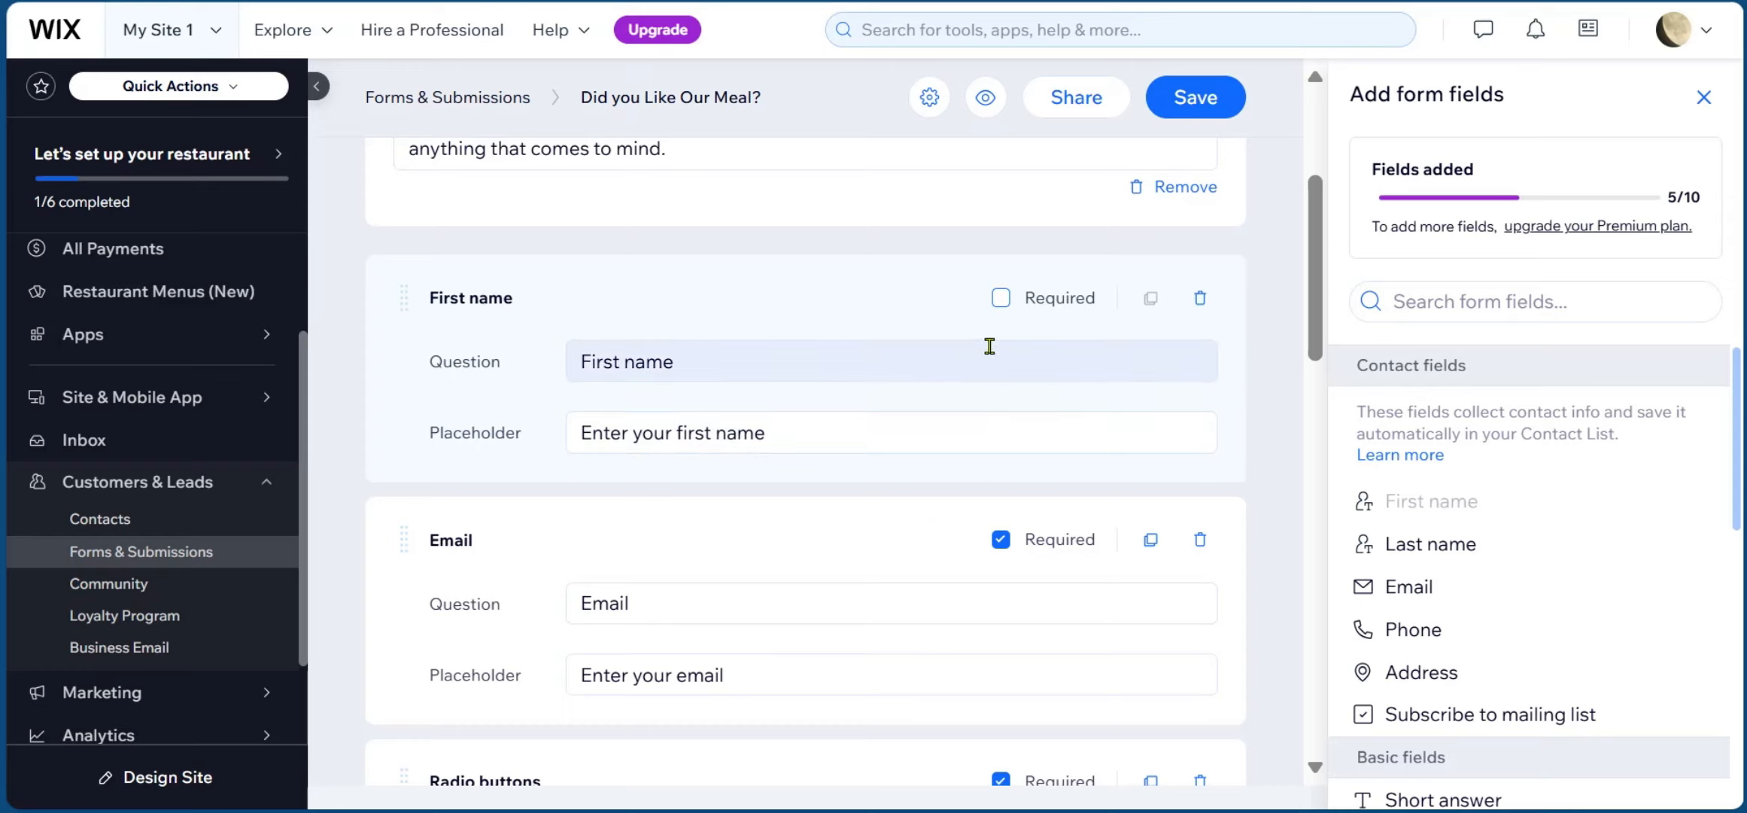
left_click(1001, 300)
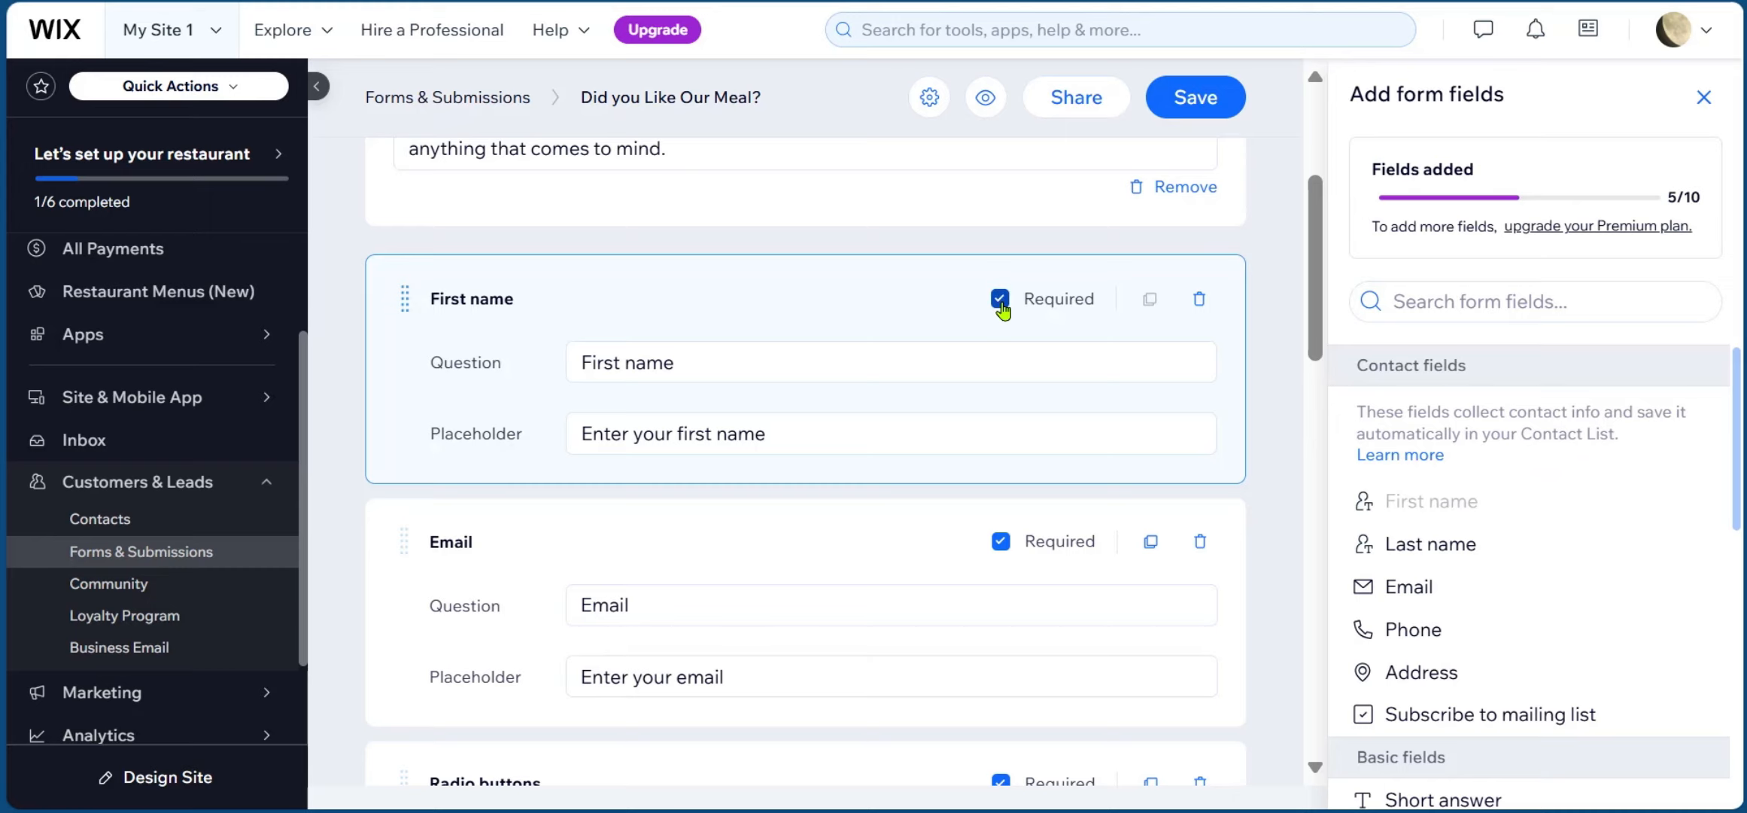
Review the form's Email, radio button and long answer fields, checking their questions, placeholders and required settings.
scroll(521, 337, "down", 2)
scroll(530, 354, "down", 2)
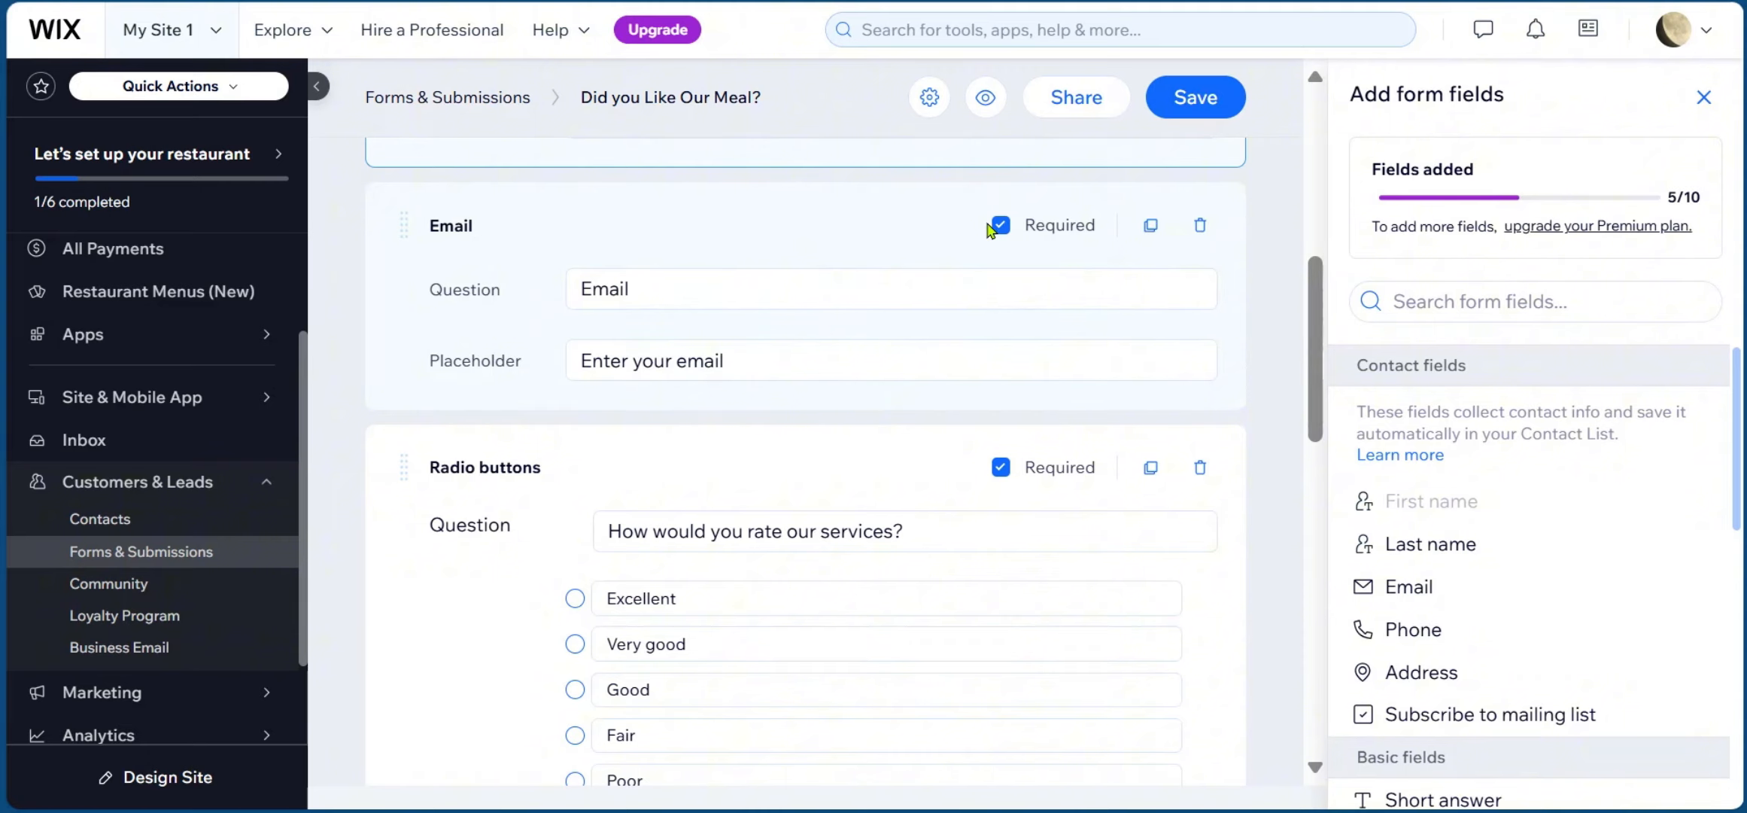
scroll(986, 242, "up", 2)
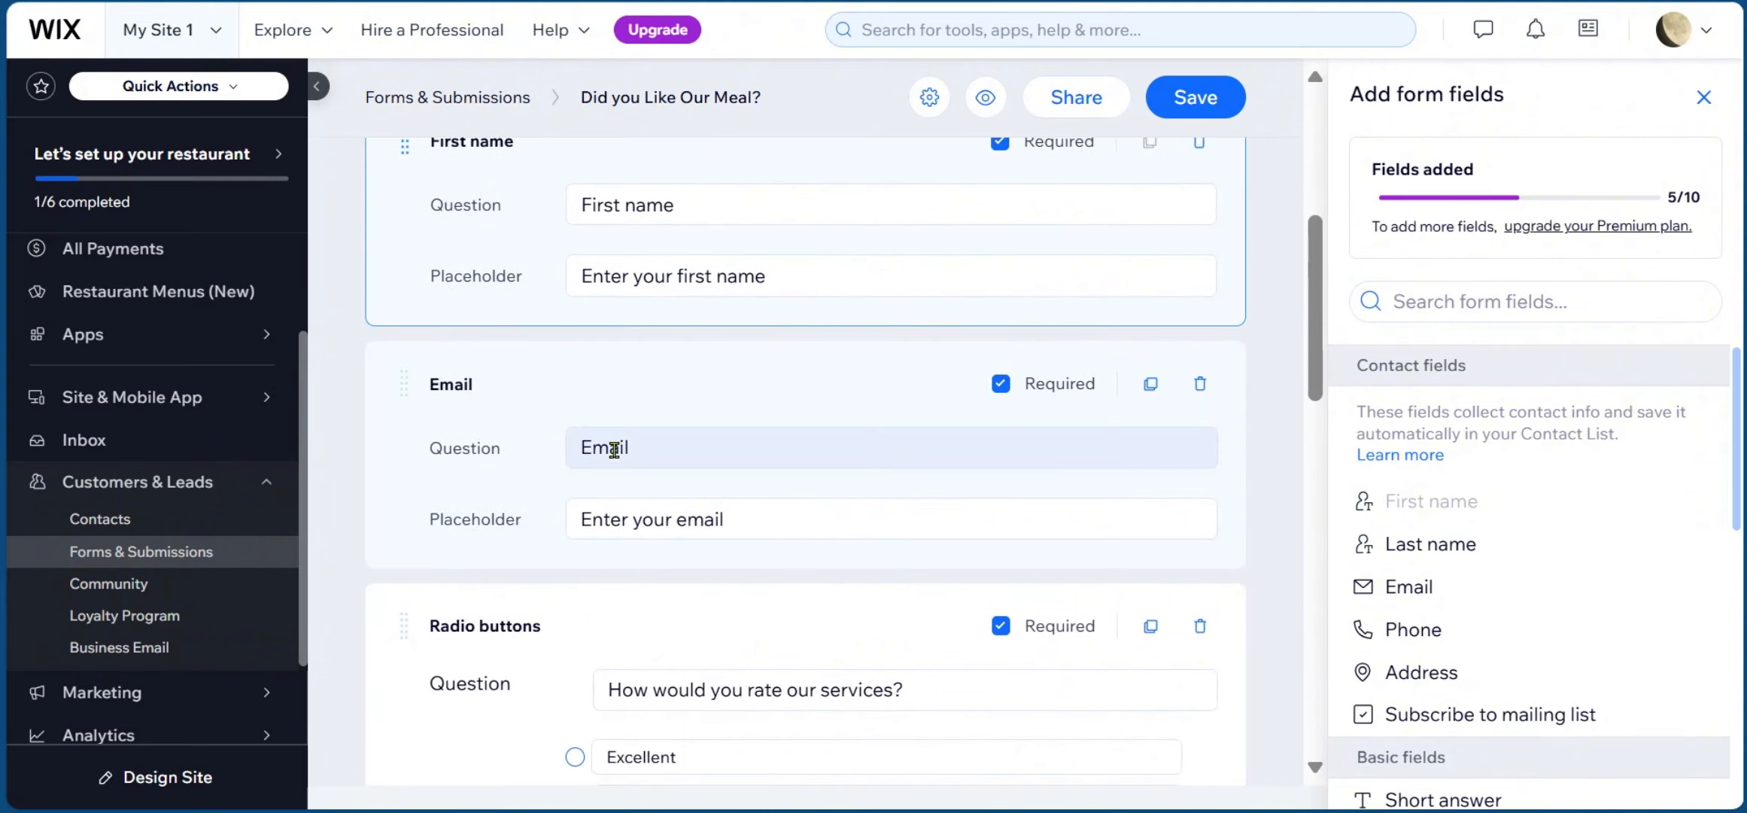
scroll(545, 549, "down", 4)
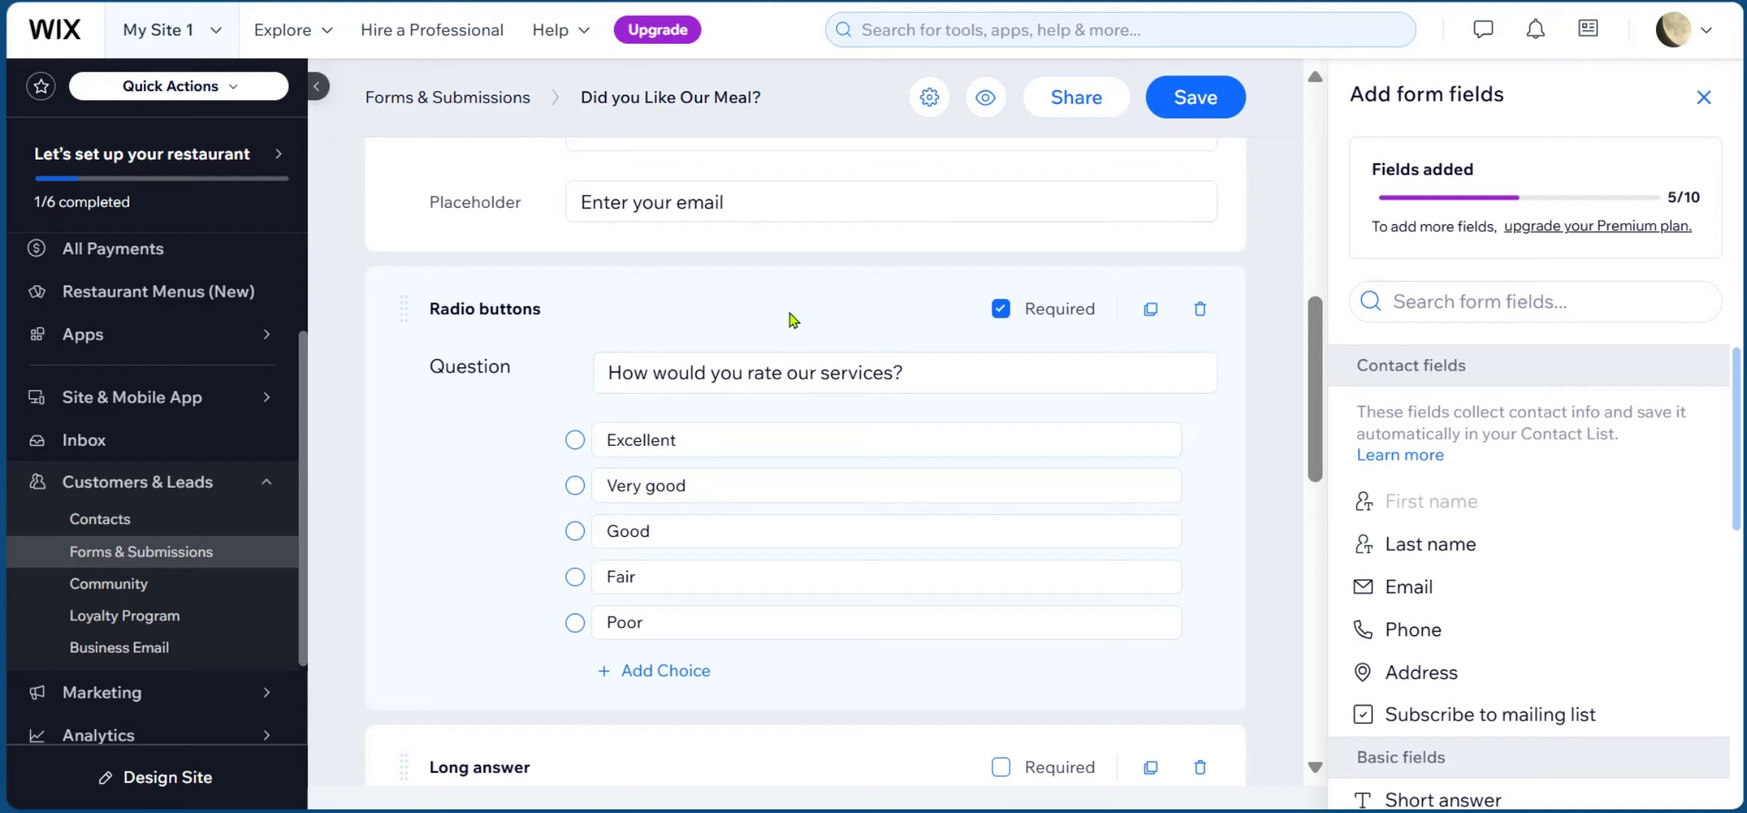
scroll(689, 297, "up", 10)
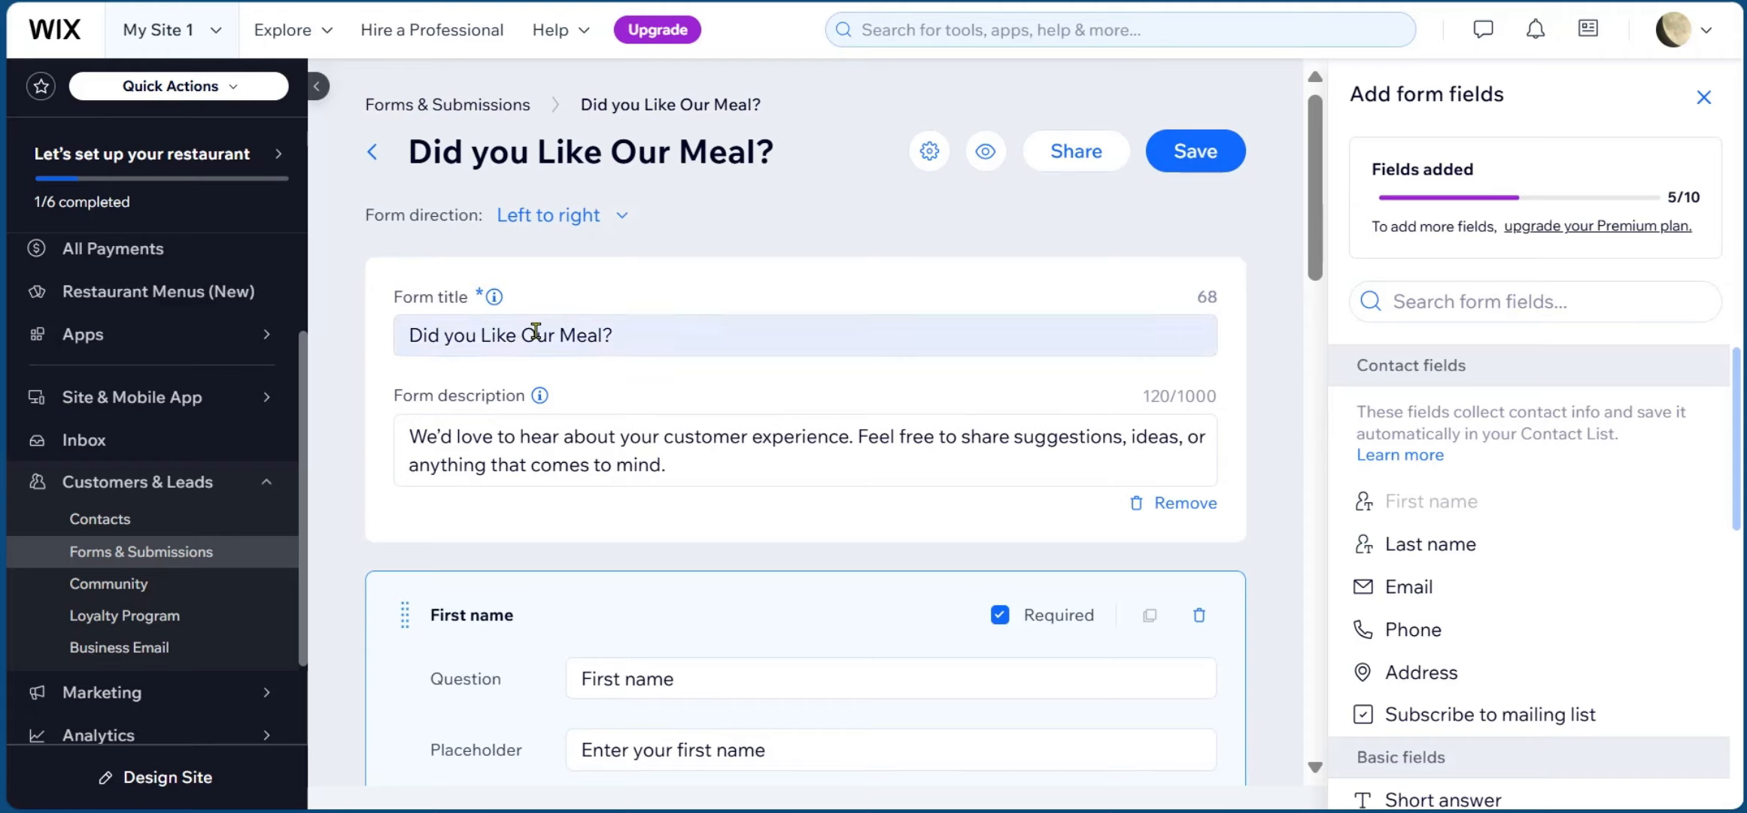
scroll(707, 380, "down", 10)
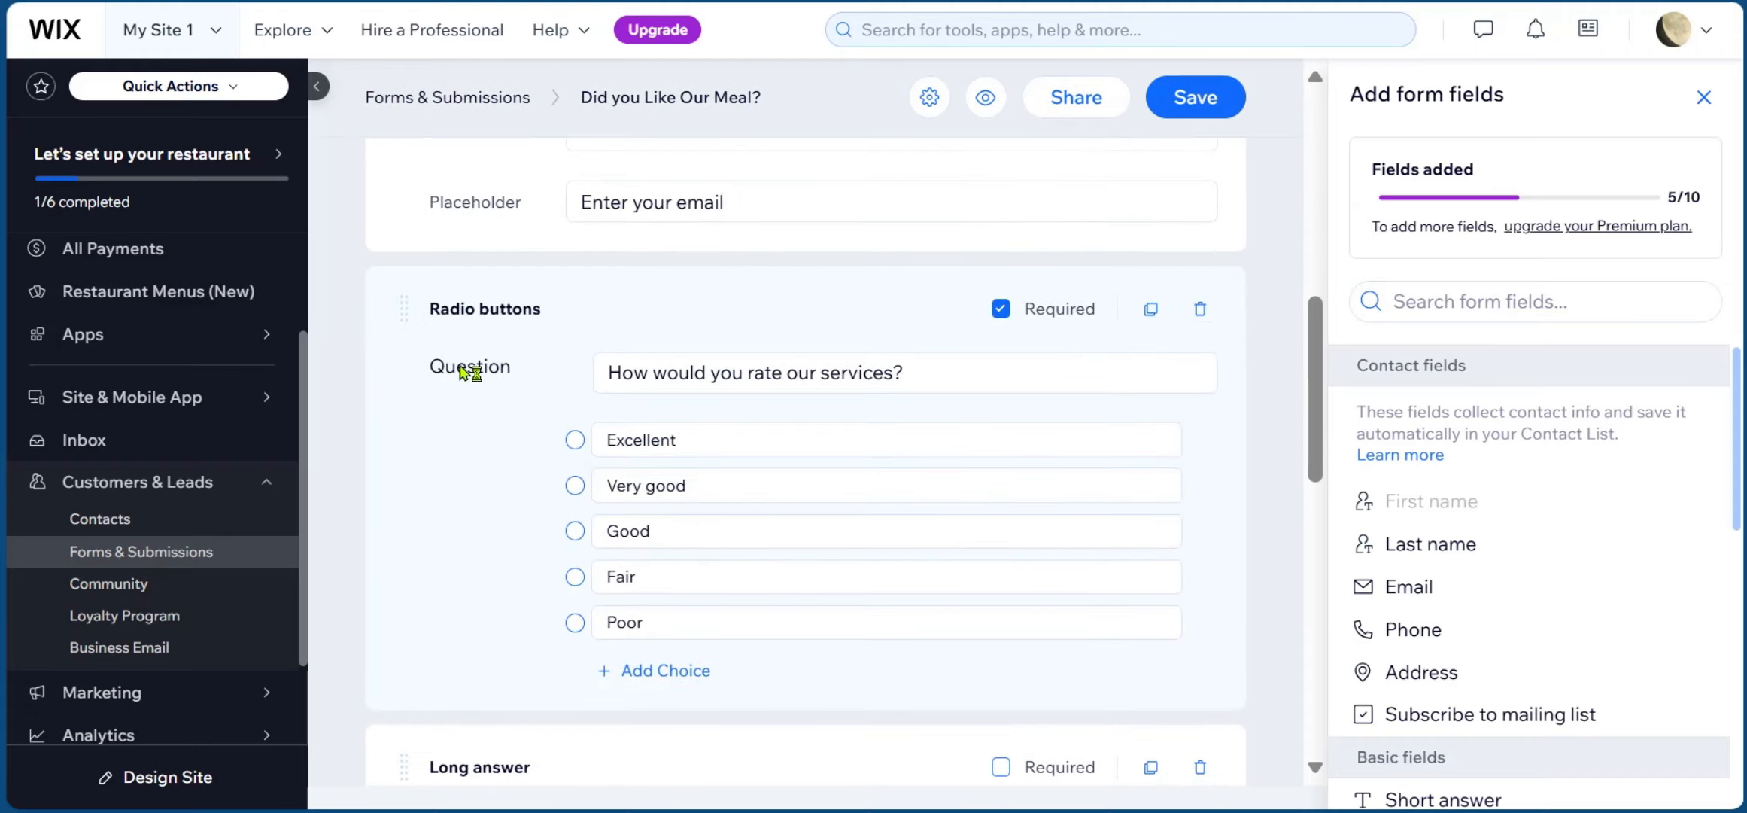
scroll(775, 437, "down", 3)
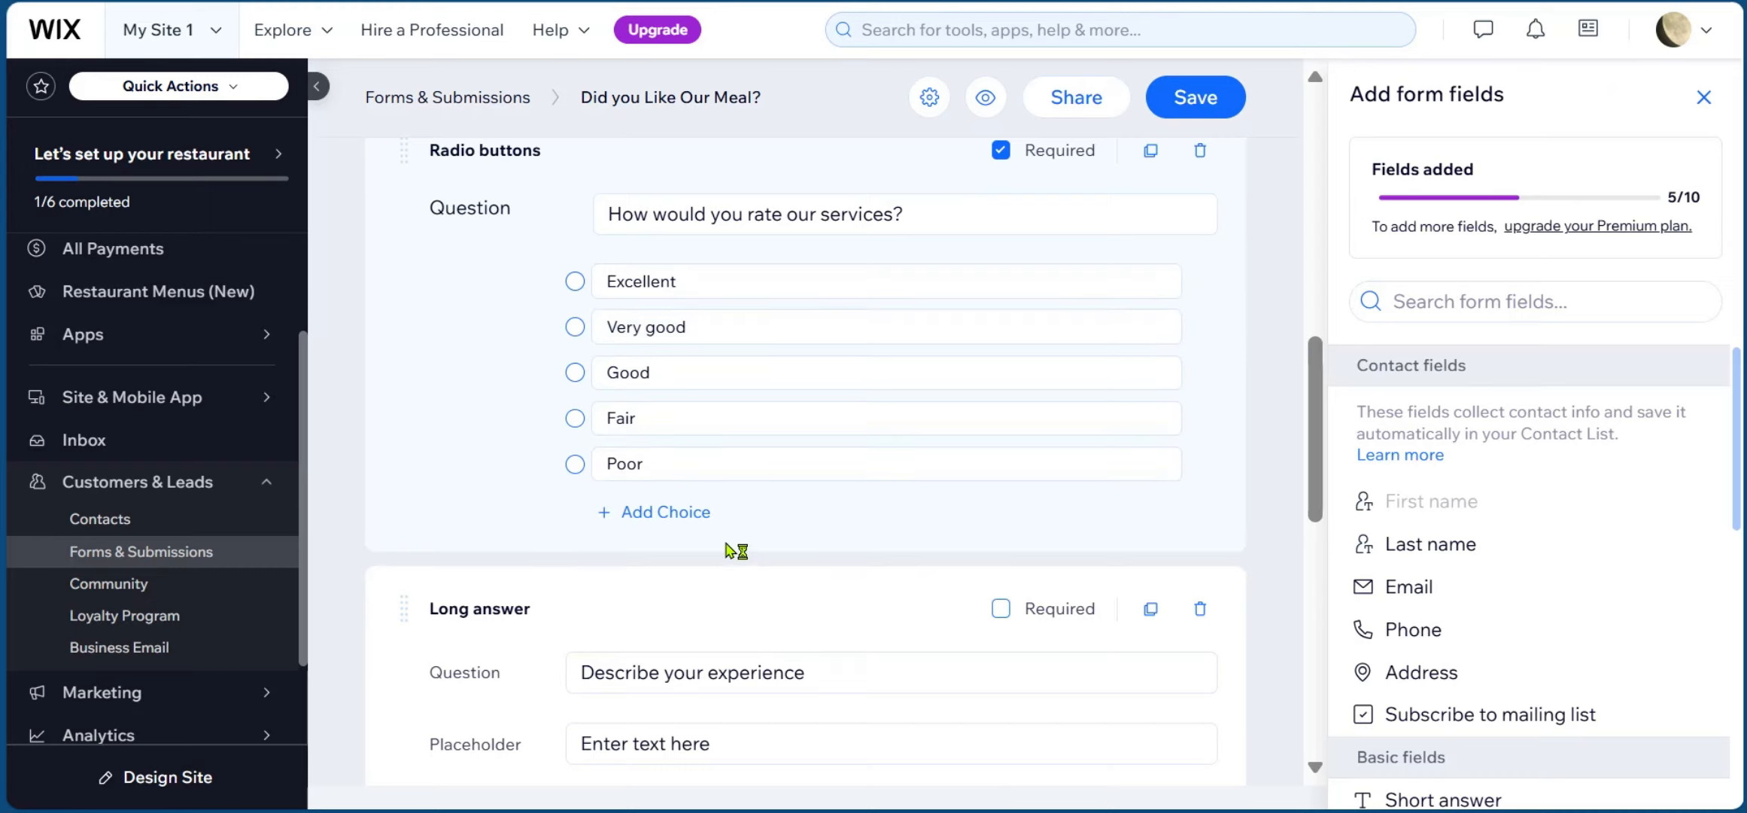
scroll(722, 541, "down", 8)
scroll(717, 536, "up", 8)
scroll(429, 293, "down", 5)
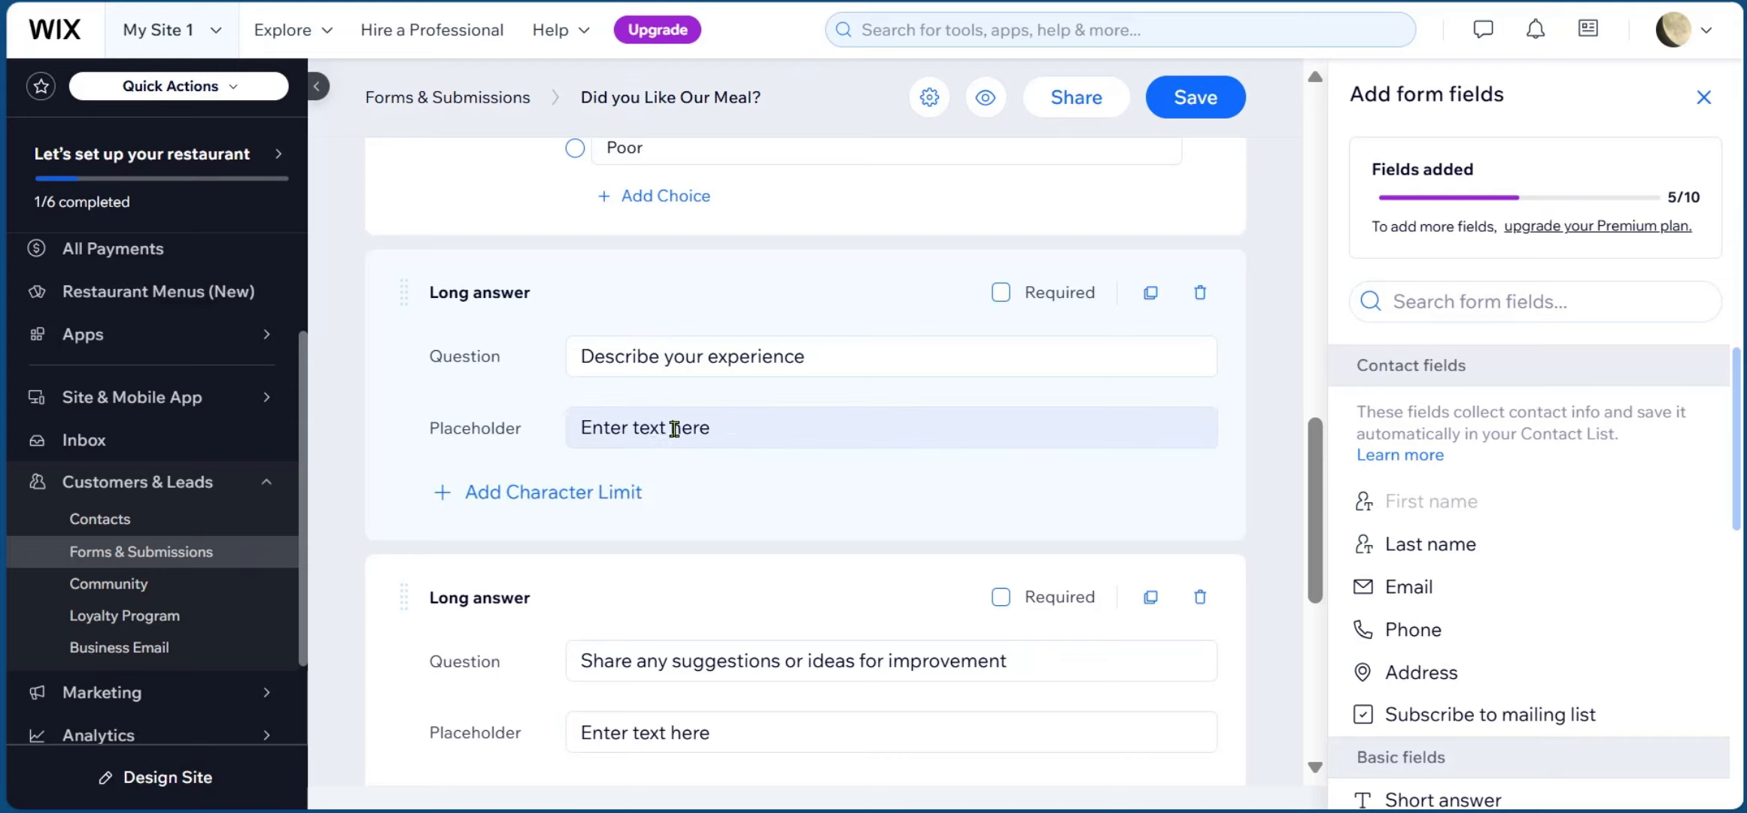
scroll(741, 430, "down", 3)
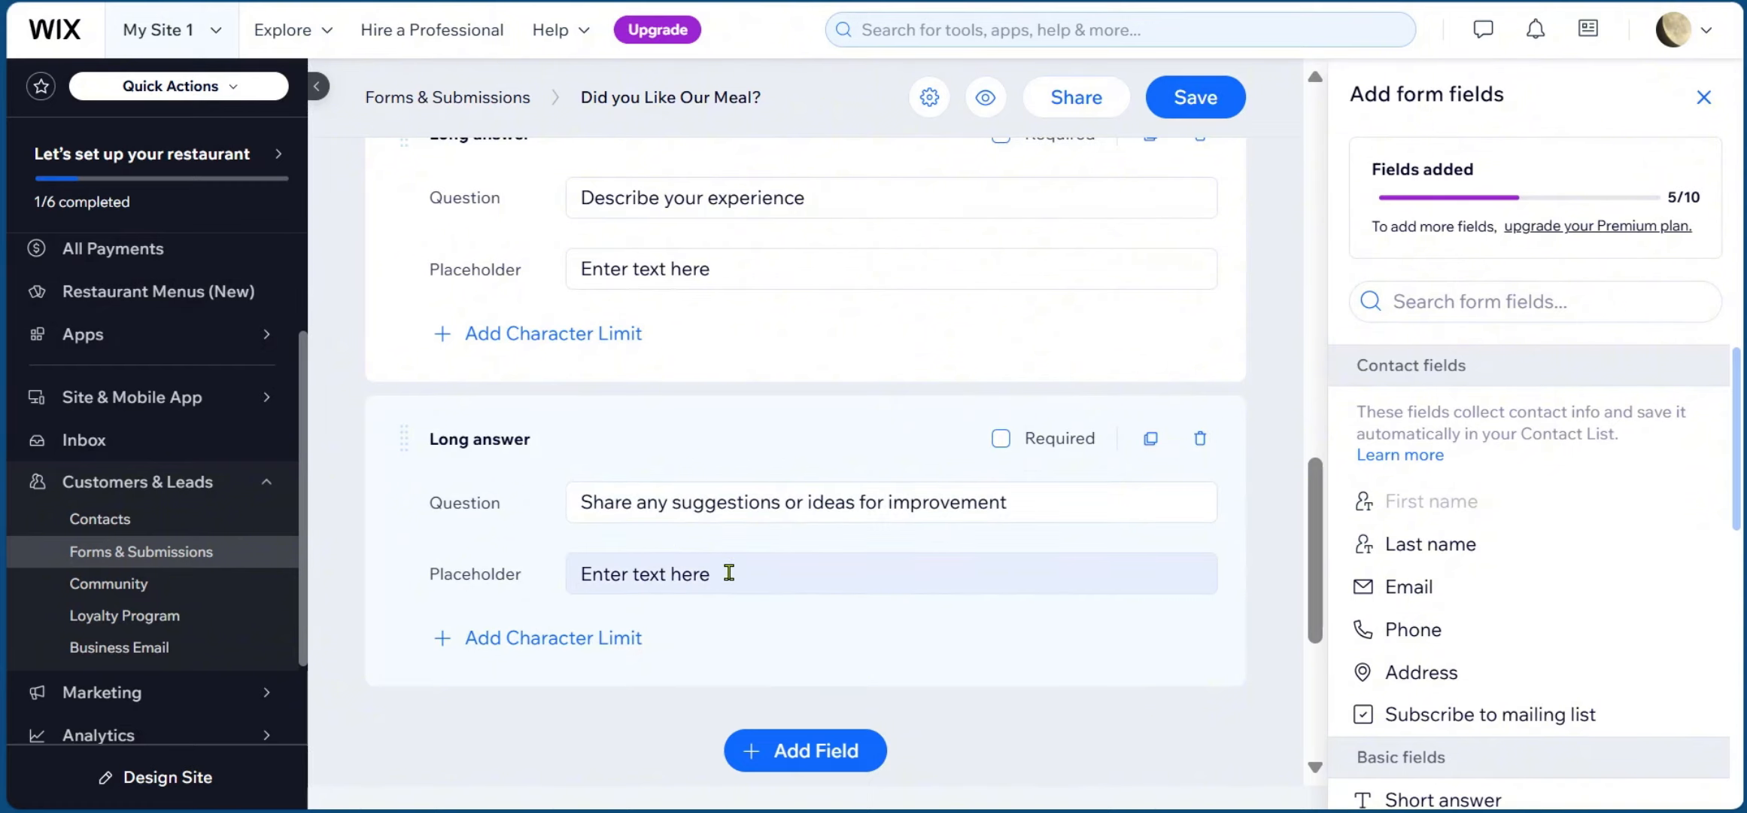
Make the "Describe your experience" long answer field required.
scroll(778, 594, "up", 2)
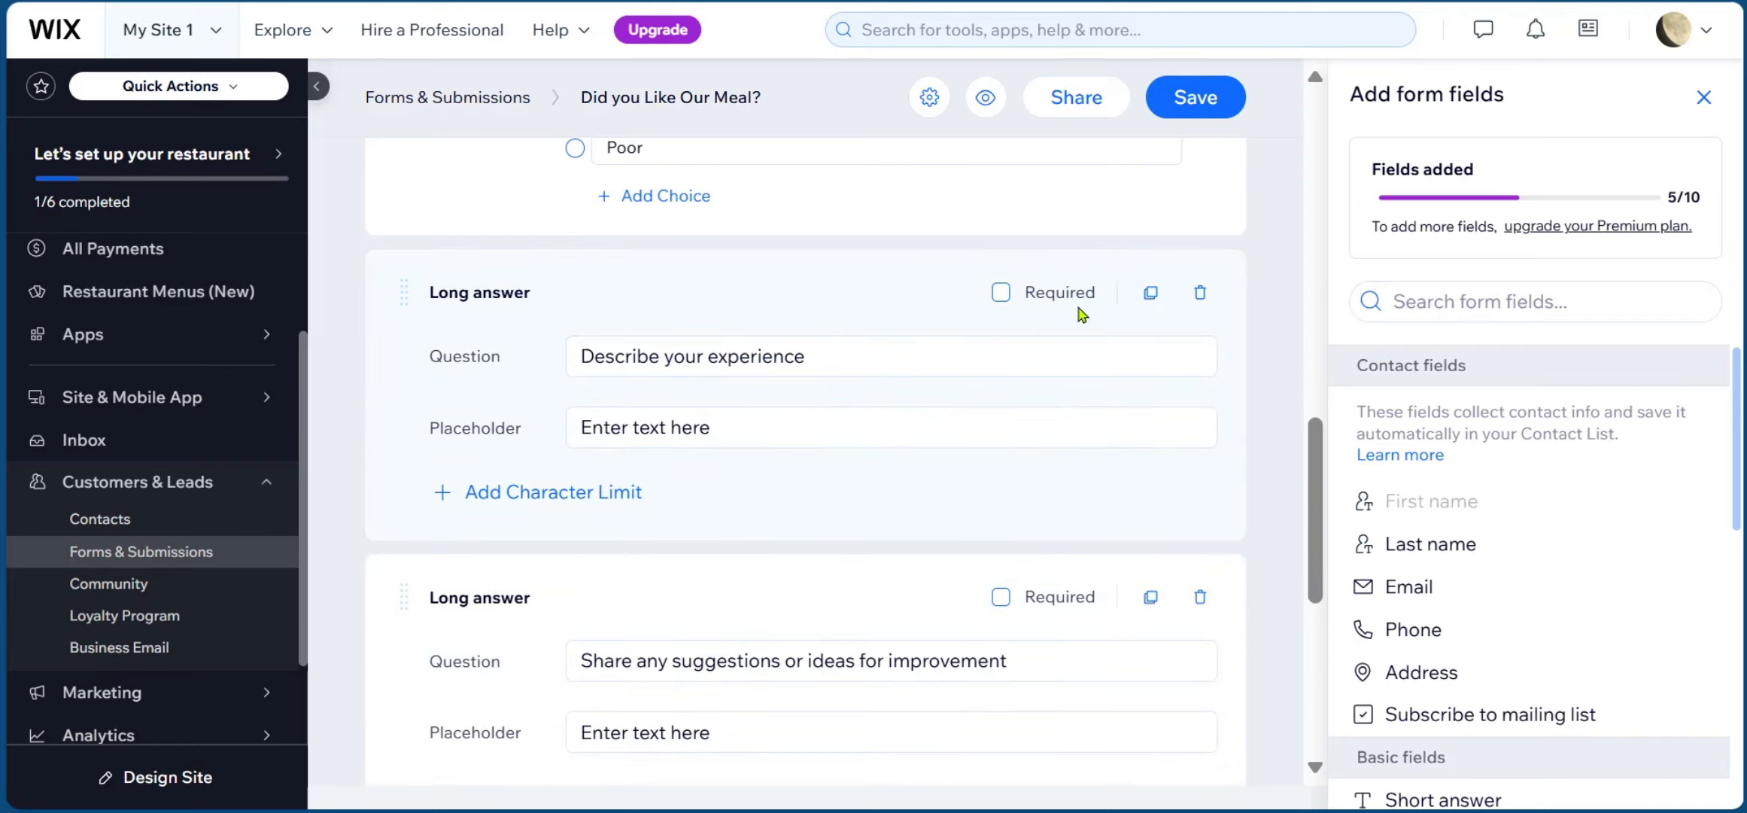
left_click(1000, 293)
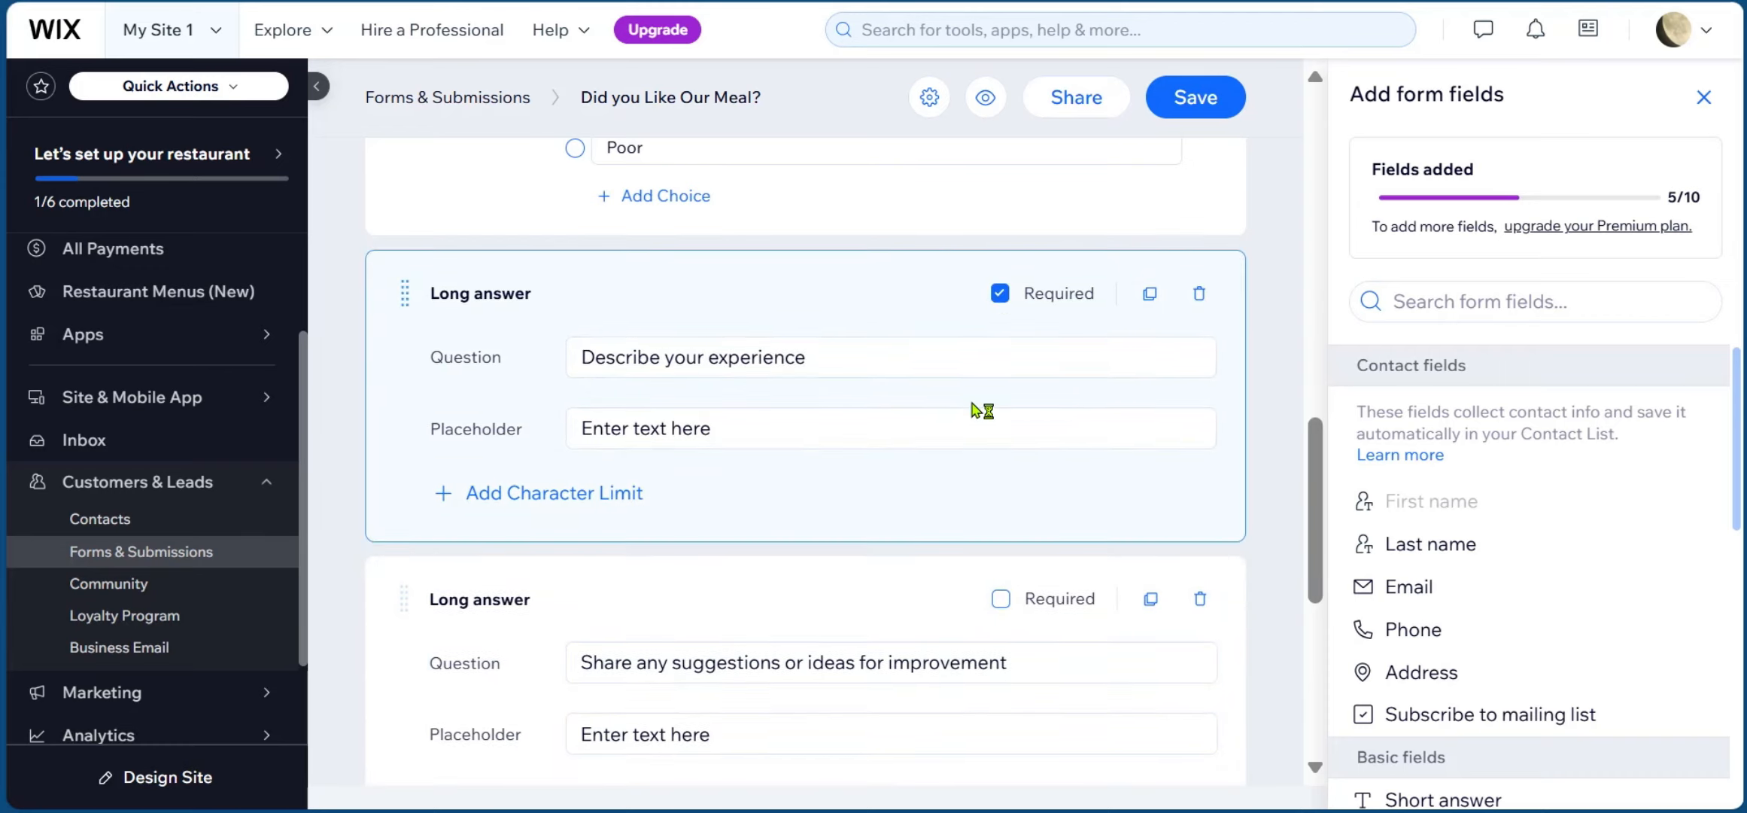
scroll(976, 408, "down", 4)
scroll(978, 406, "up", 4)
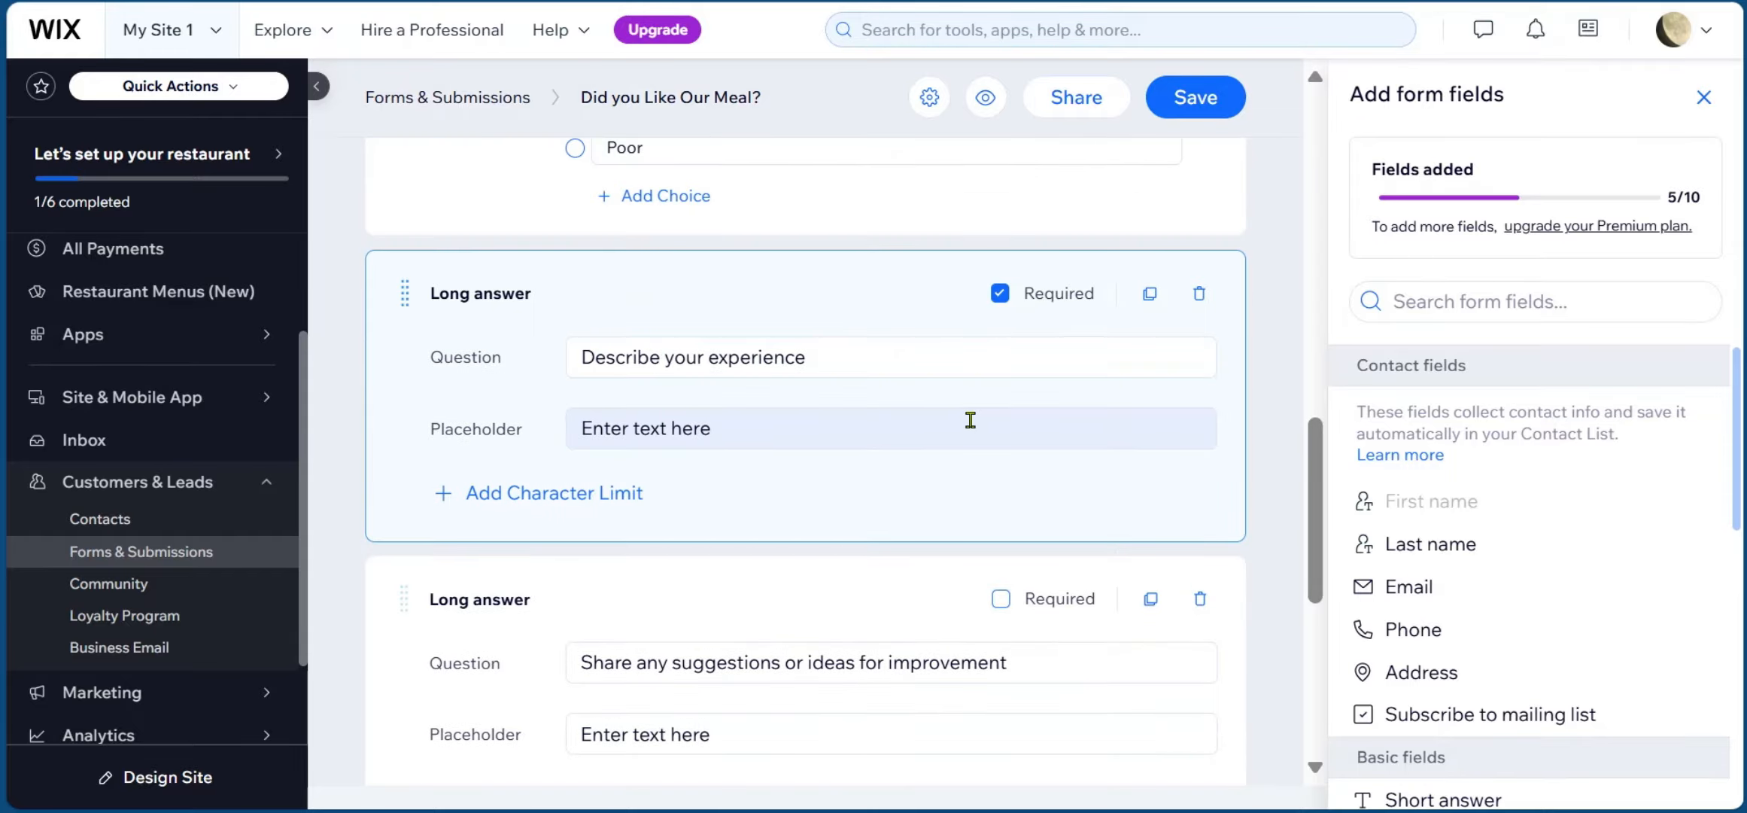
scroll(971, 420, "up", 12)
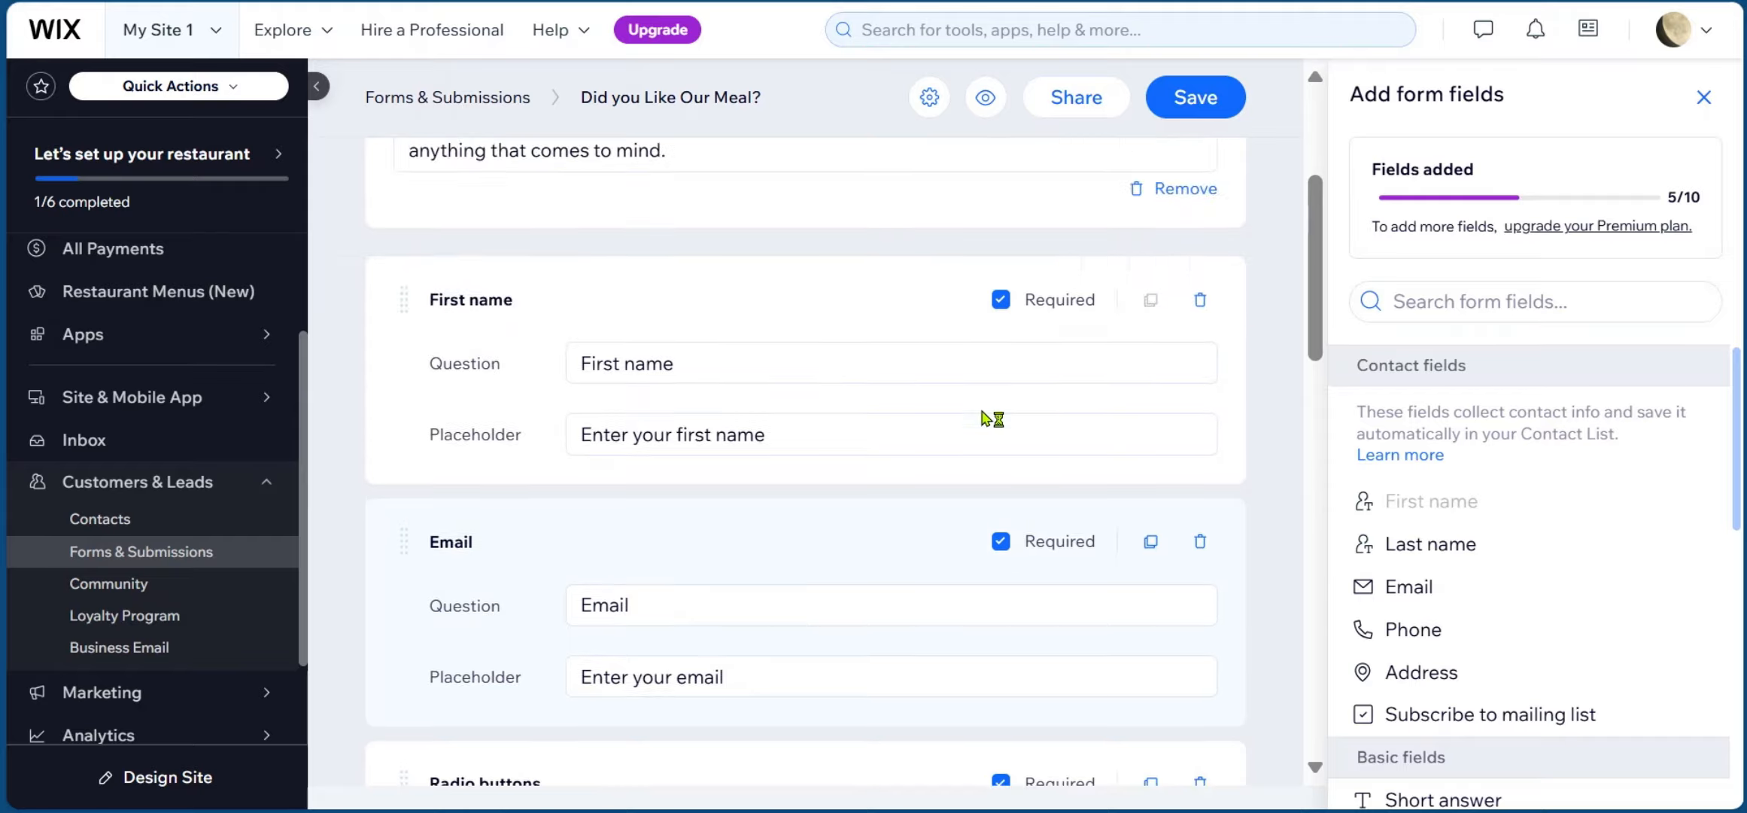
Review the form's two long answer fields, checking their questions, placeholders and required settings.
scroll(975, 425, "down", 10)
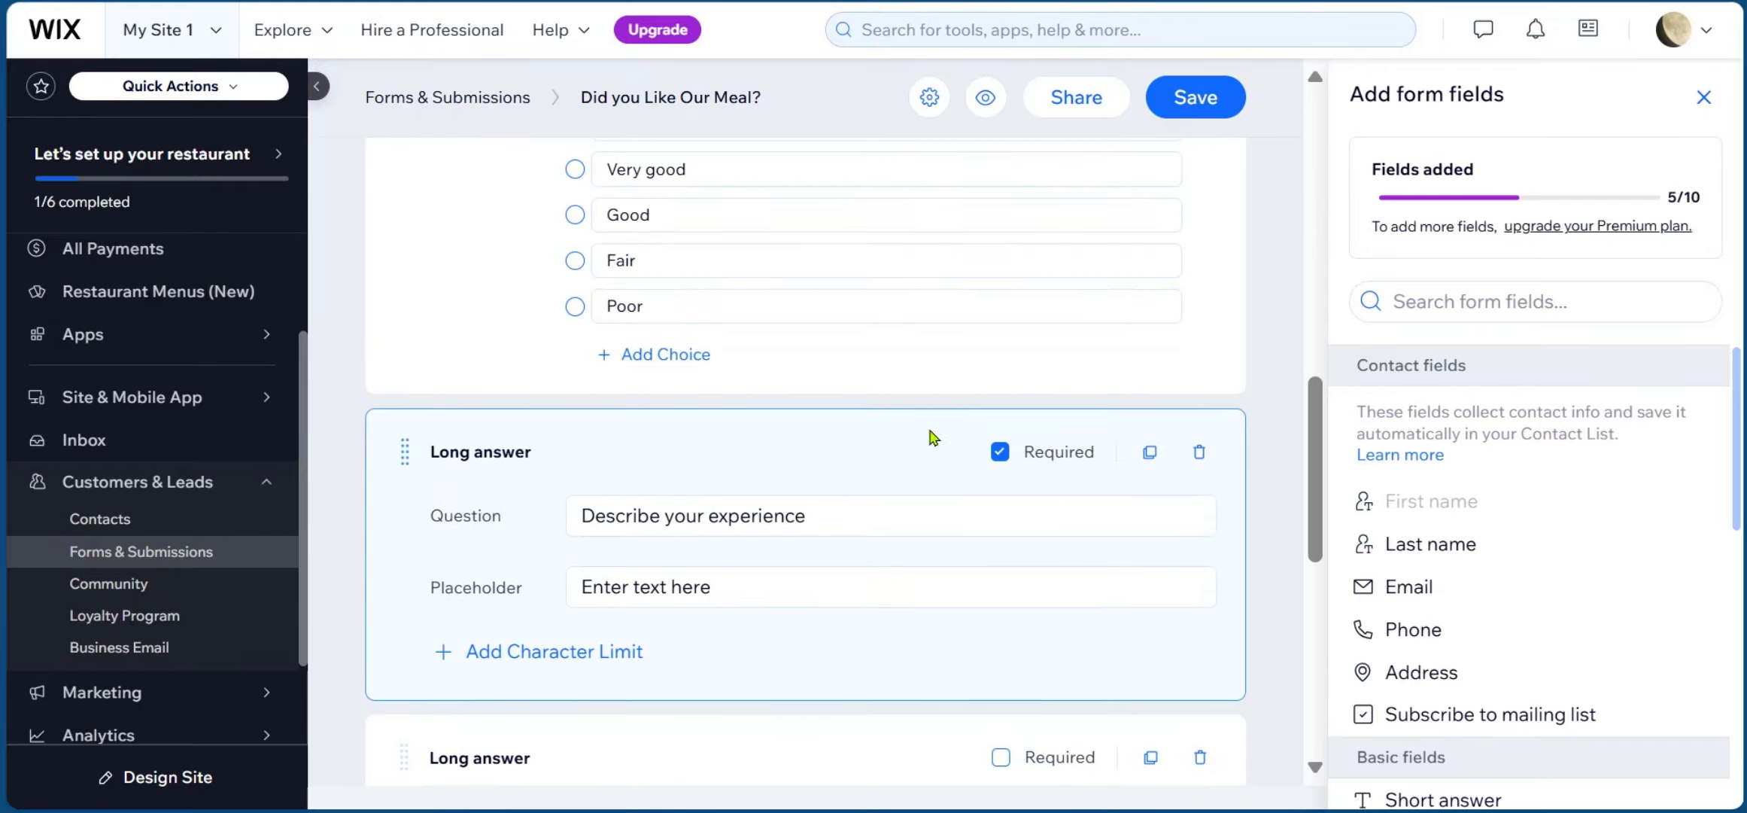
scroll(643, 487, "down", 4)
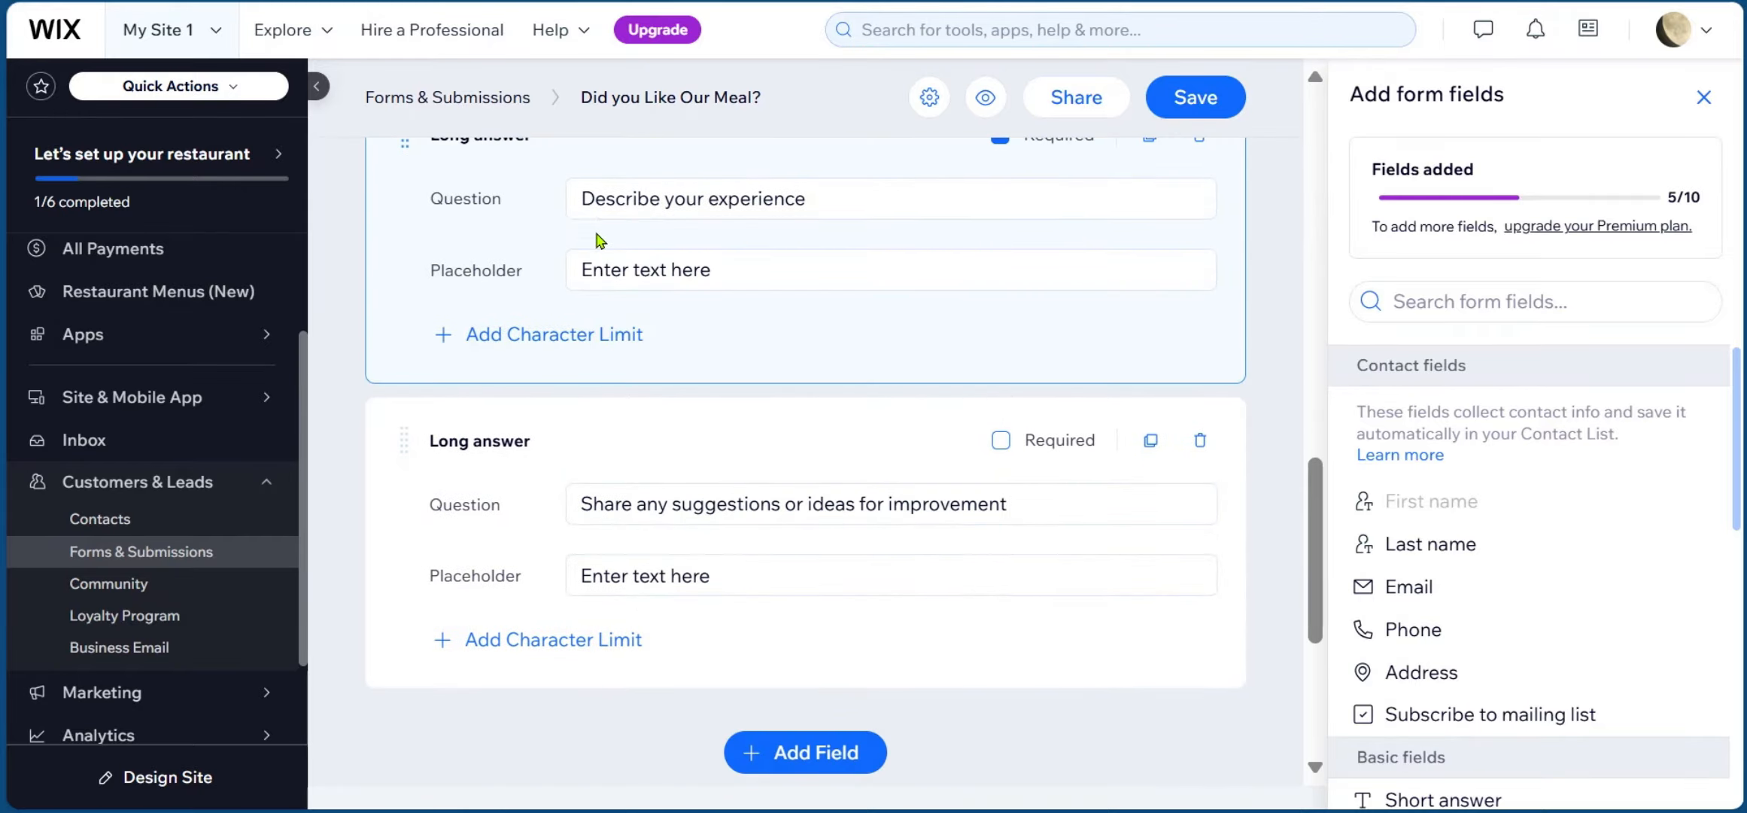
scroll(693, 347, "up", 2)
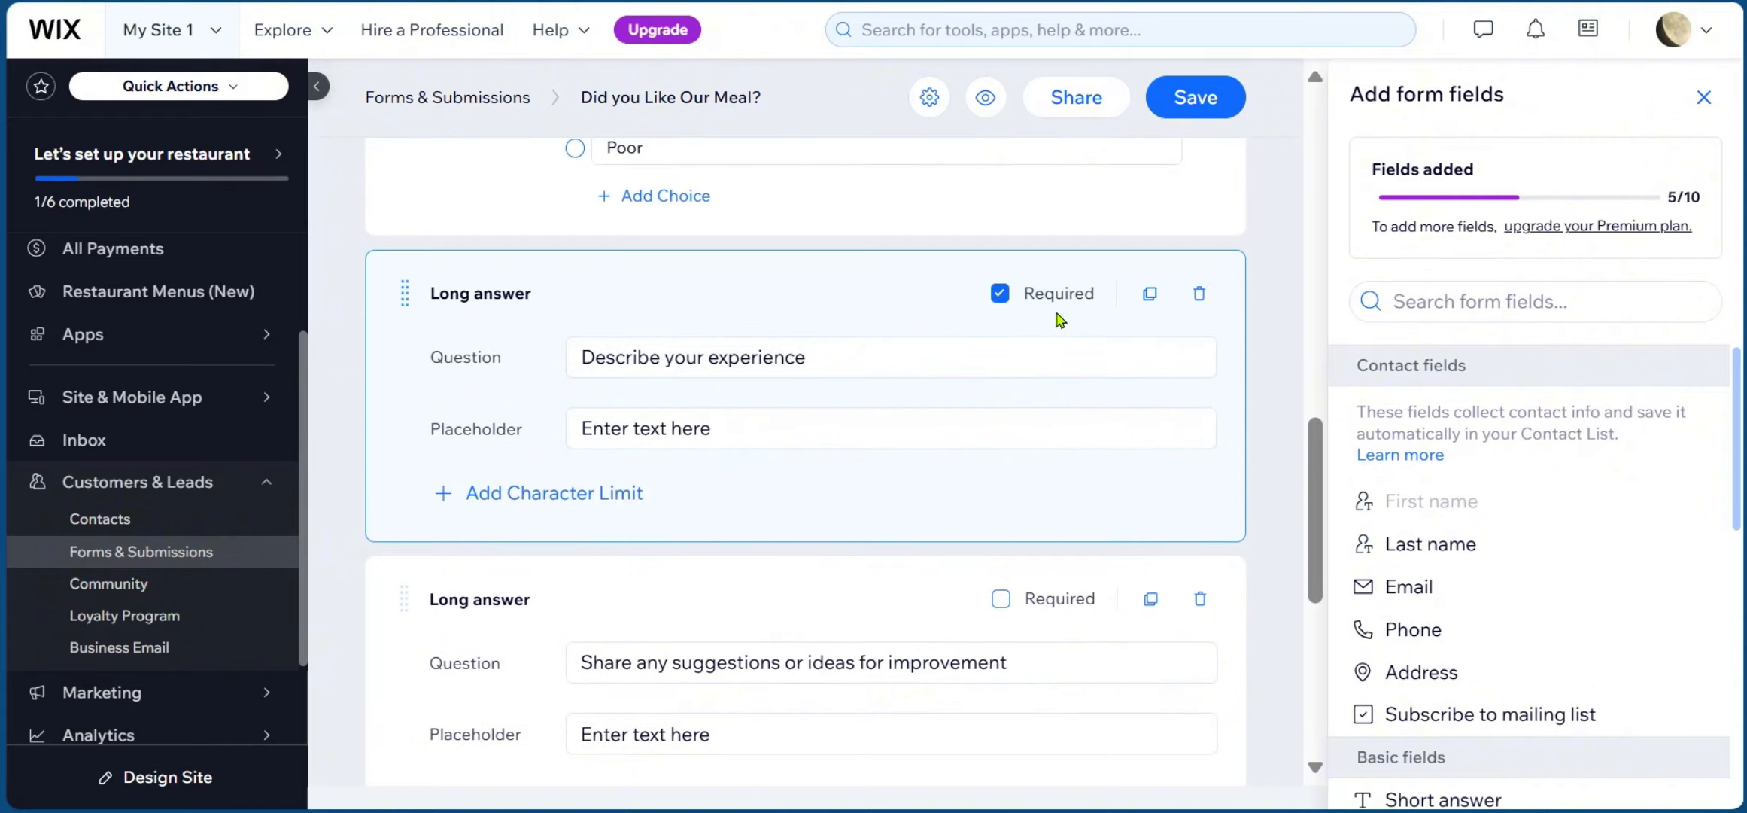
scroll(961, 335, "down", 2)
scroll(961, 335, "down", 4)
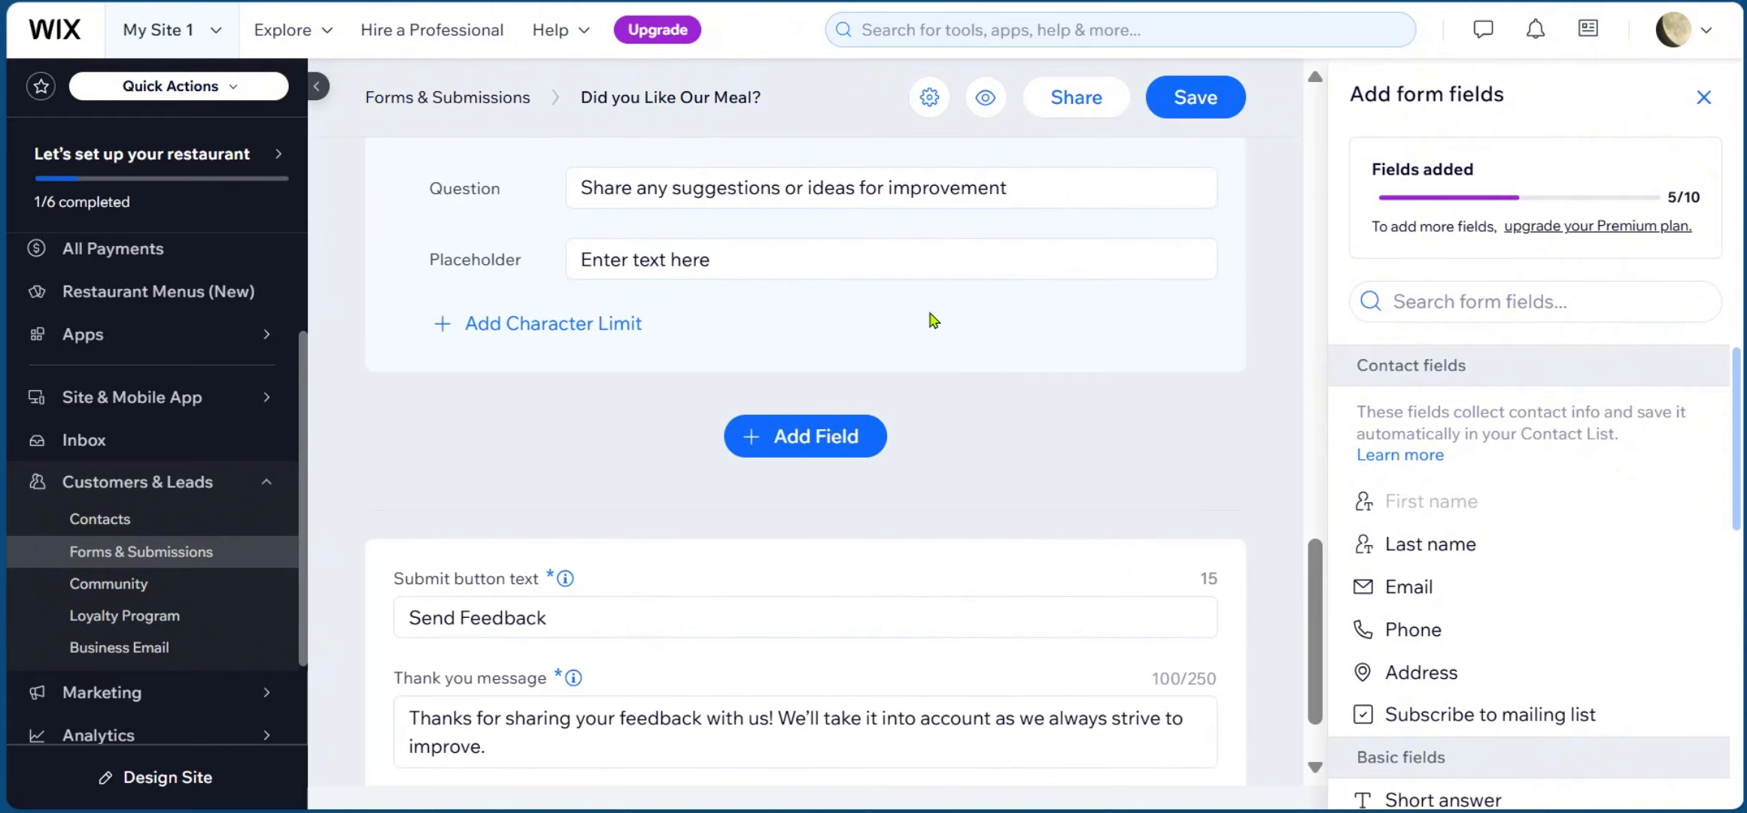
scroll(928, 320, "up", 2)
scroll(931, 309, "up", 2)
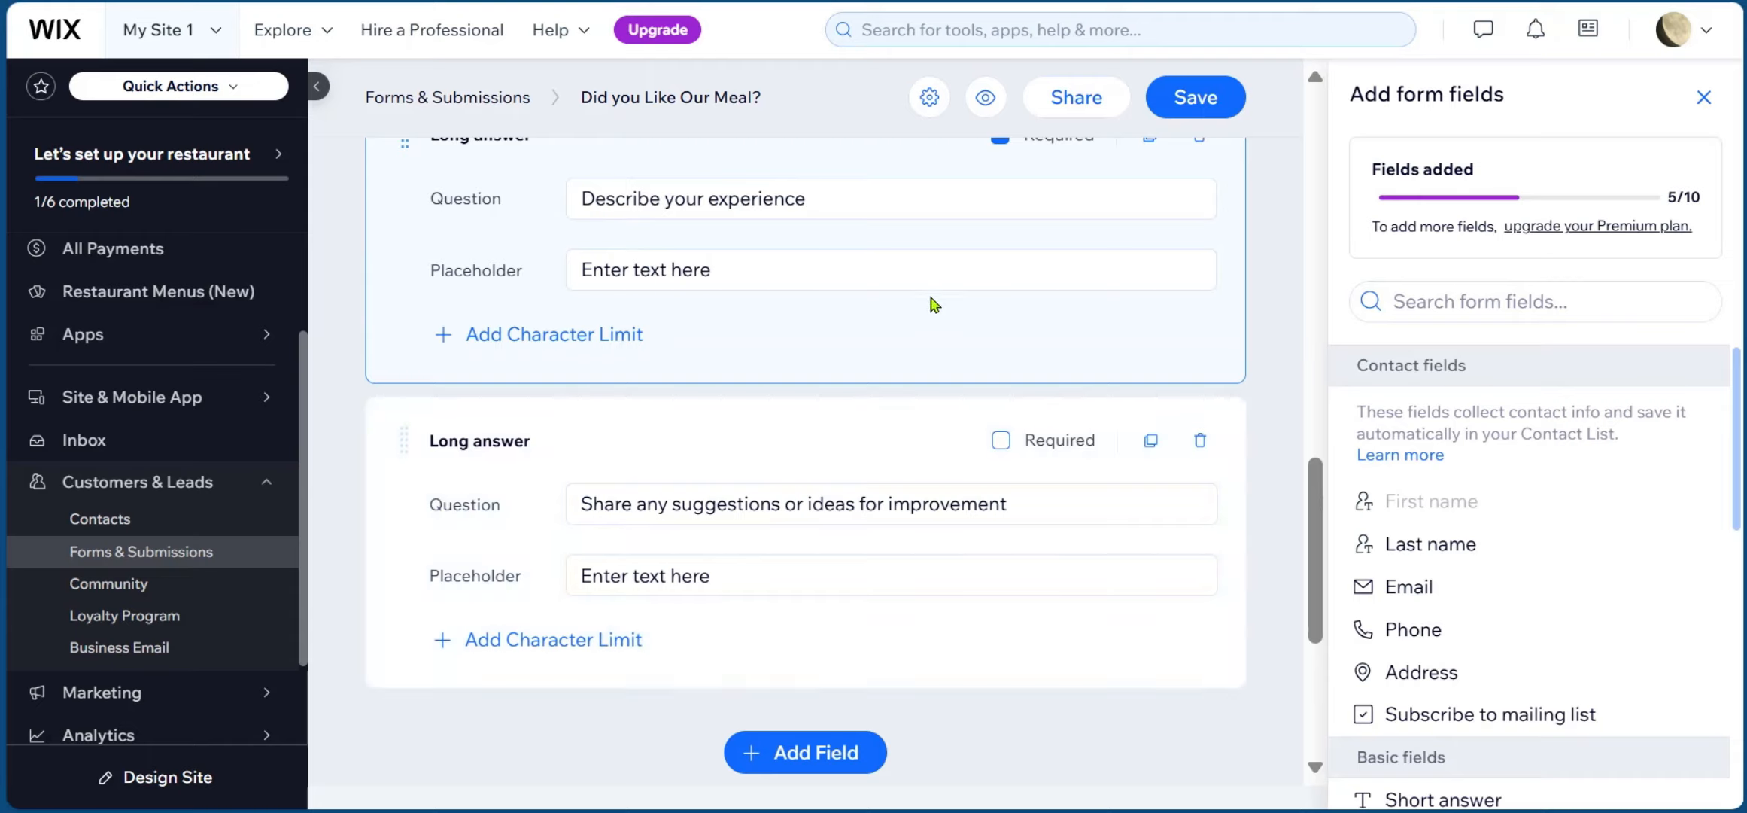
scroll(930, 305, "up", 2)
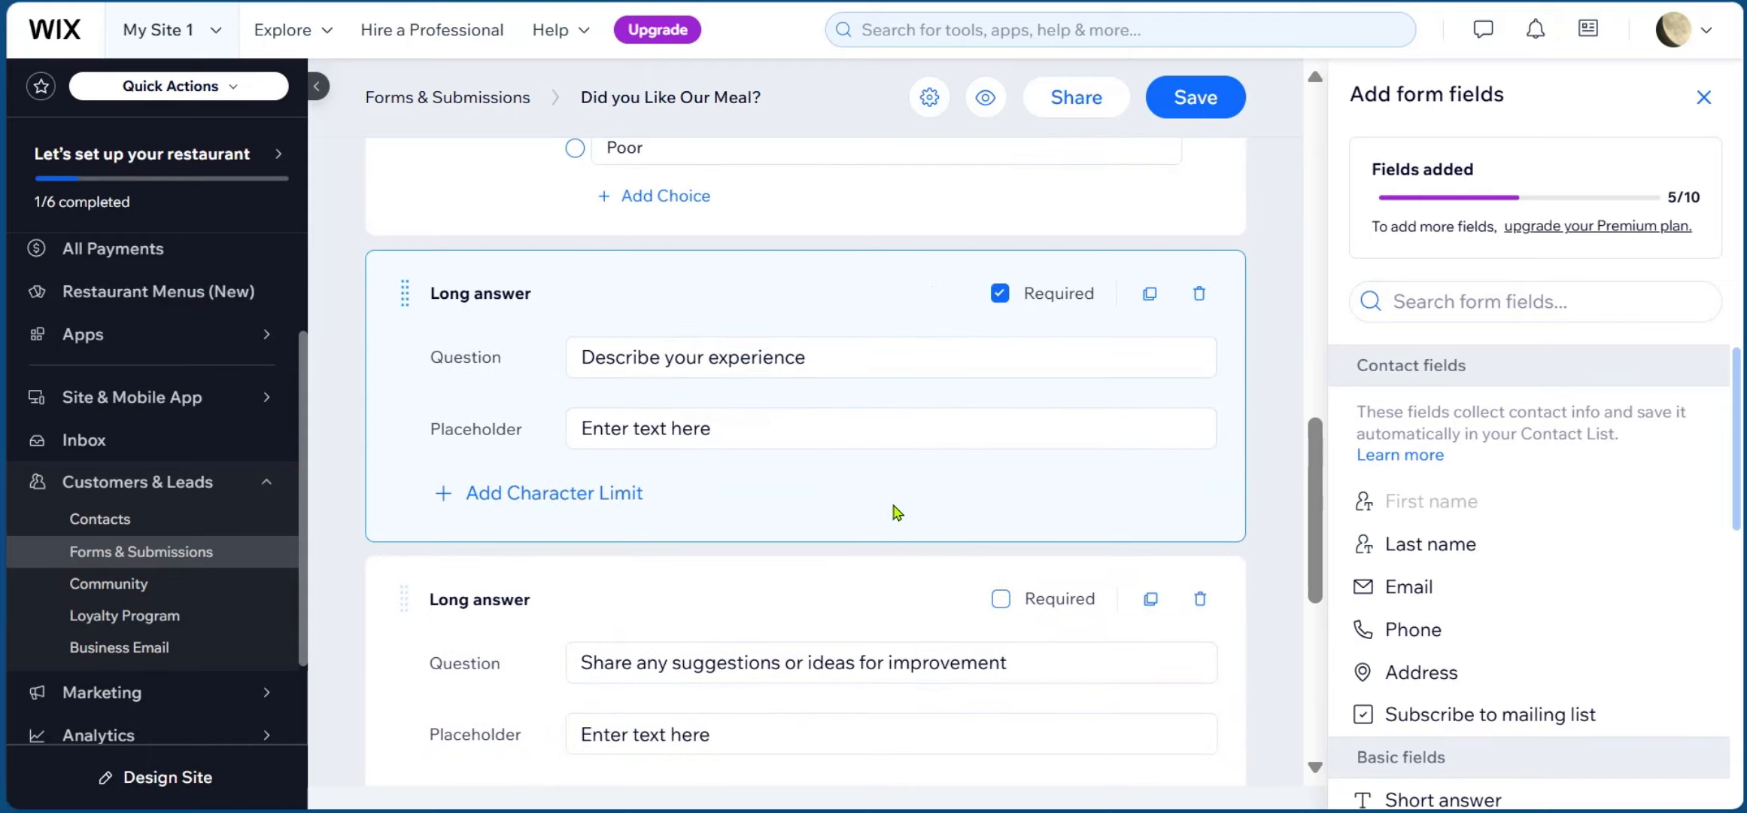
Change the form's submit button text to "Let Us Know".
scroll(895, 373, "down", 5)
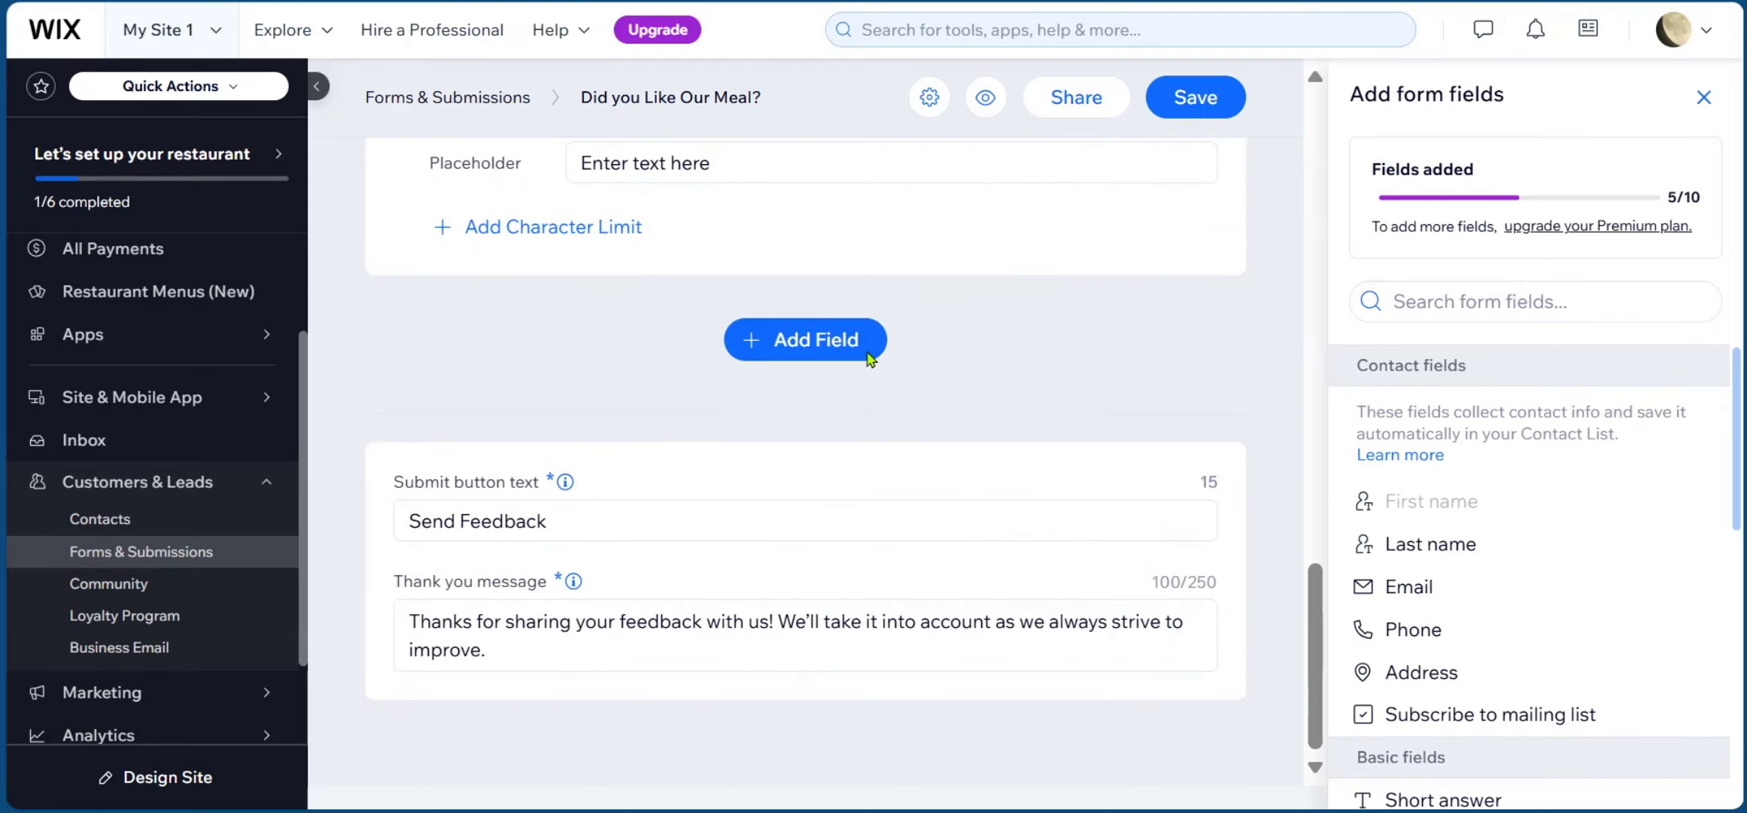
left_click(565, 521)
left_click_drag(565, 521, 393, 529)
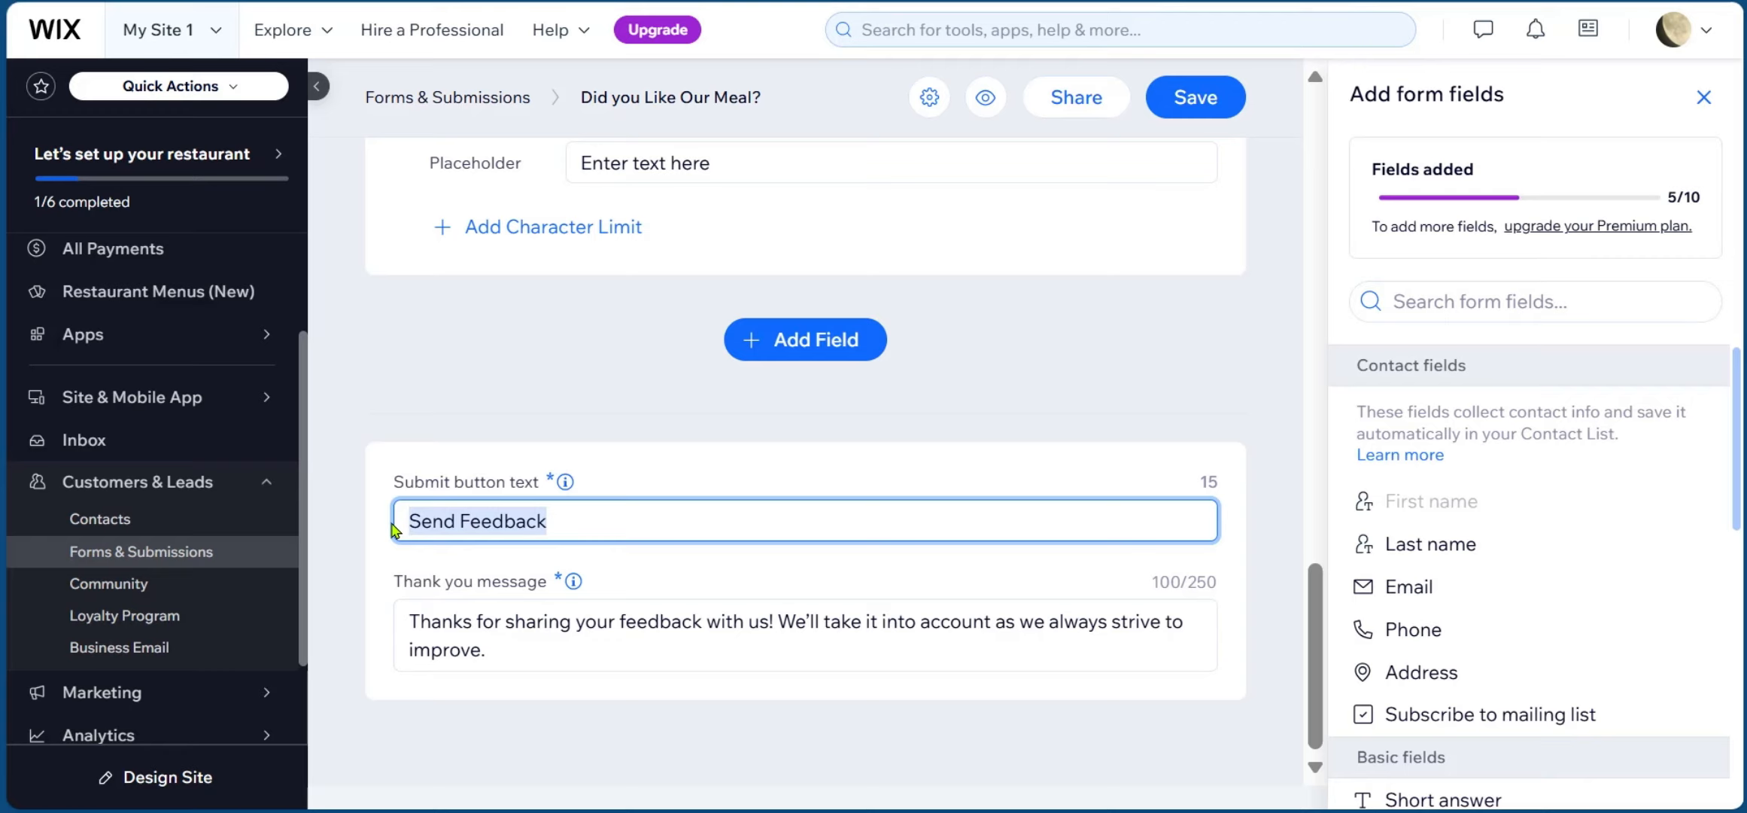
type("let")
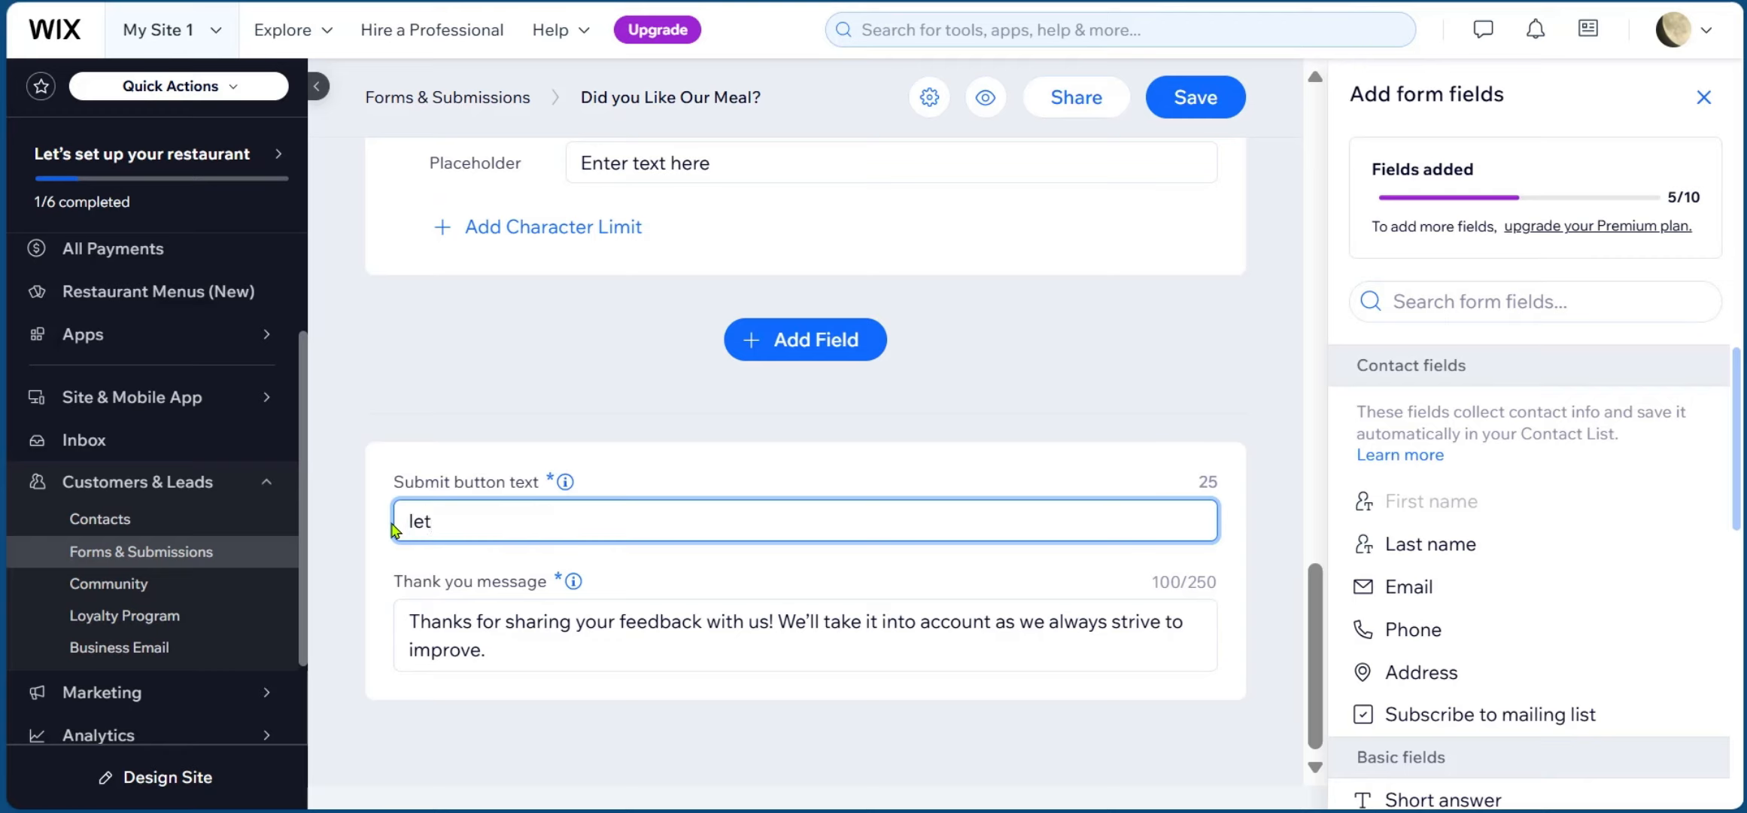
key("ctrl+a")
type("Let Us Know")
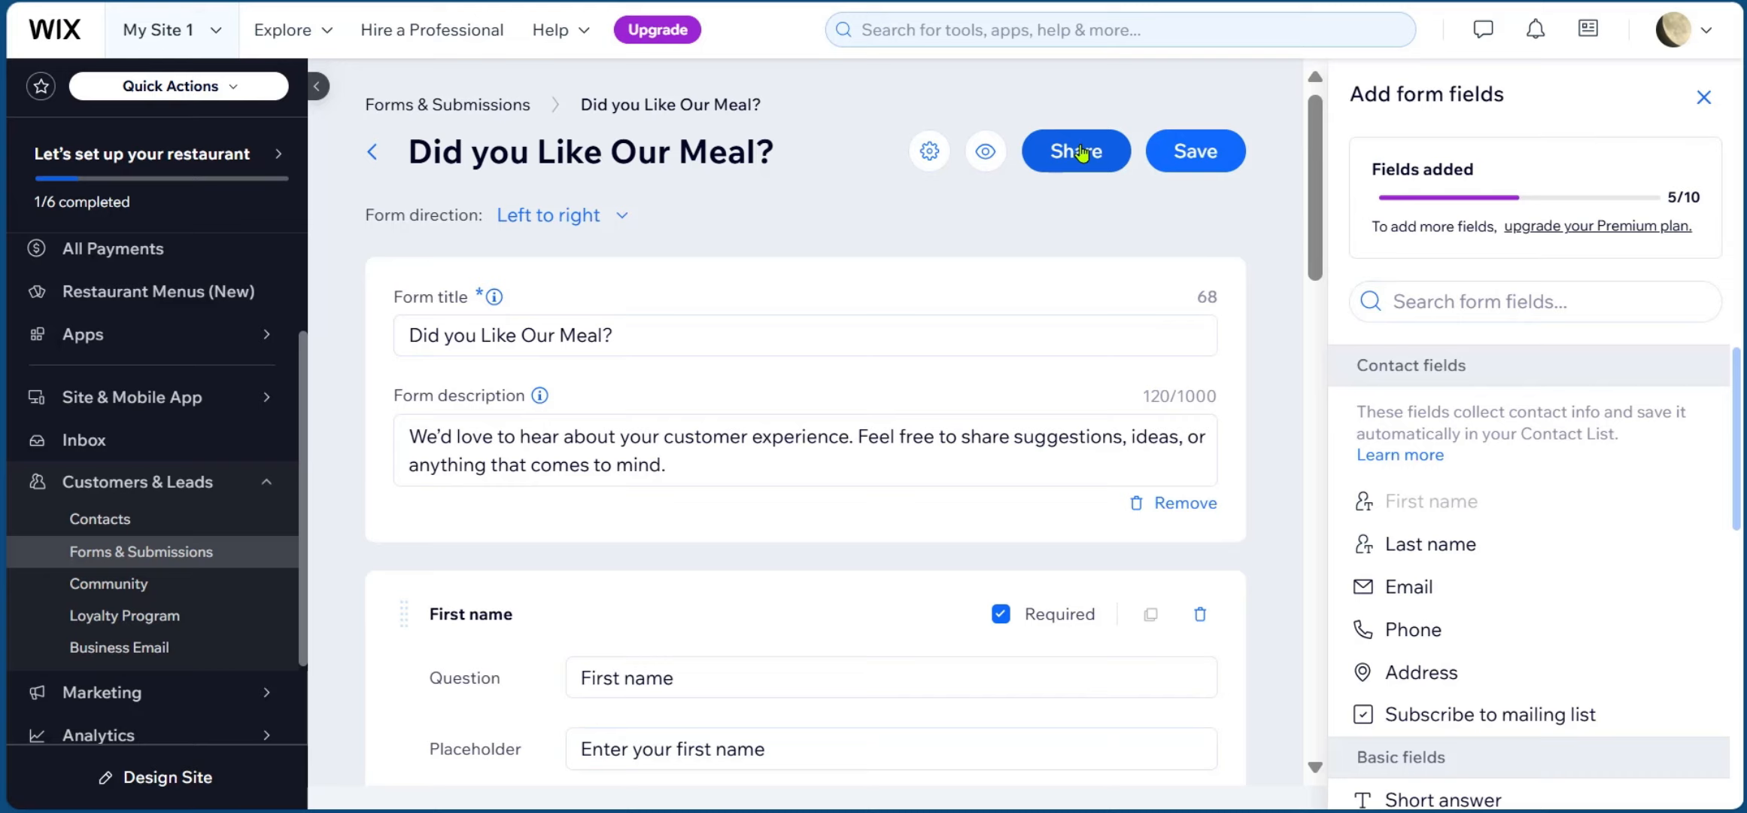
Look over the form's current fields and the contact and basic field types that can be added.
scroll(1053, 363, "down", 4)
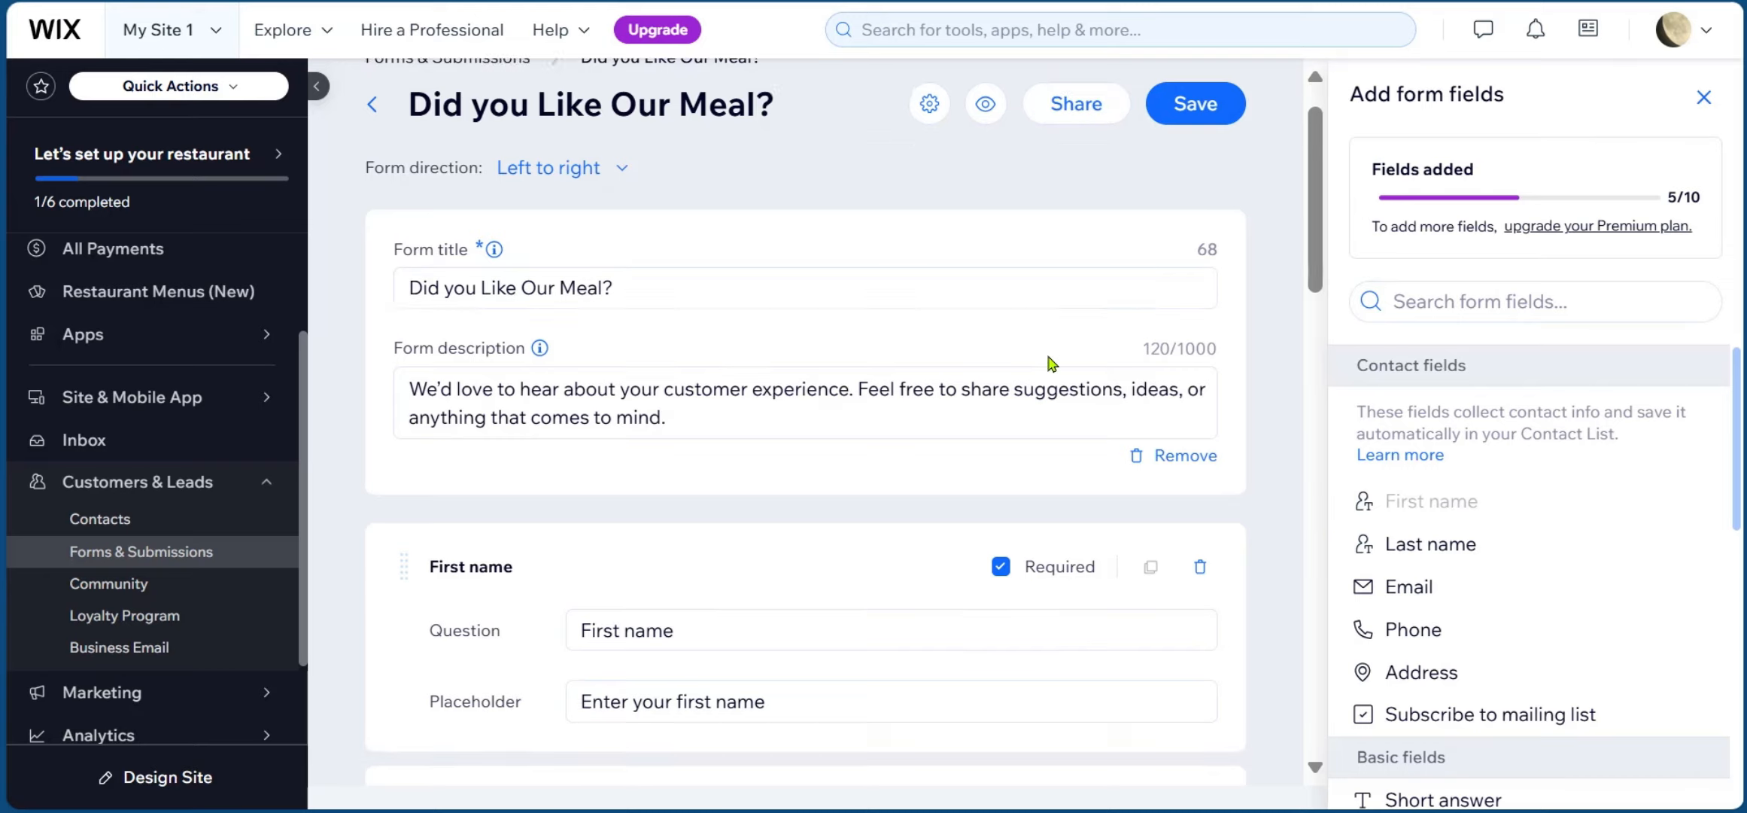
scroll(1497, 495, "down", 6)
scroll(1537, 495, "up", 6)
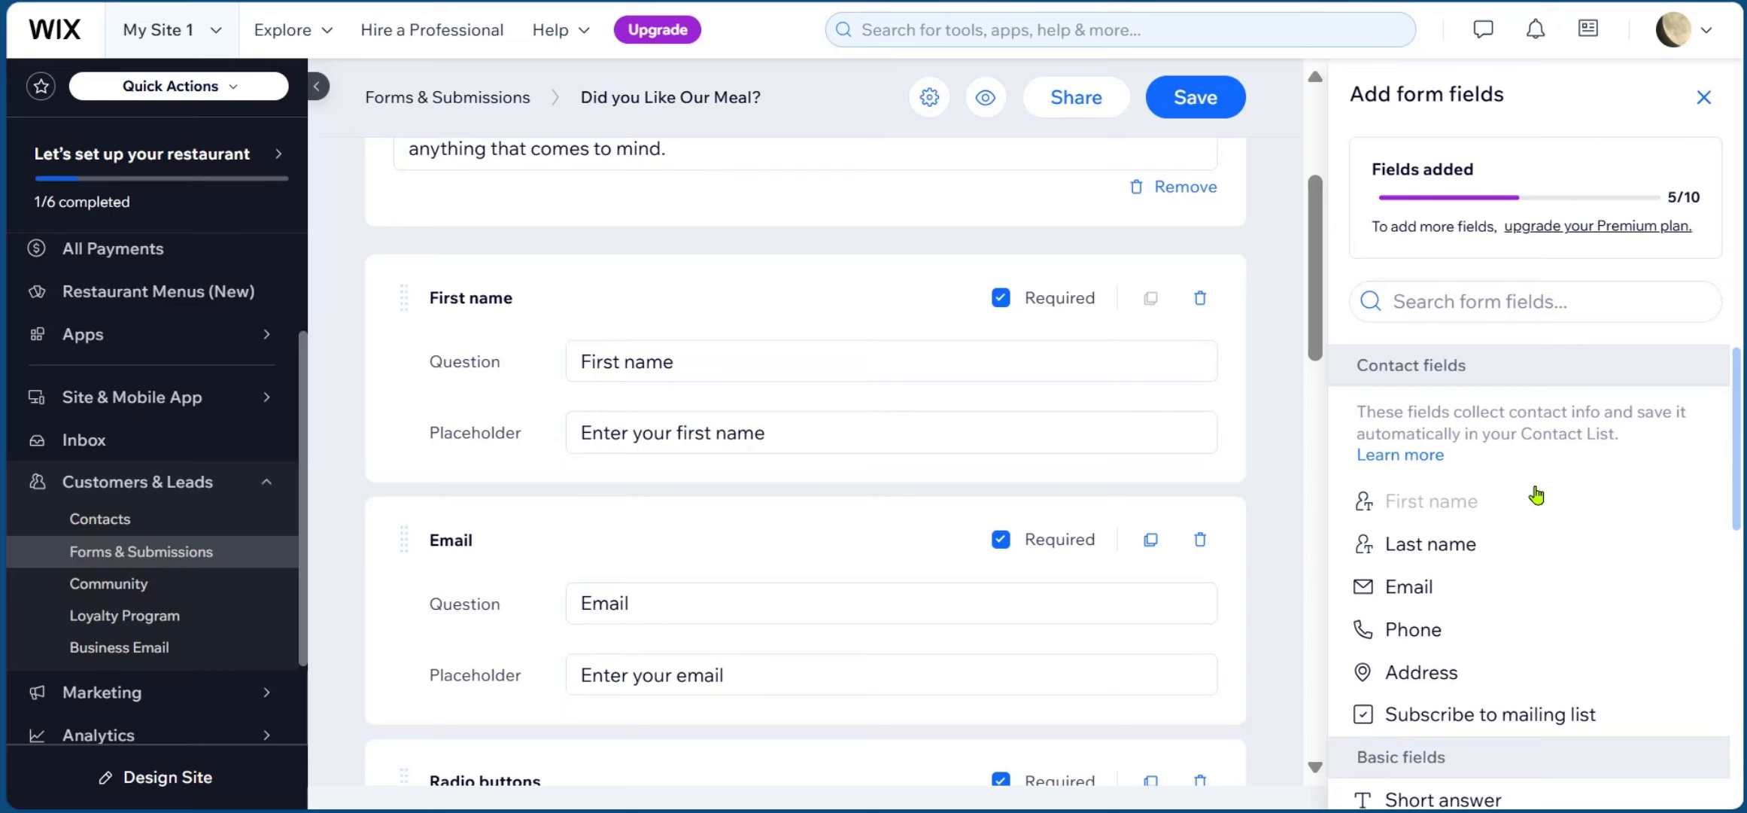
scroll(1535, 494, "down", 6)
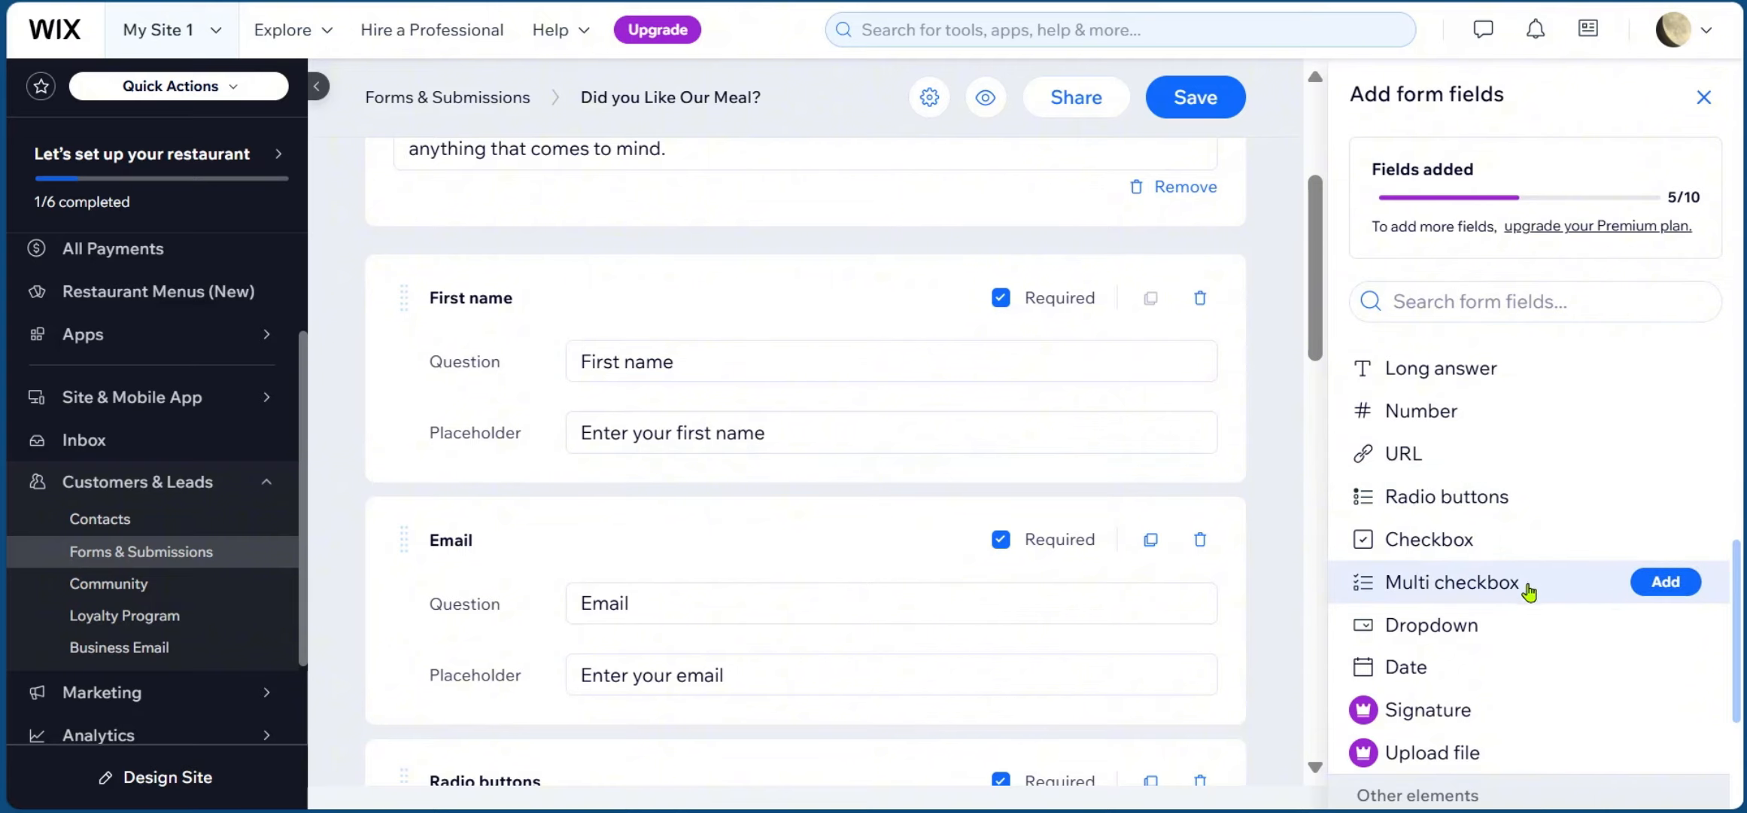
scroll(1057, 498, "down", 10)
scroll(1094, 557, "up", 5)
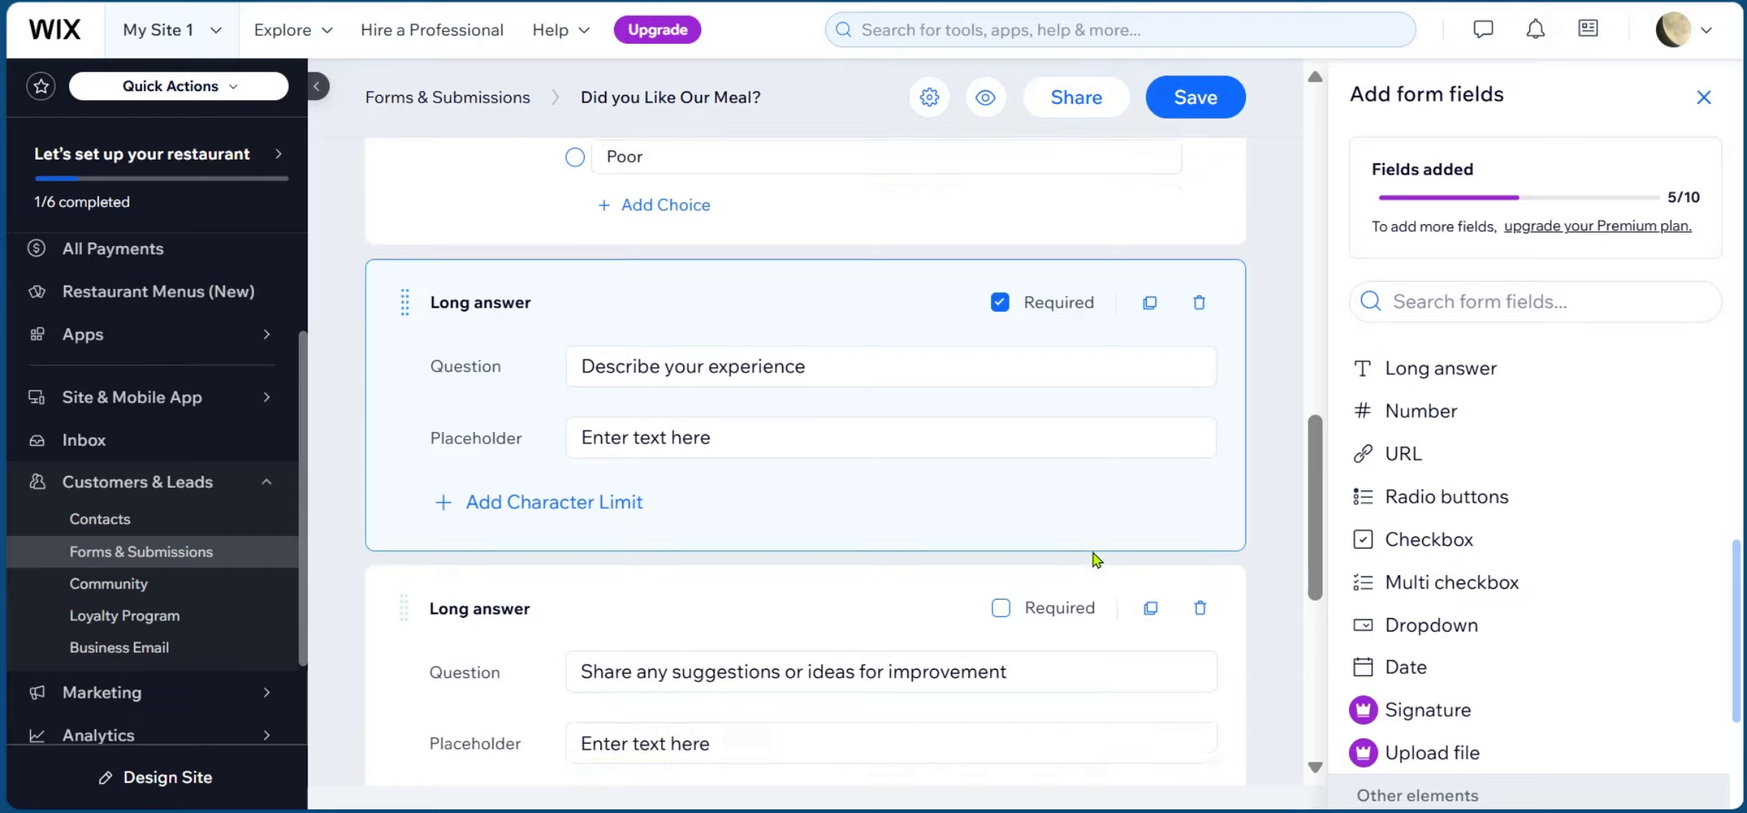
scroll(1095, 556, "down", 5)
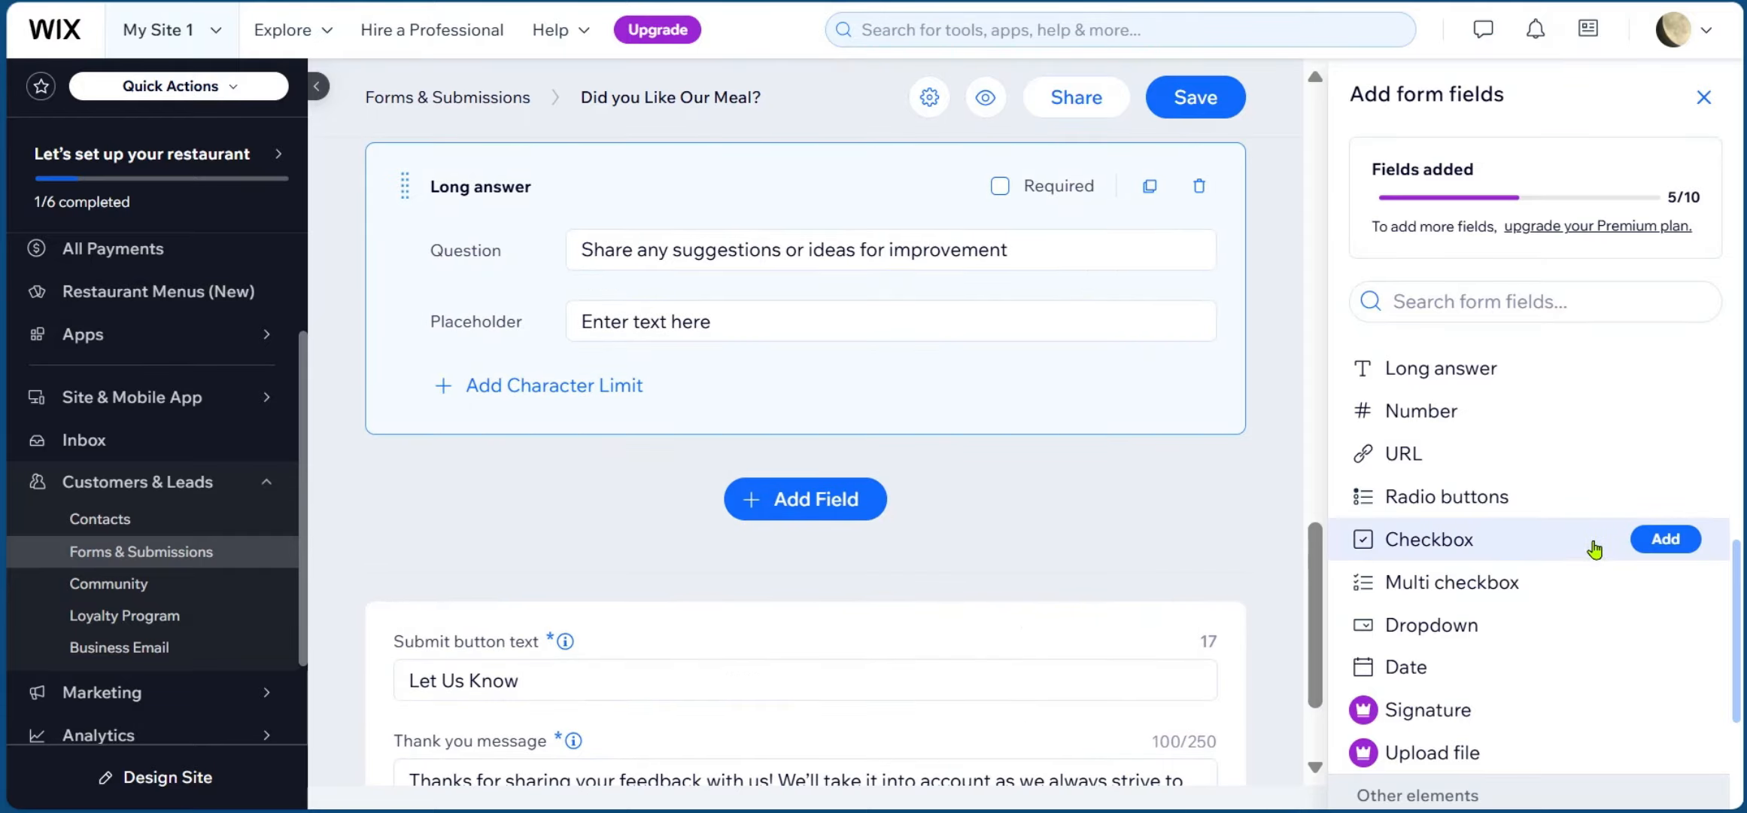
Try out a Checkbox field on the form below the last long answer field, and delete it again.
left_click(1661, 539)
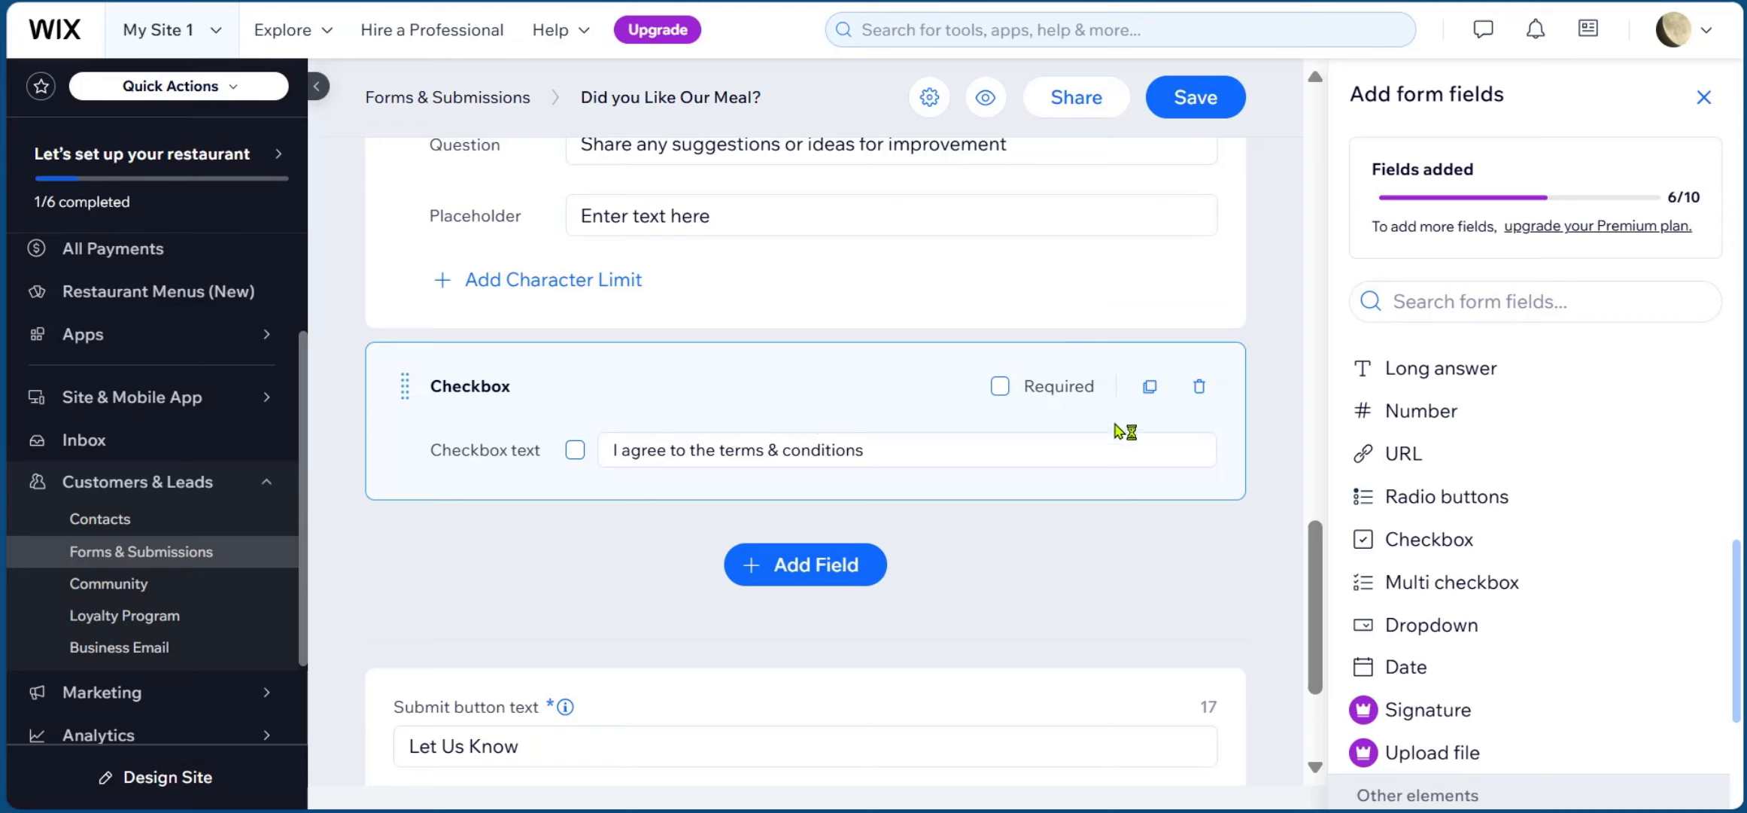
left_click(1199, 386)
scroll(1049, 404, "up", 5)
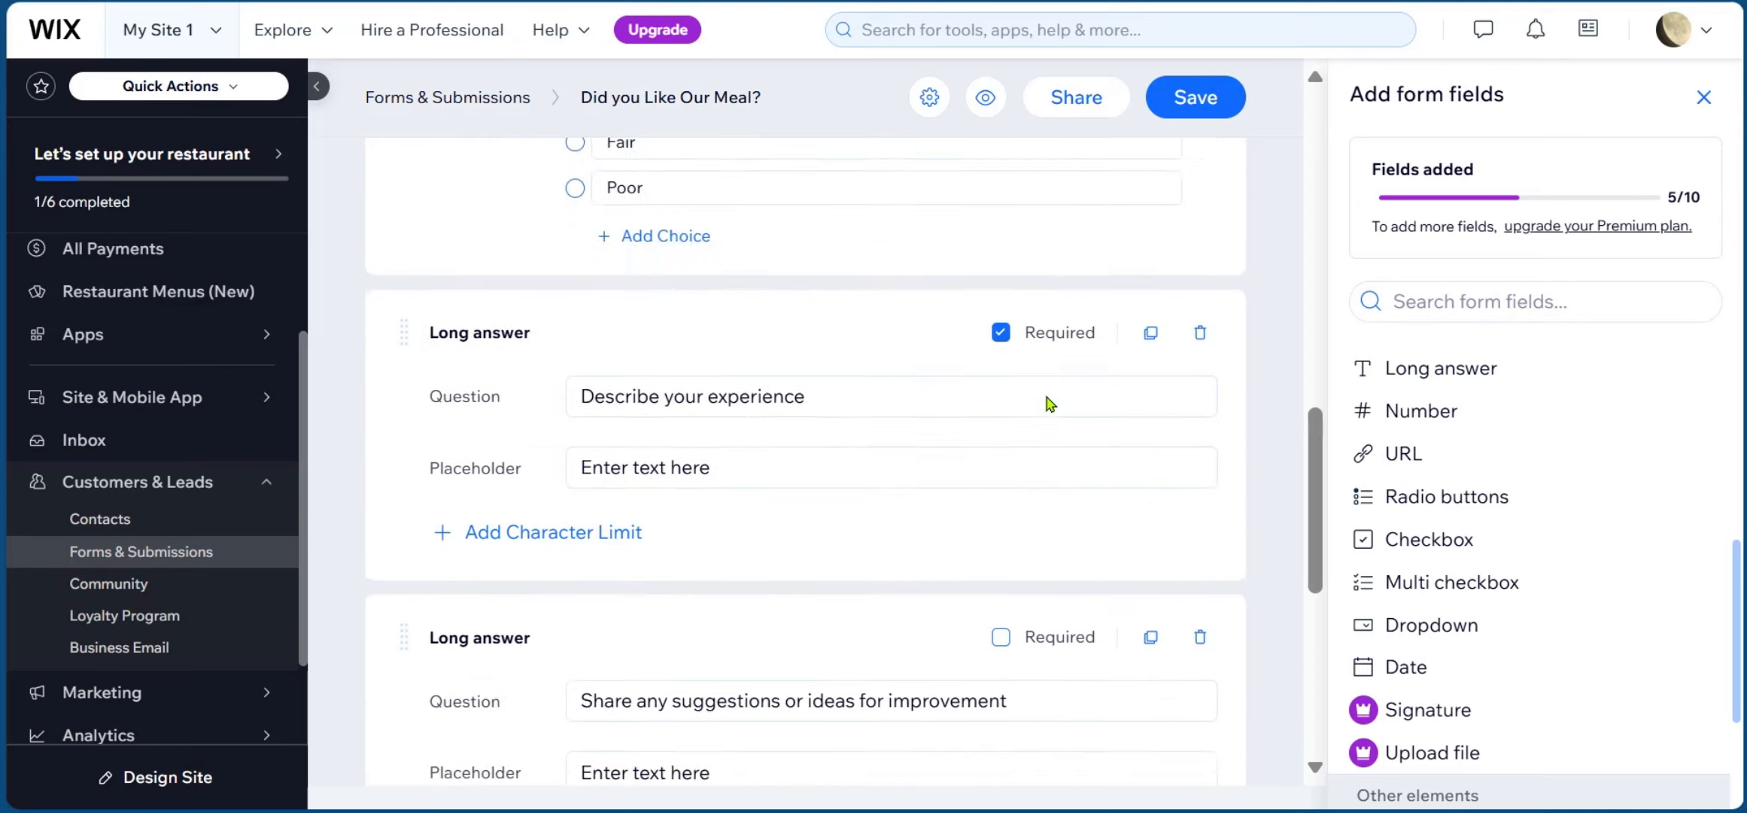
scroll(1050, 404, "up", 10)
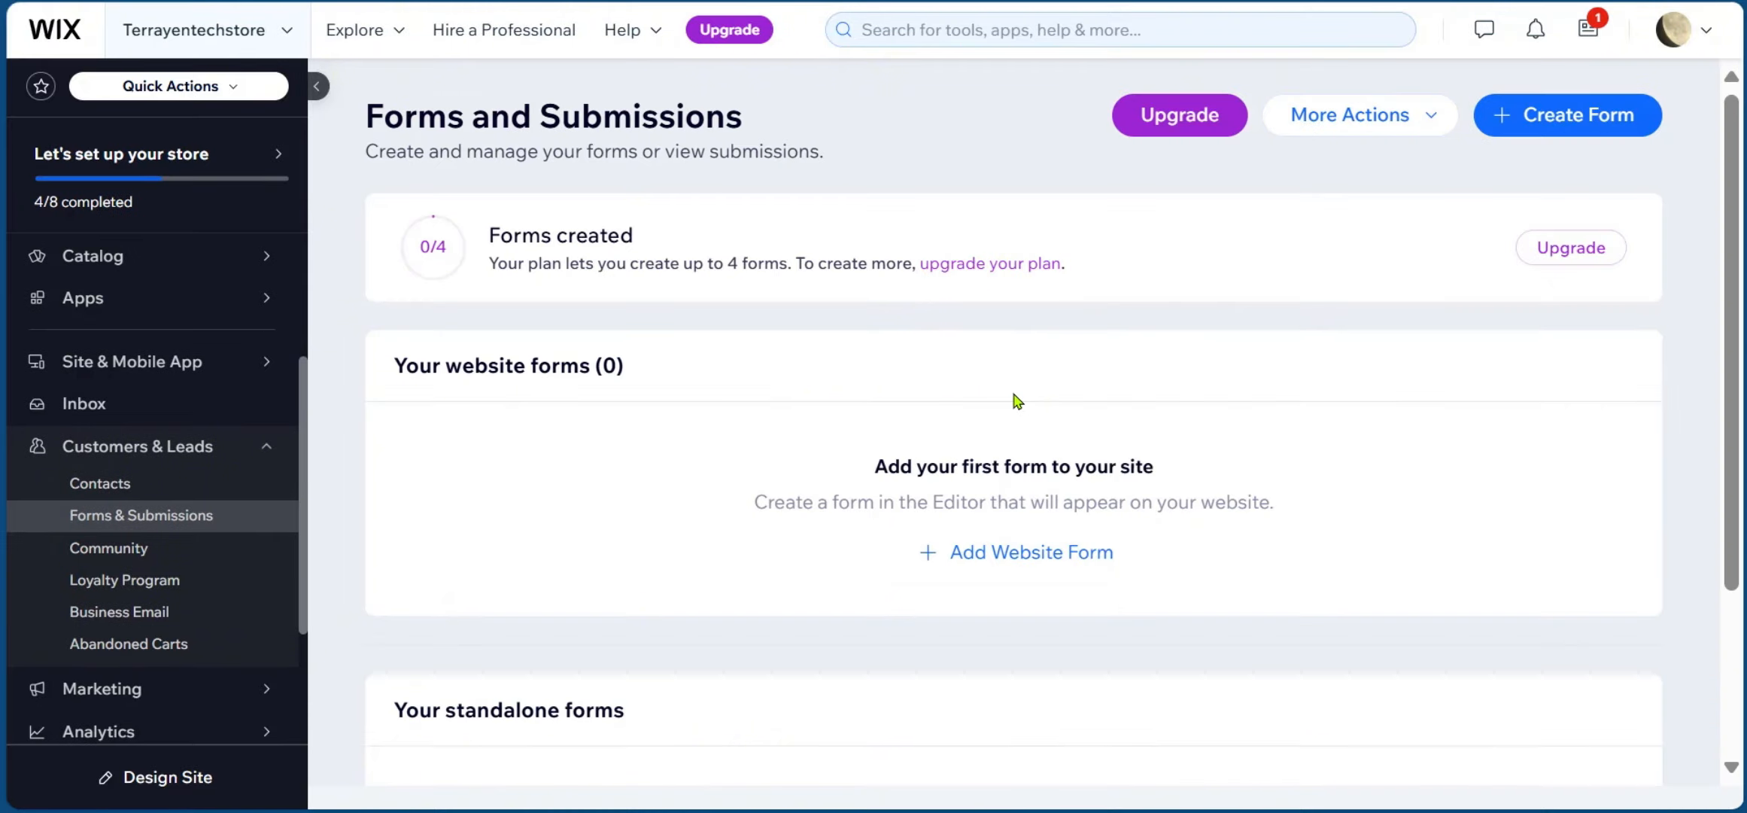
Start creating a form for the Terrayentechstore site and open the About page in the site editor.
scroll(1013, 401, "down", 3)
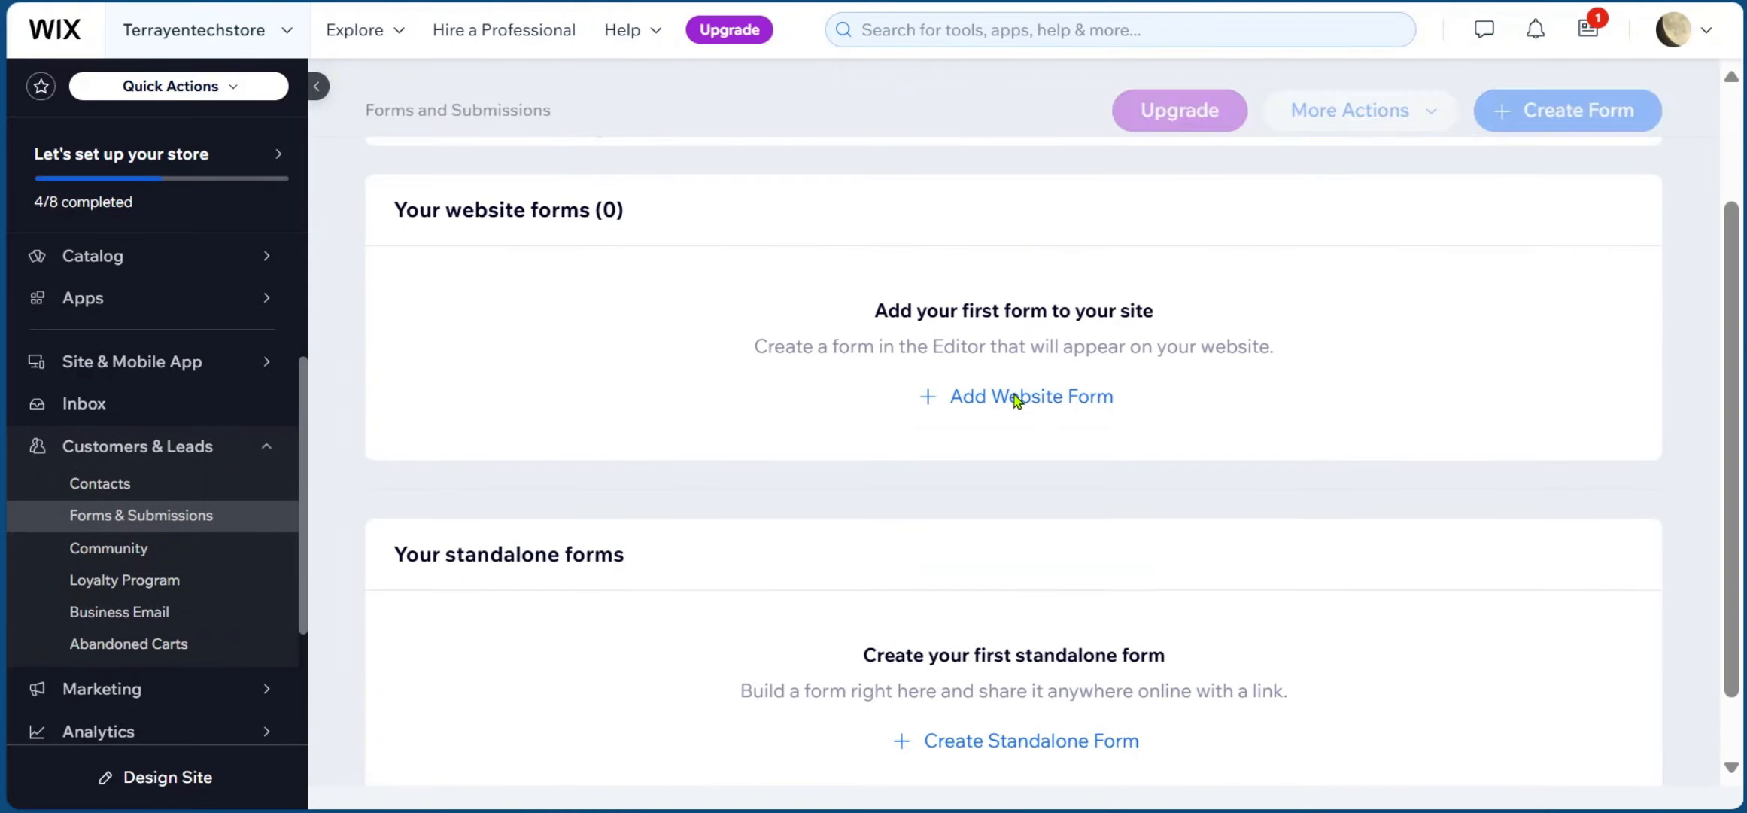
scroll(540, 512, "down", 2)
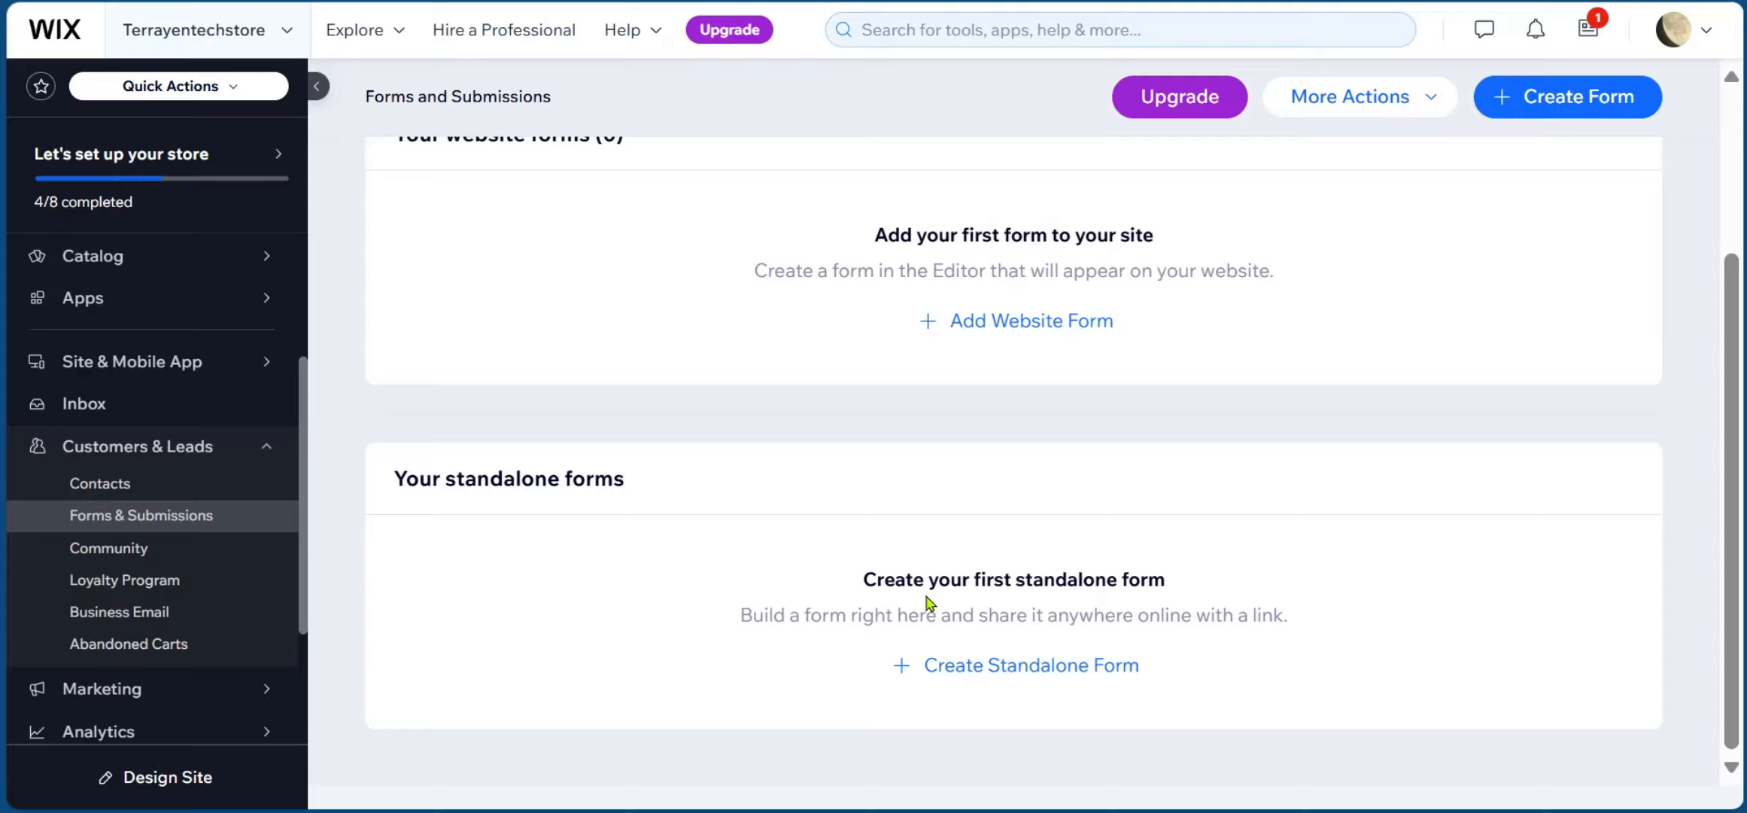
scroll(927, 602, "up", 3)
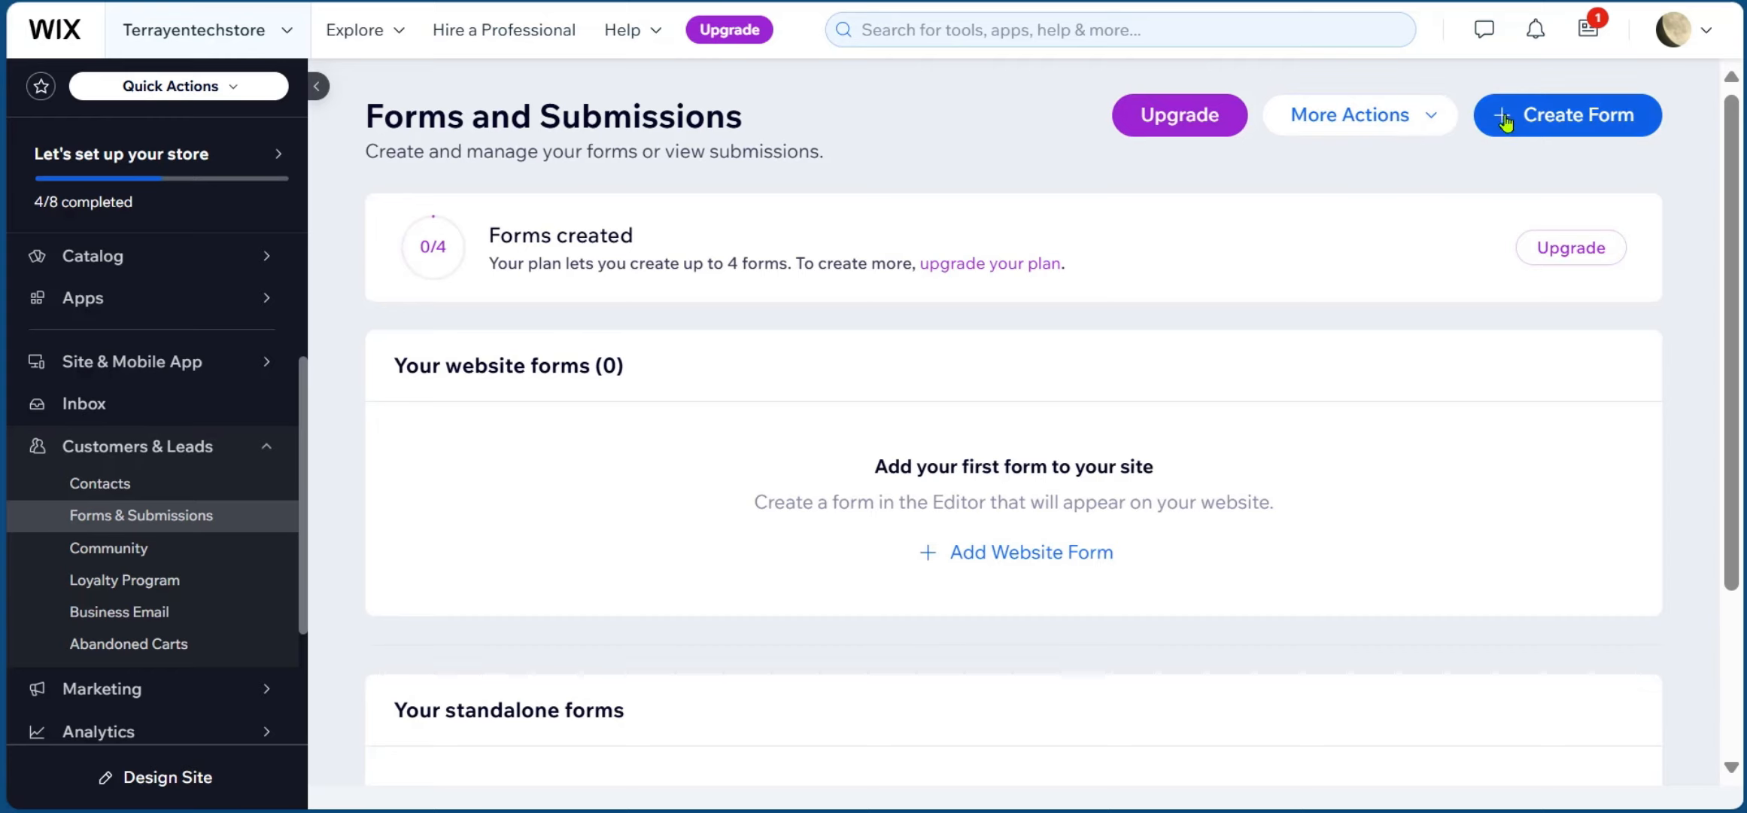
left_click(1532, 126)
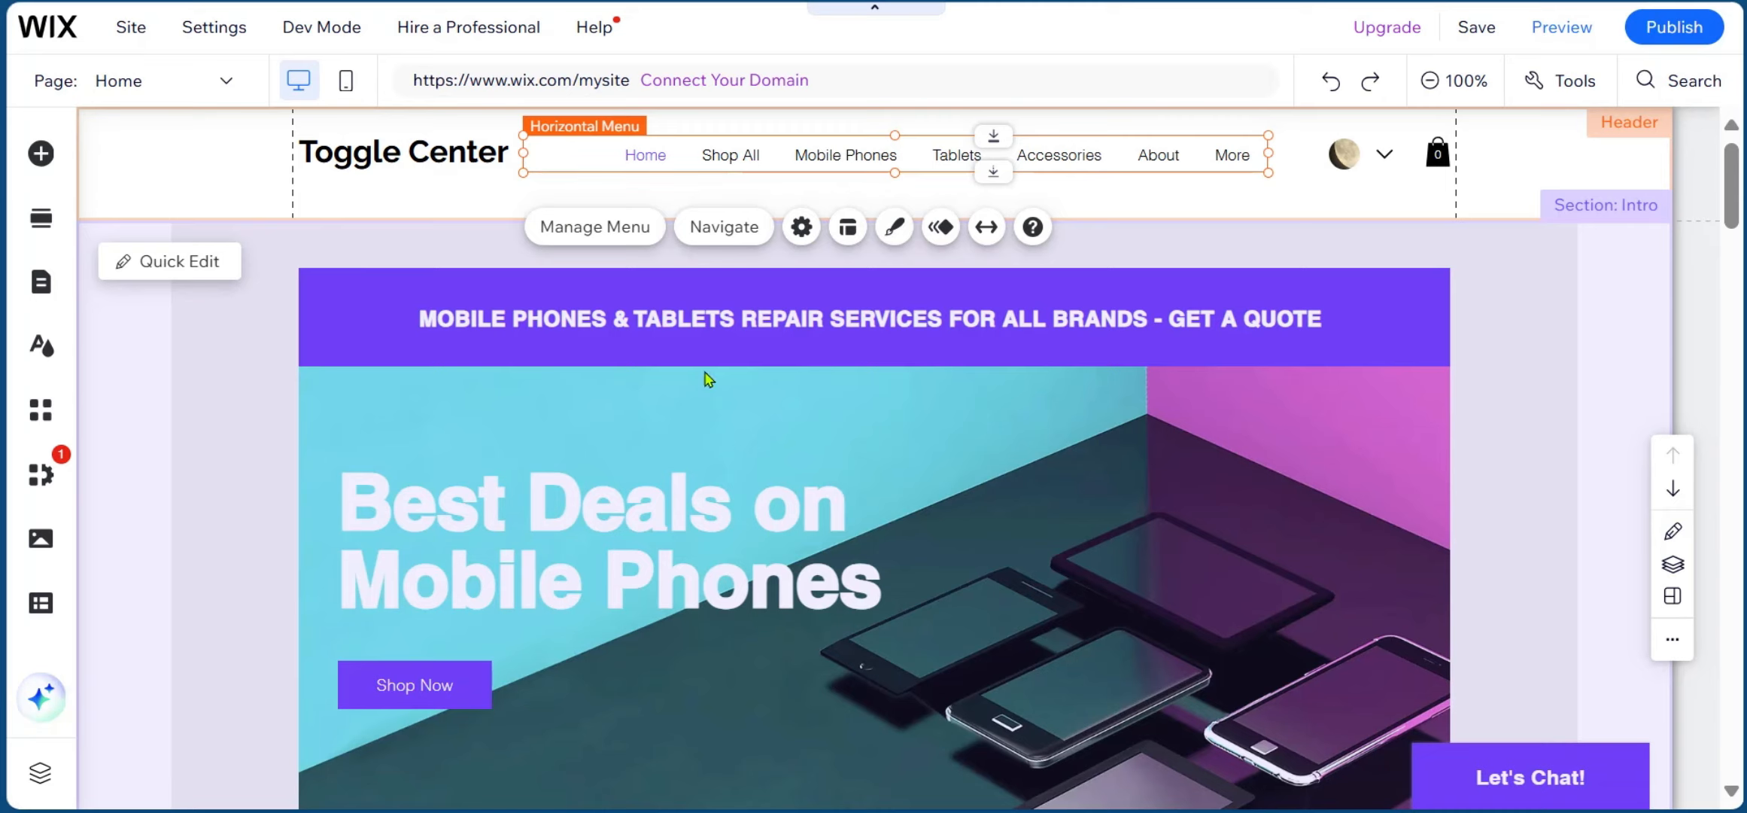
left_click(715, 234)
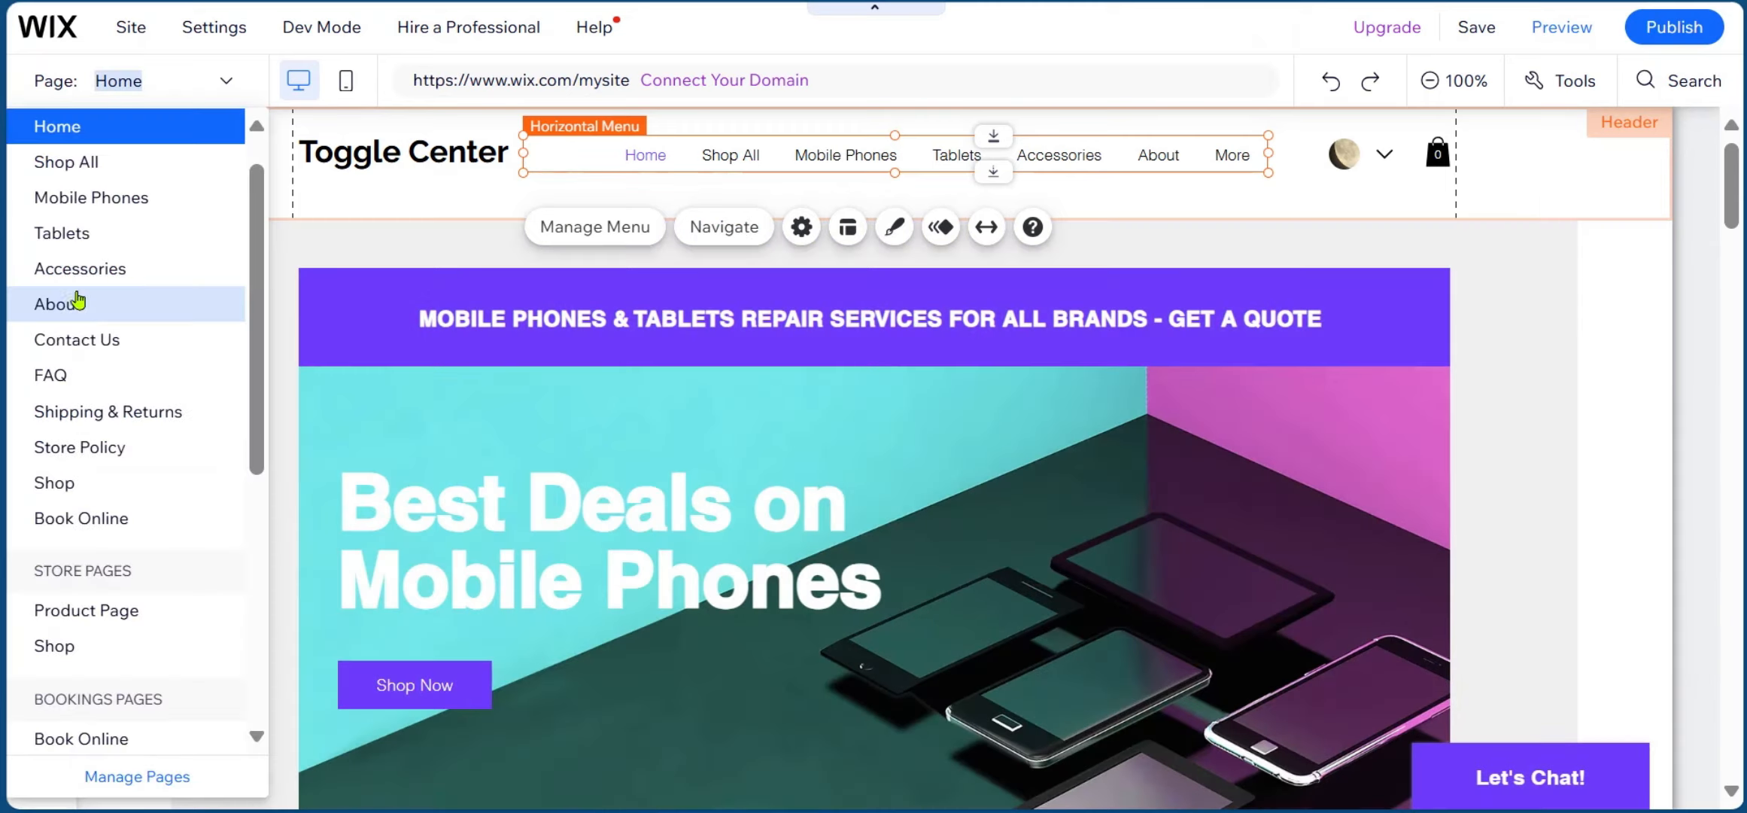
left_click(79, 297)
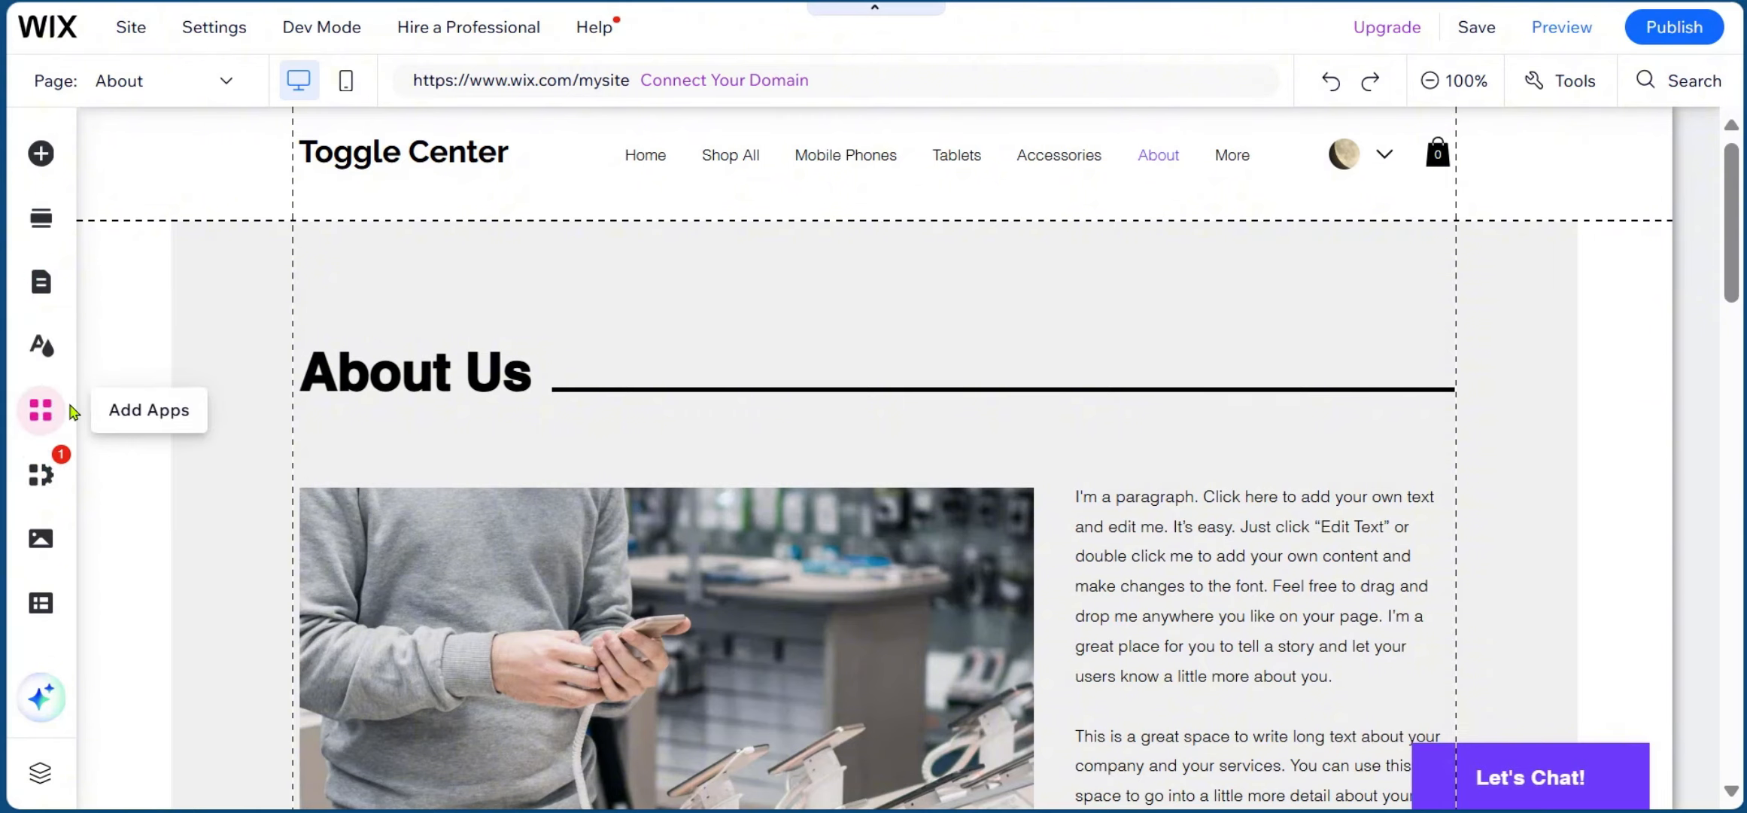
Open the Wix App Market from the About page and search it for "forms".
left_click(43, 413)
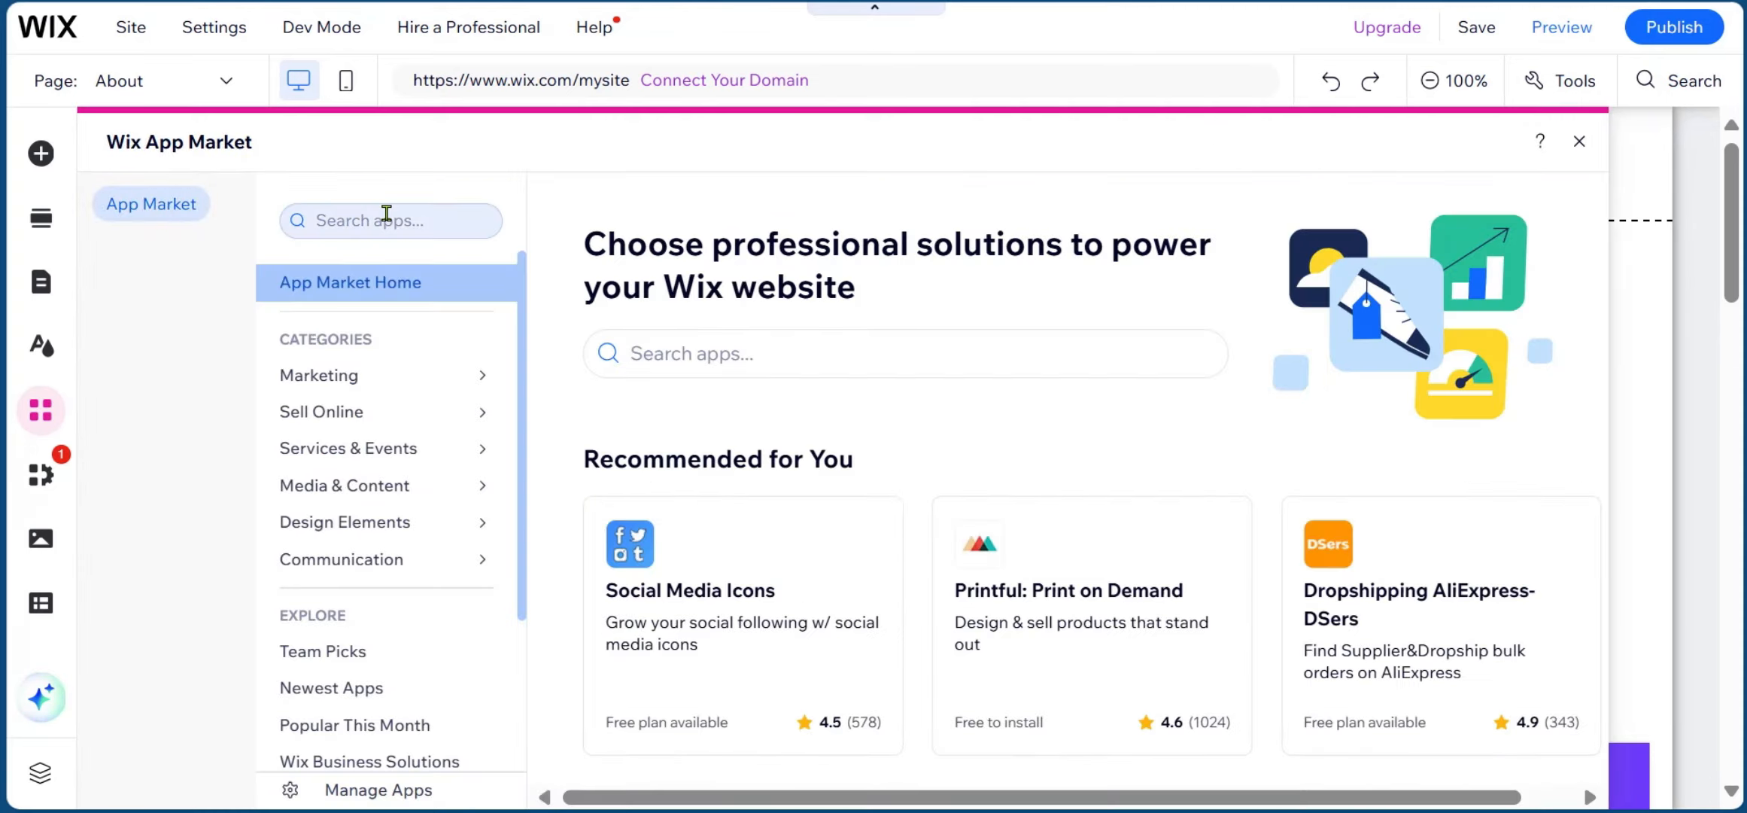
left_click(600, 349)
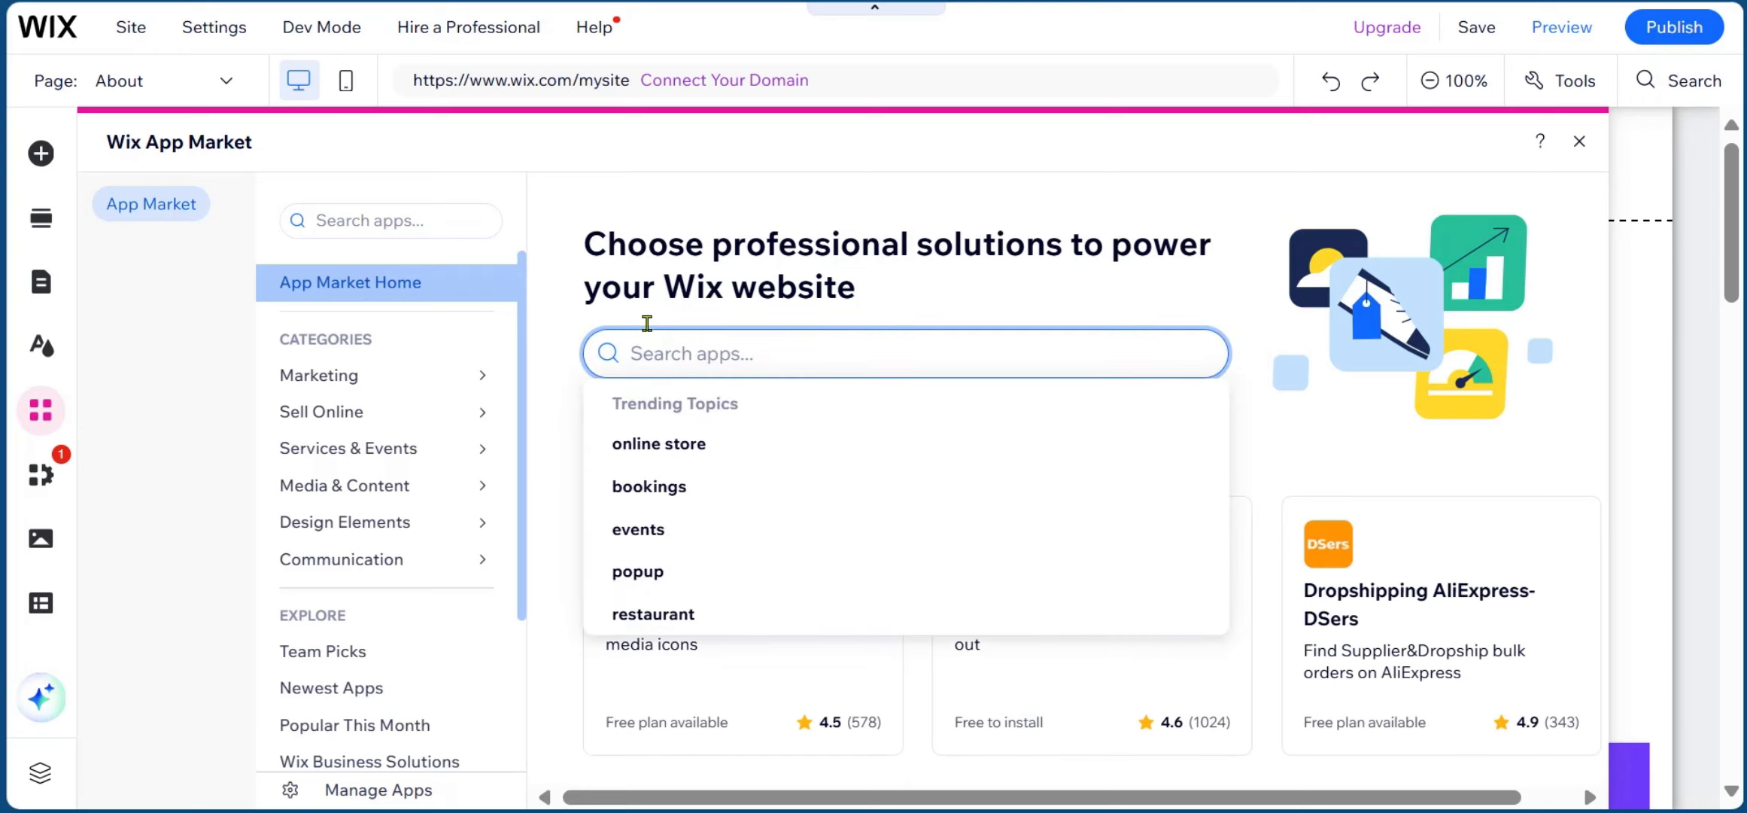
type("forms")
key("Return")
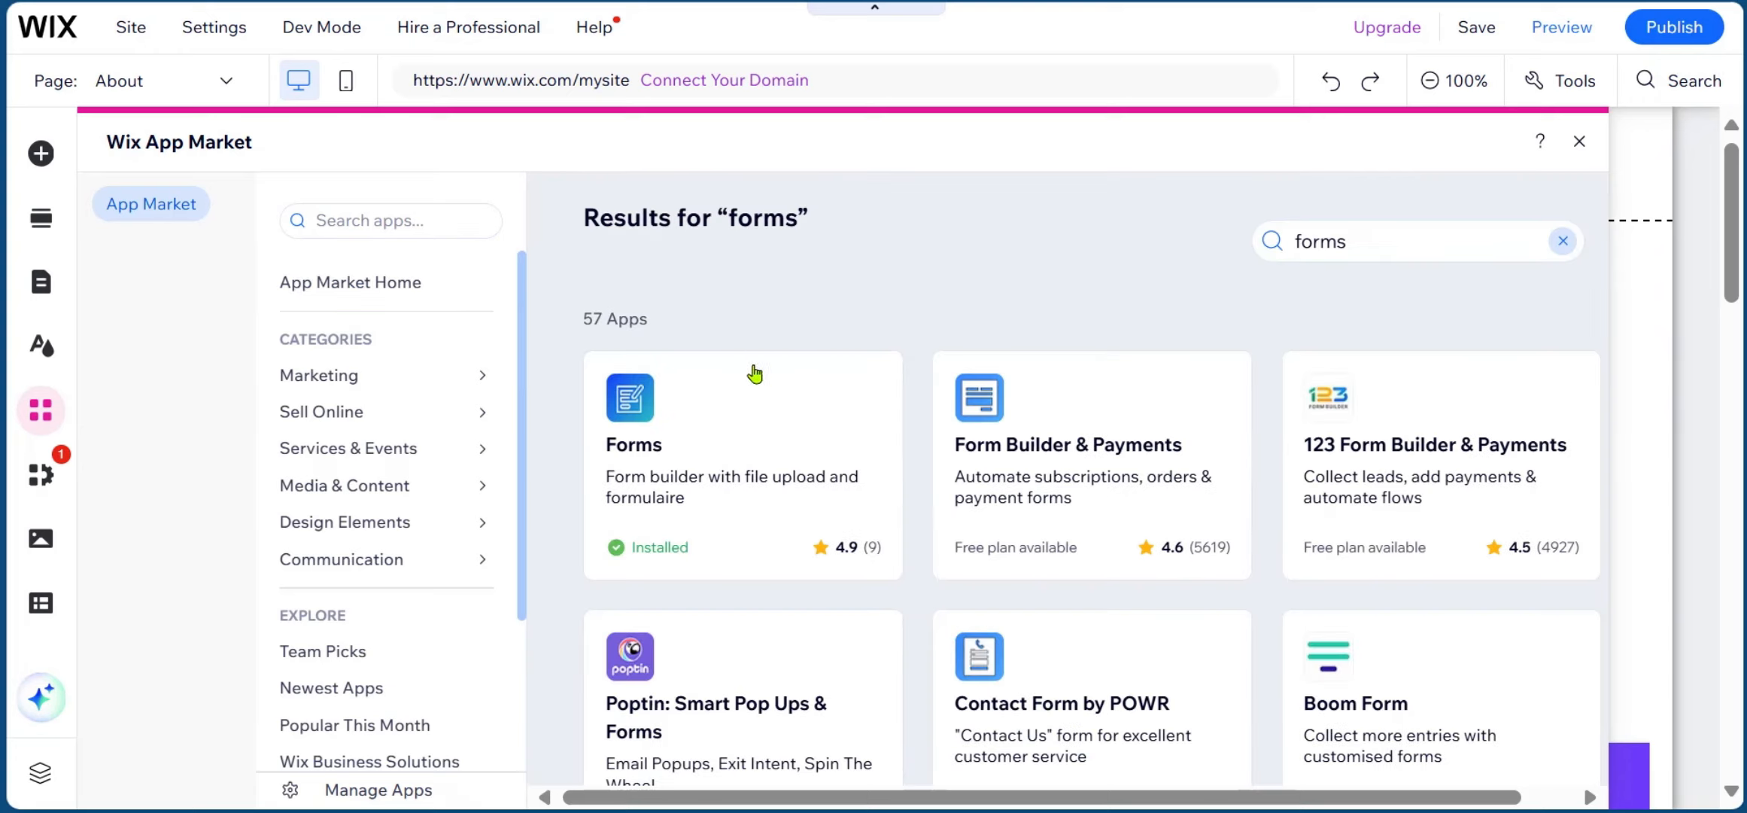
Add the Form Builder & Payments app by POWR to the site and agree to its permissions.
scroll(999, 225, "down", 2)
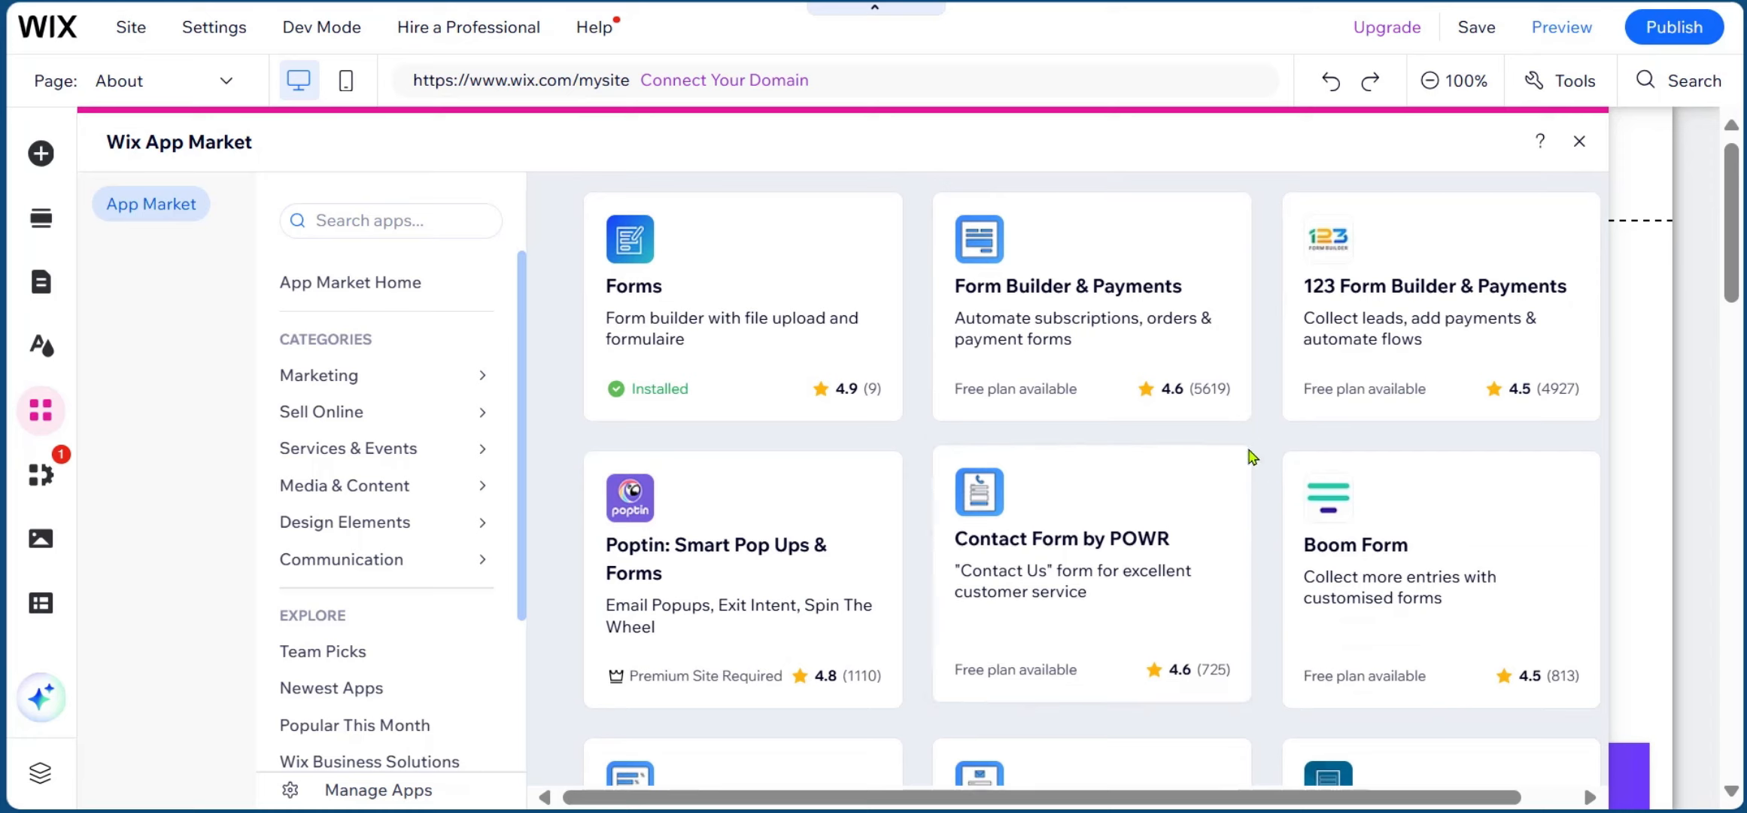
scroll(1272, 472, "down", 2)
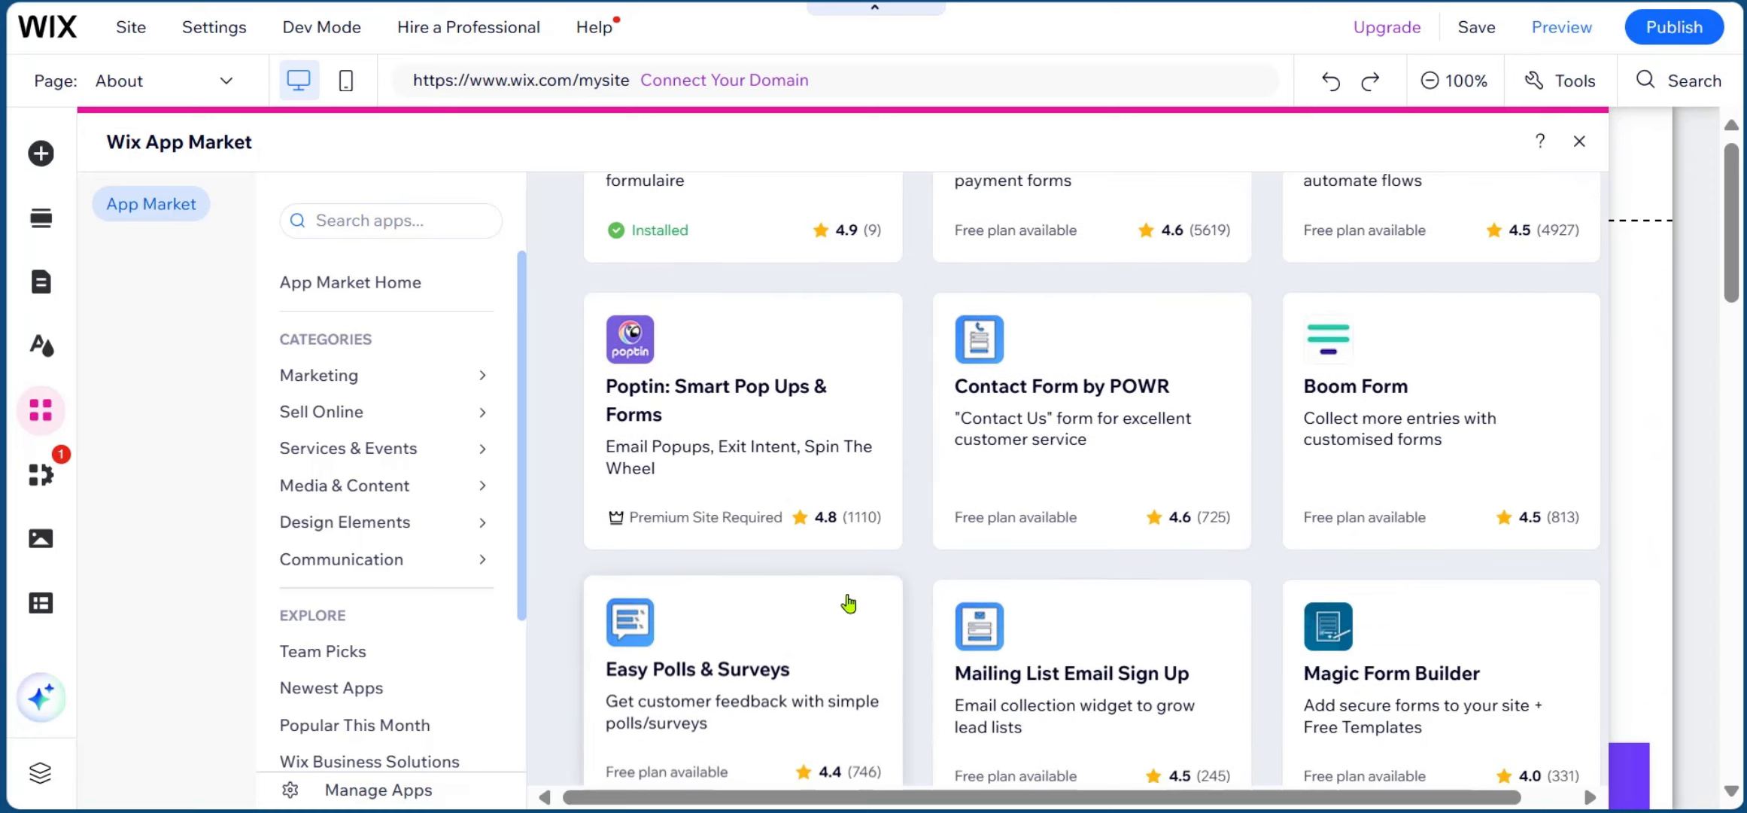
scroll(918, 560, "up", 4)
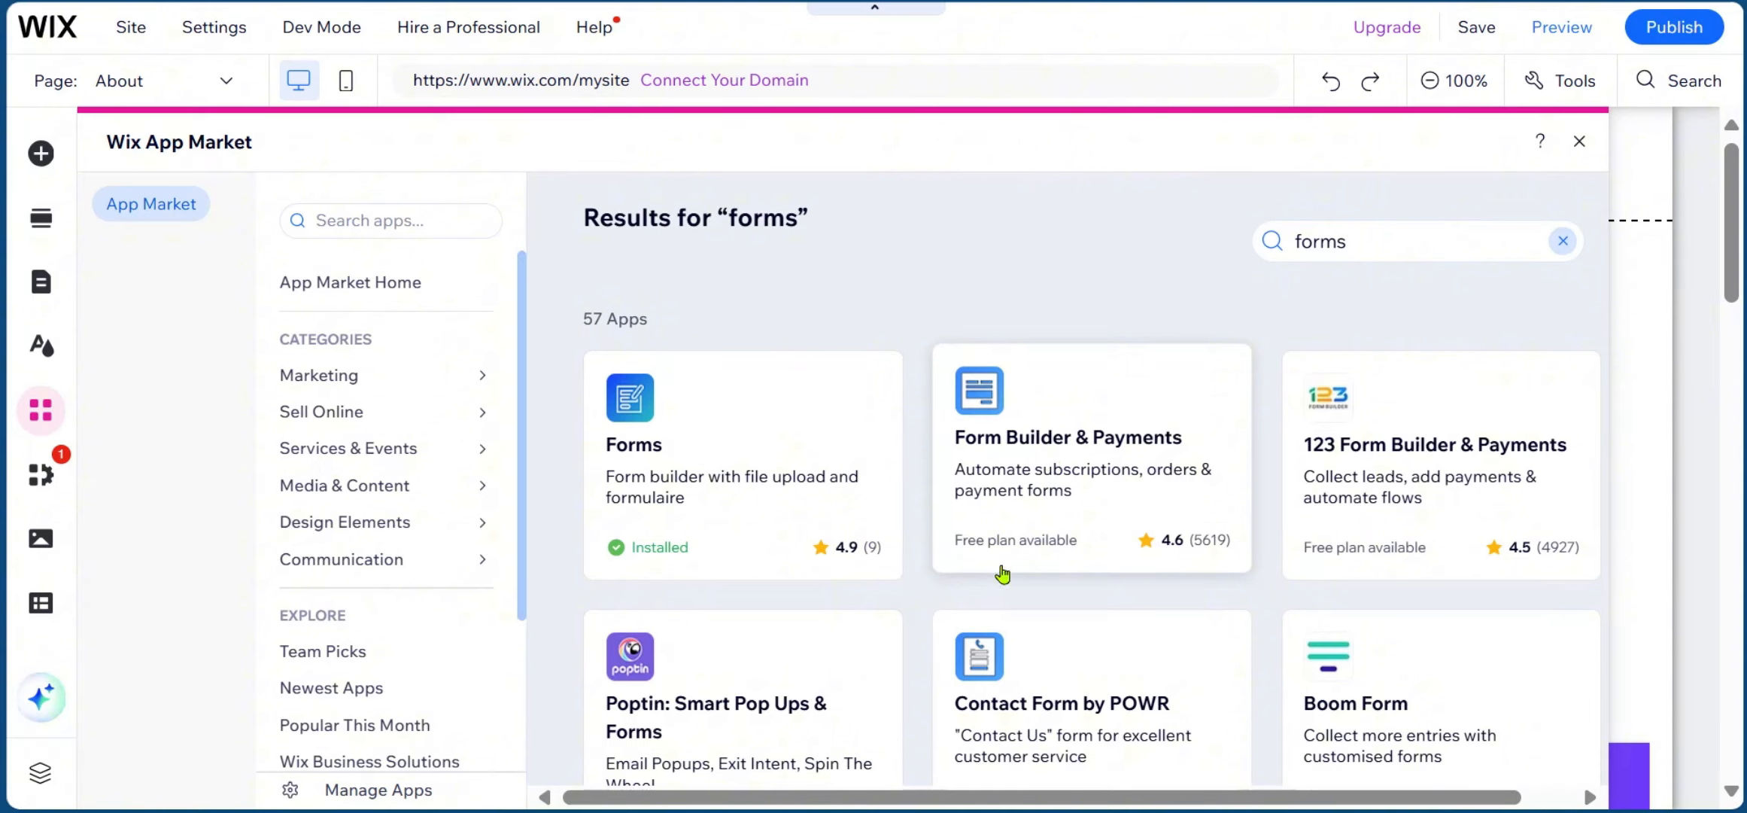
left_click(994, 482)
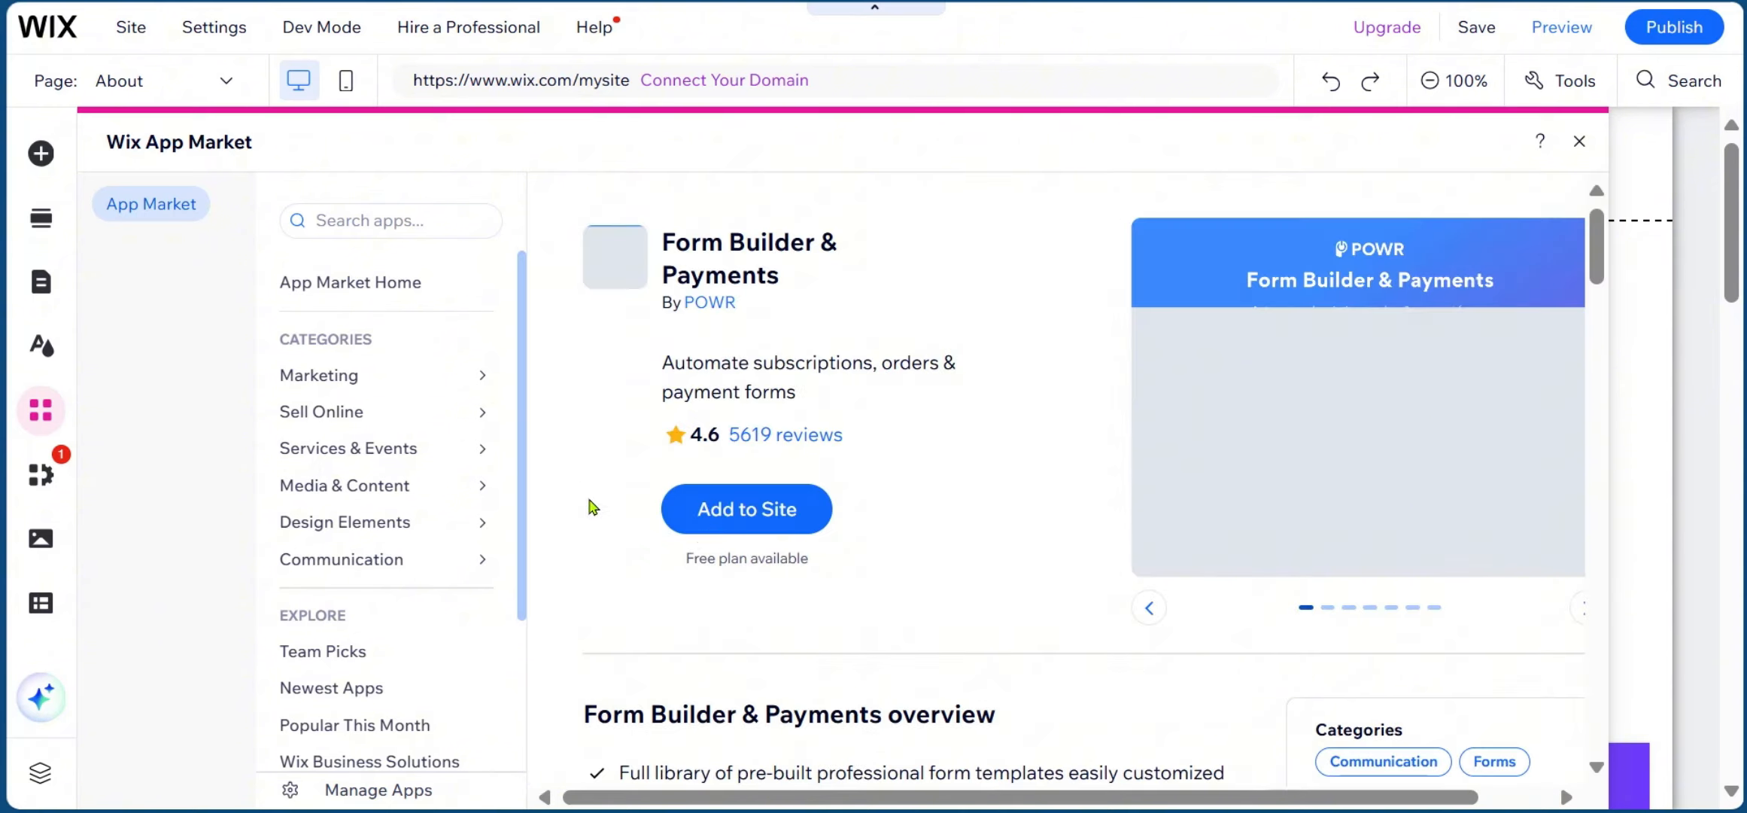
left_click(711, 511)
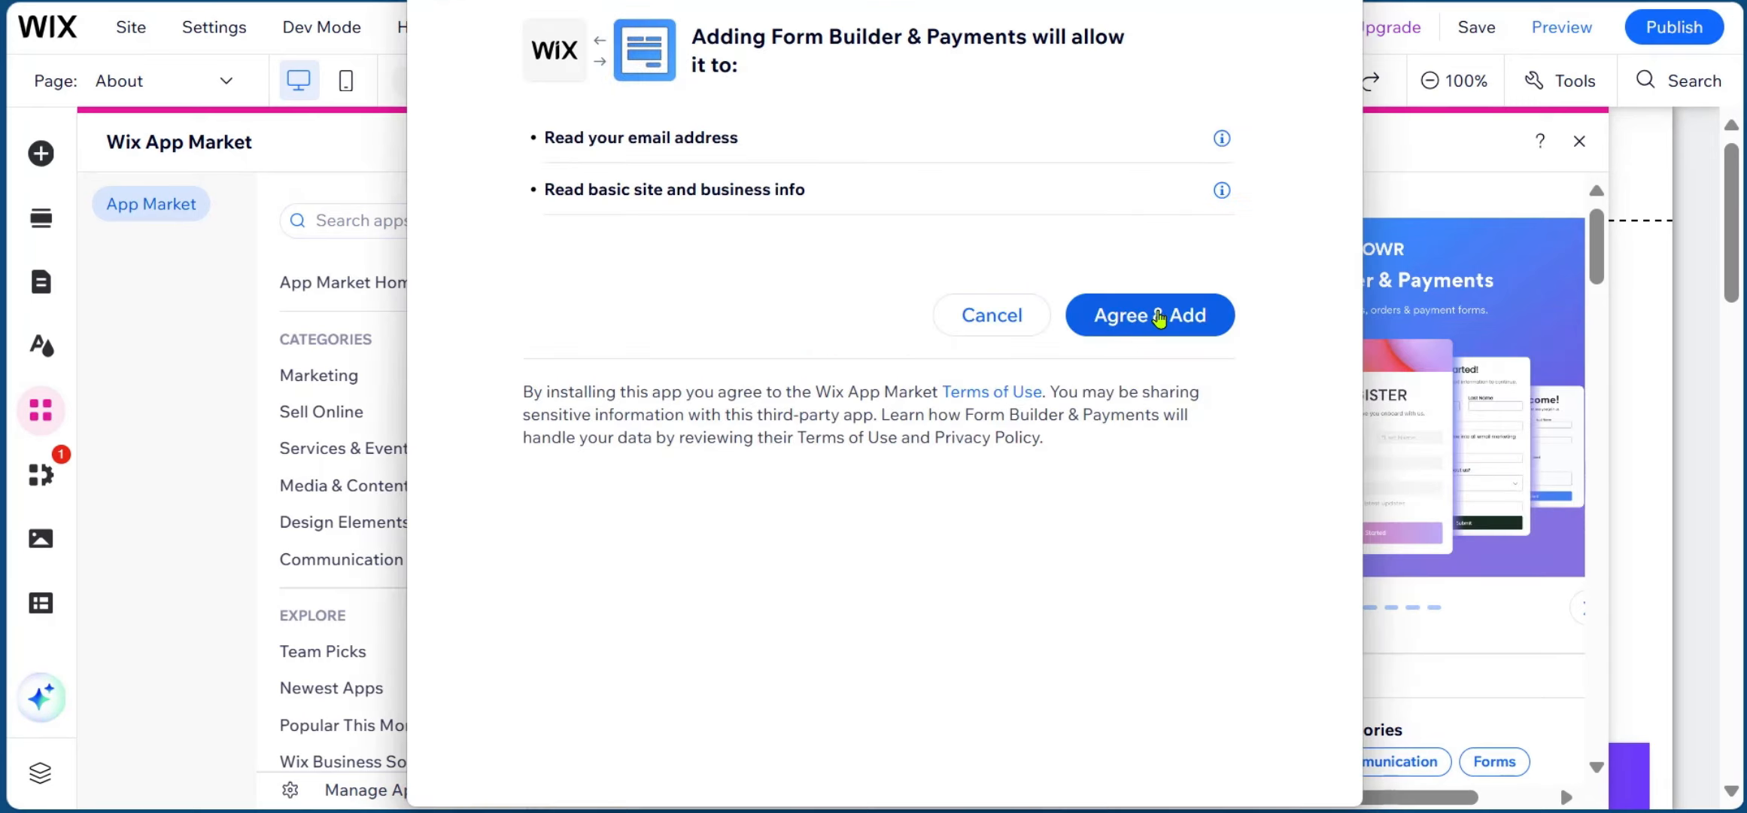
left_click(1158, 317)
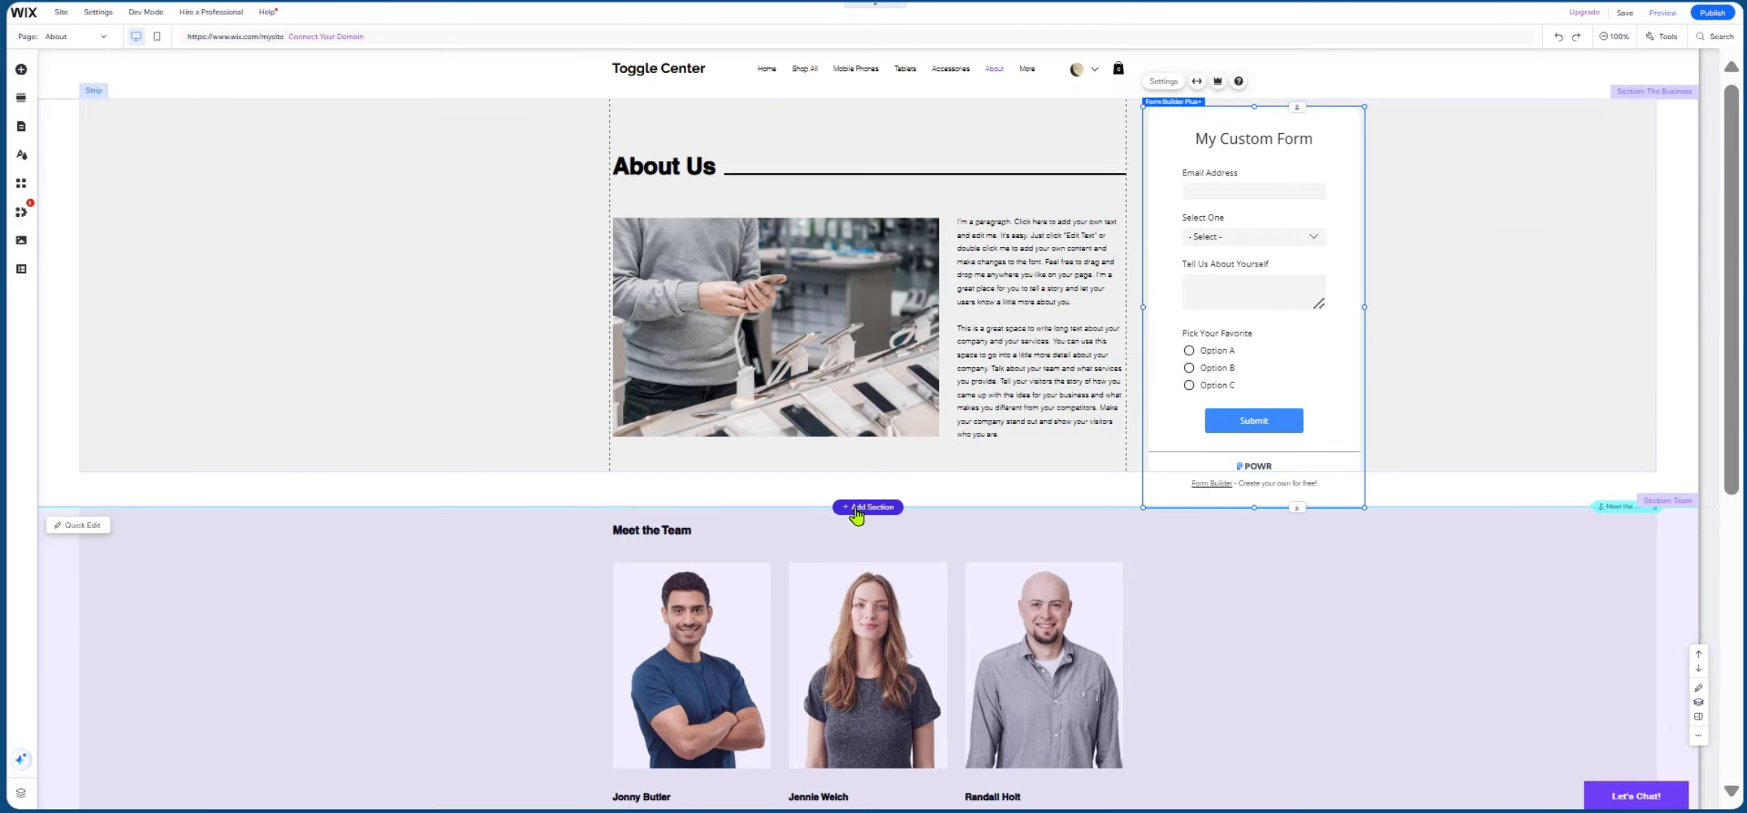
Add a blank section above Meet the Team on the About page and move the custom form into its middle.
left_click(856, 507)
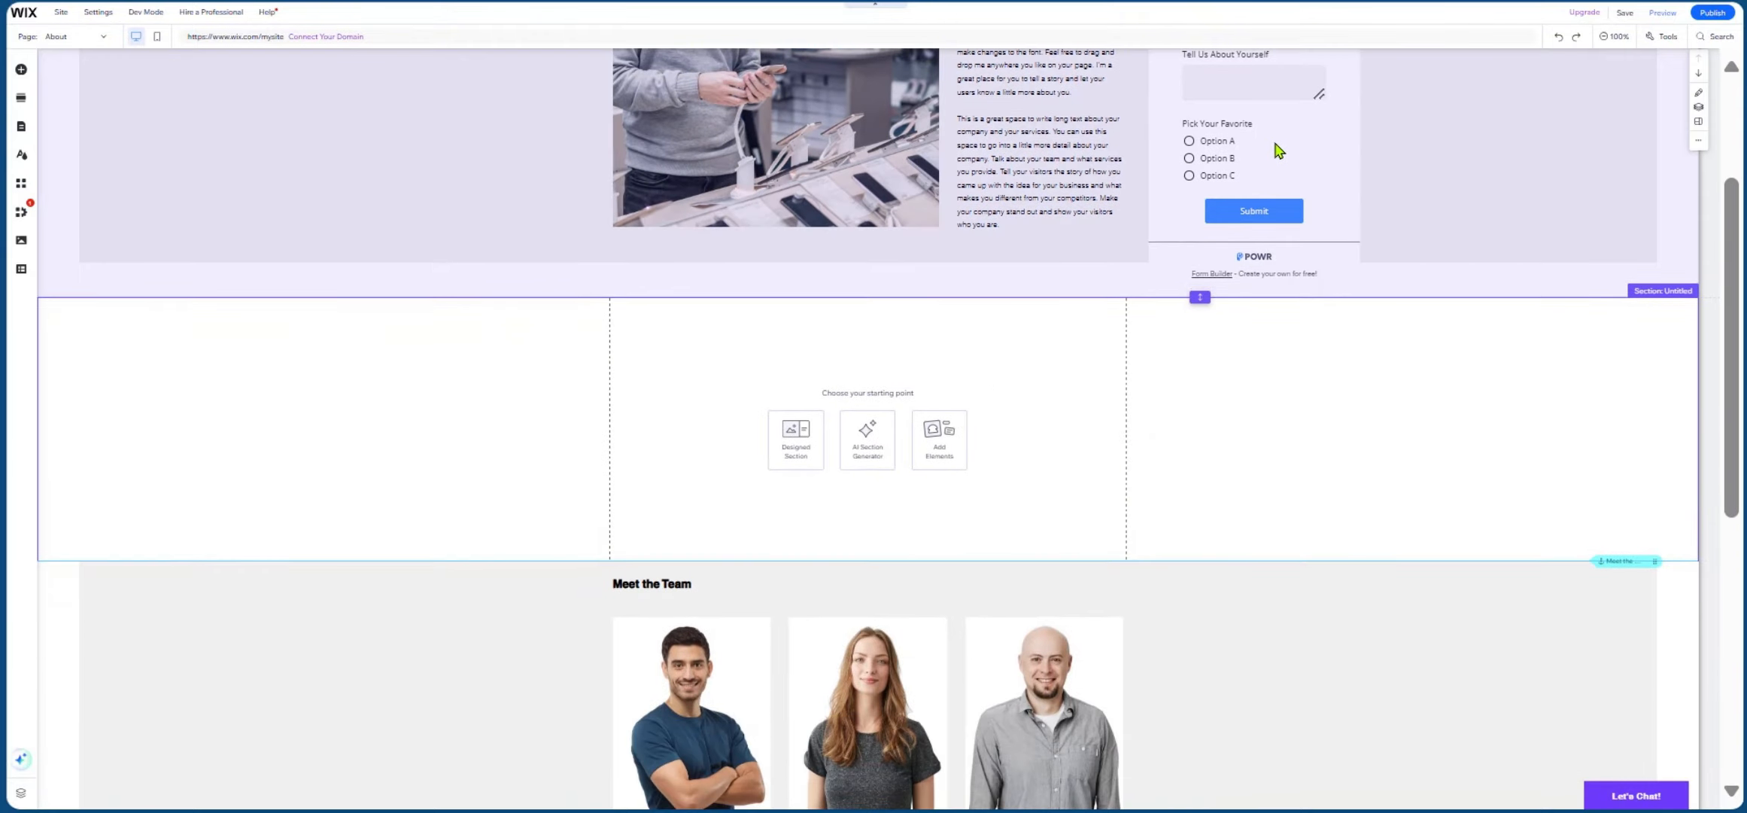
left_click_drag(1283, 162, 950, 437)
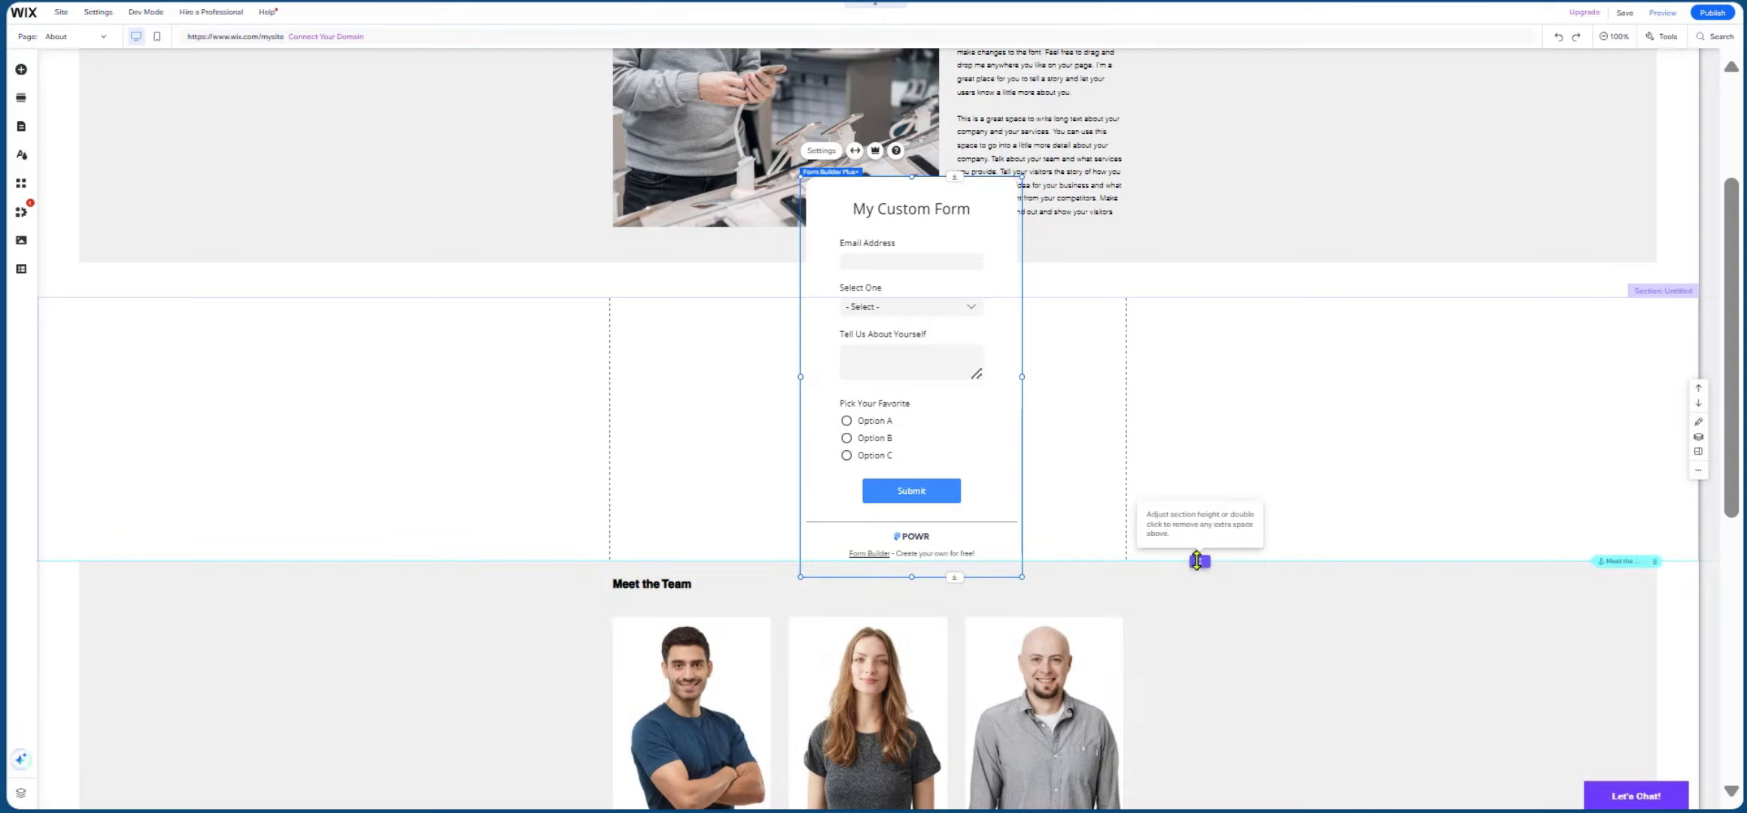
Extend the blank section above Meet the Team downward and centre the custom form inside it.
left_click_drag(1200, 562, 1223, 802)
scroll(966, 249, "down", 2)
left_click_drag(963, 254, 923, 406)
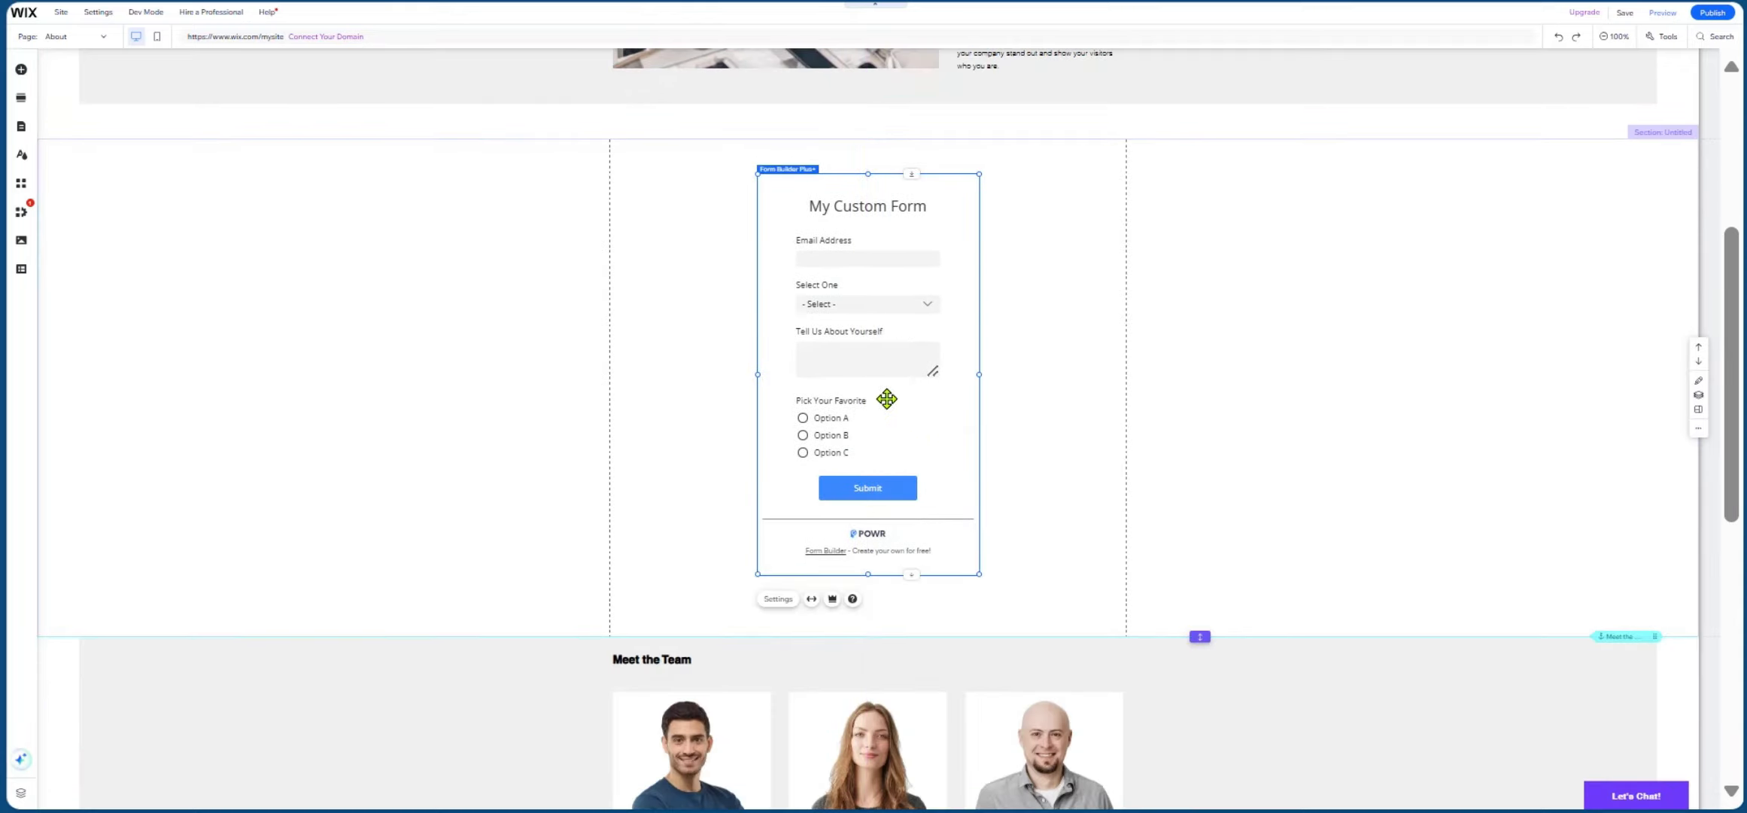
left_click(1198, 386)
Open the custom form's settings and go through the three-step welcome tour to reach its editing options.
key("ctrl+plus")
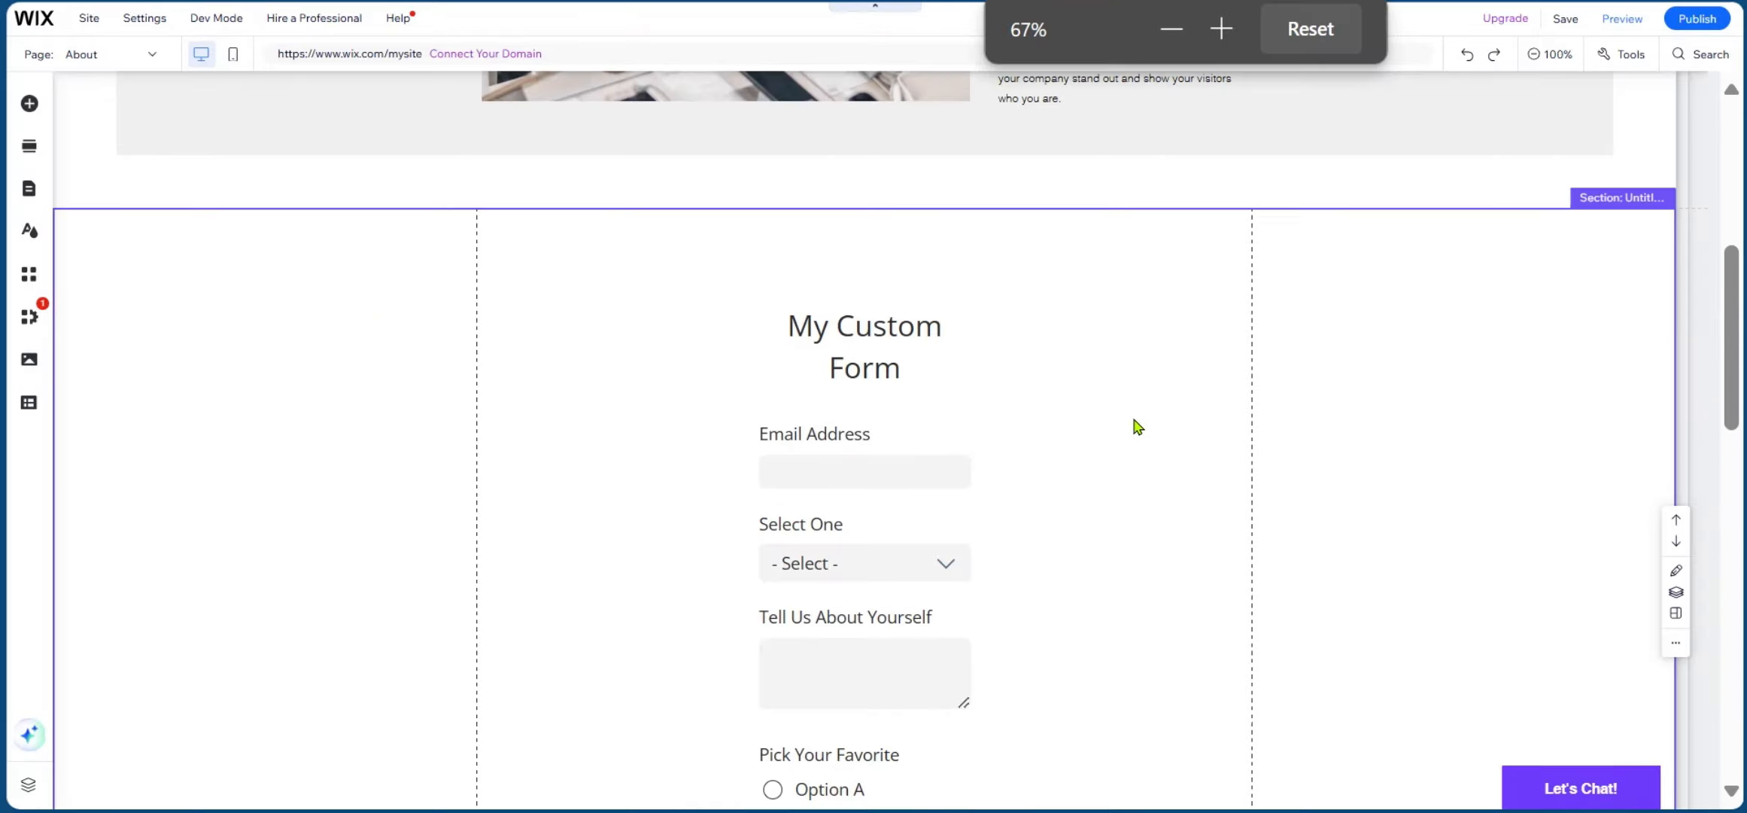
left_click(937, 493)
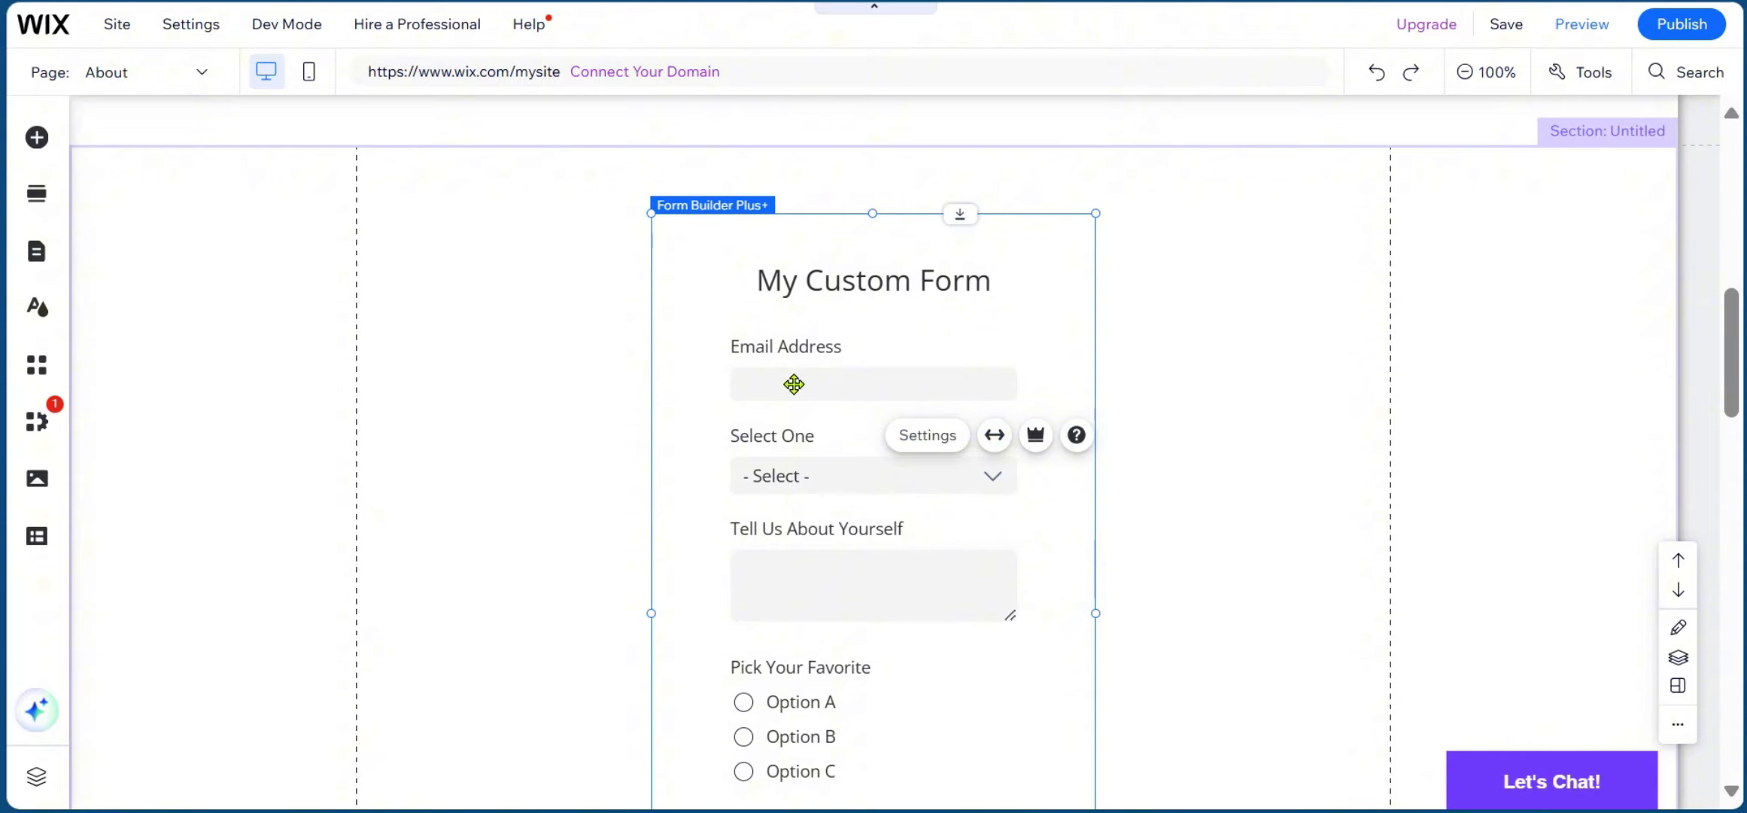
left_click(914, 444)
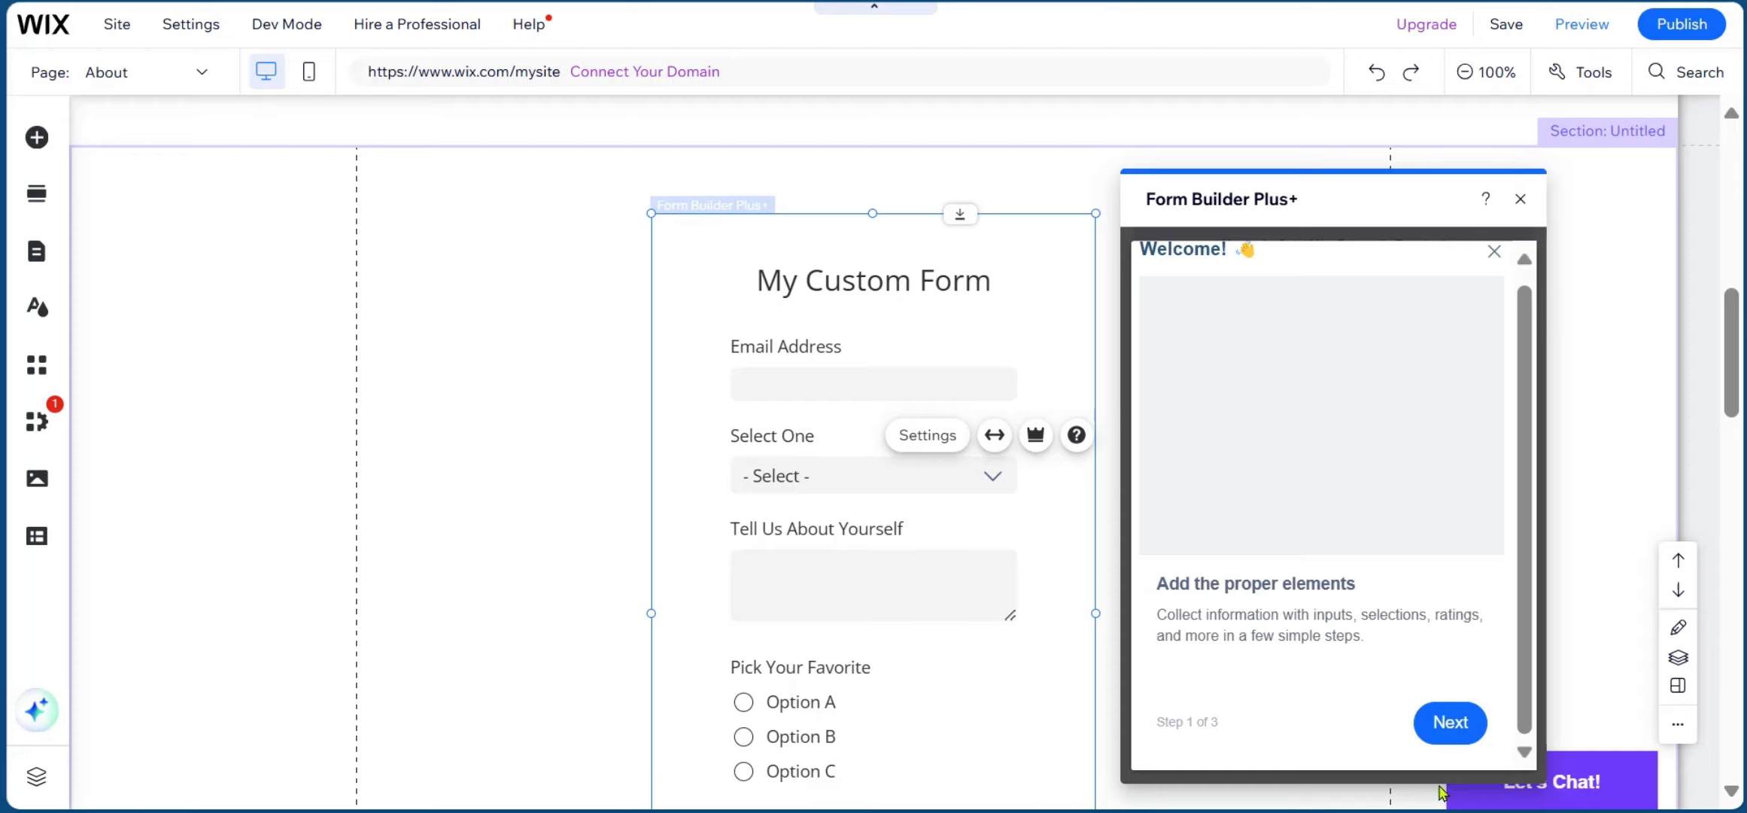
left_click(1467, 734)
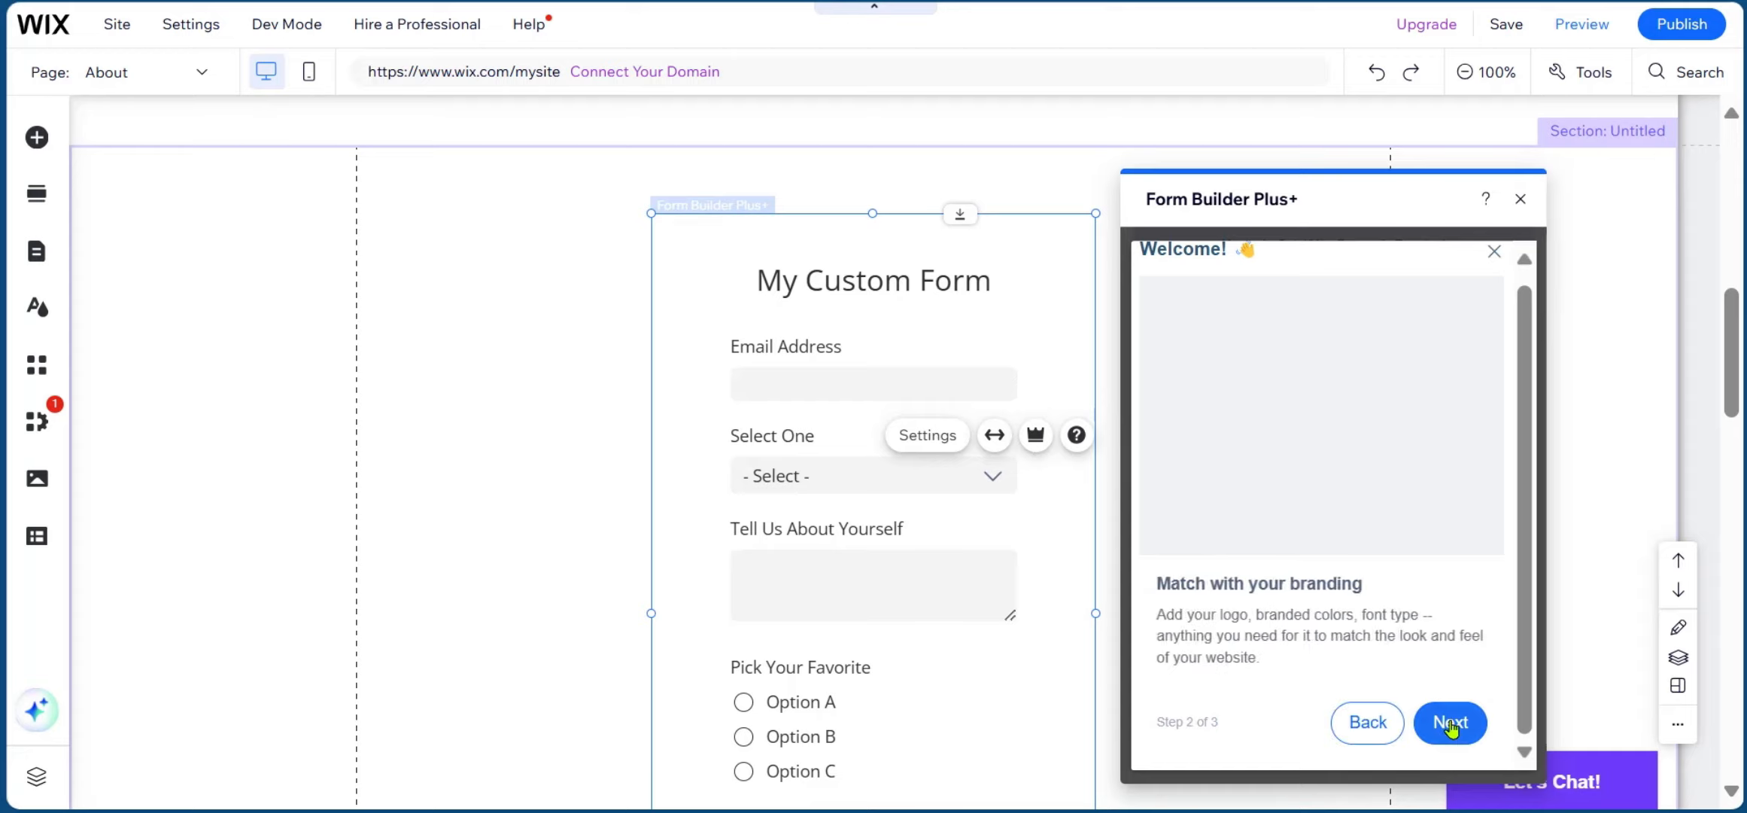
left_click(1460, 731)
left_click(1452, 723)
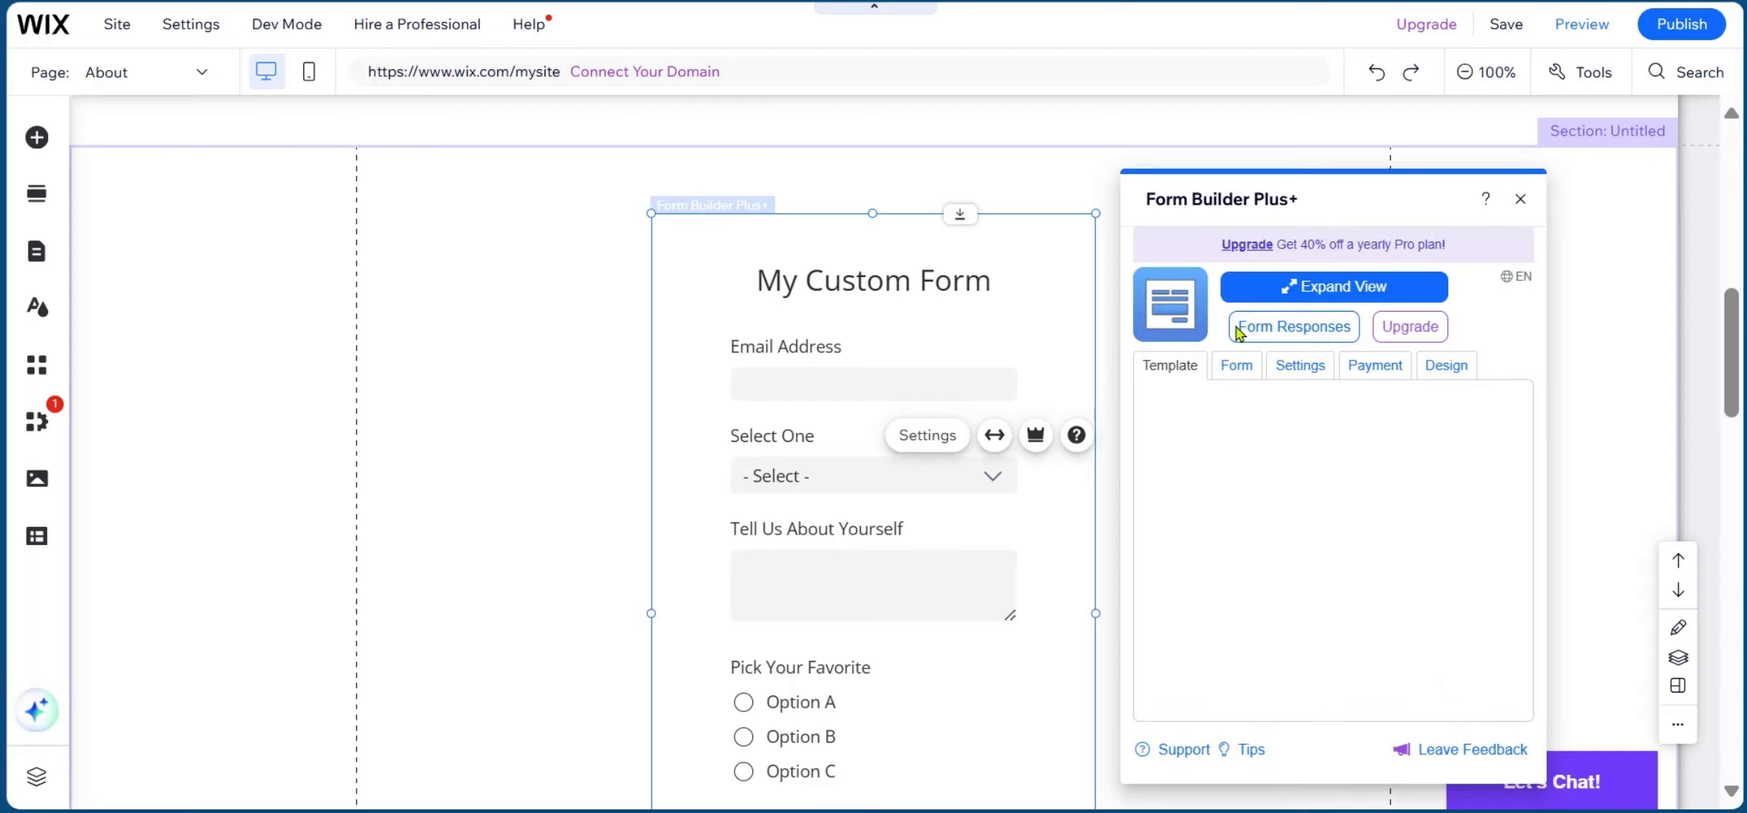
Change the custom form's title to "Let Us Know!".
left_click(1238, 367)
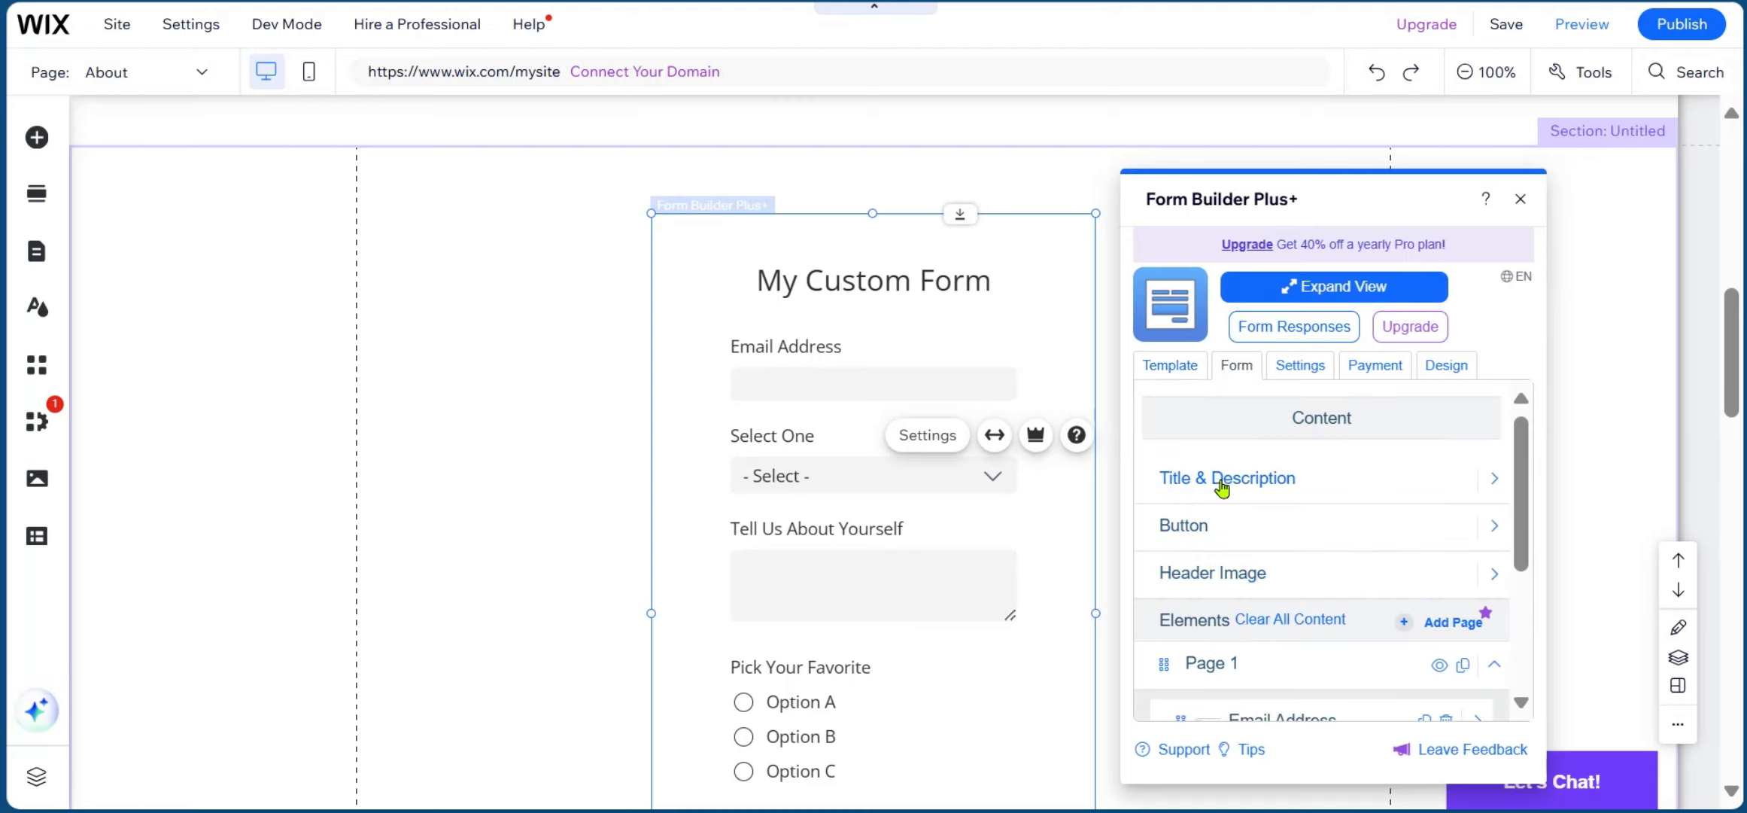
left_click(1246, 479)
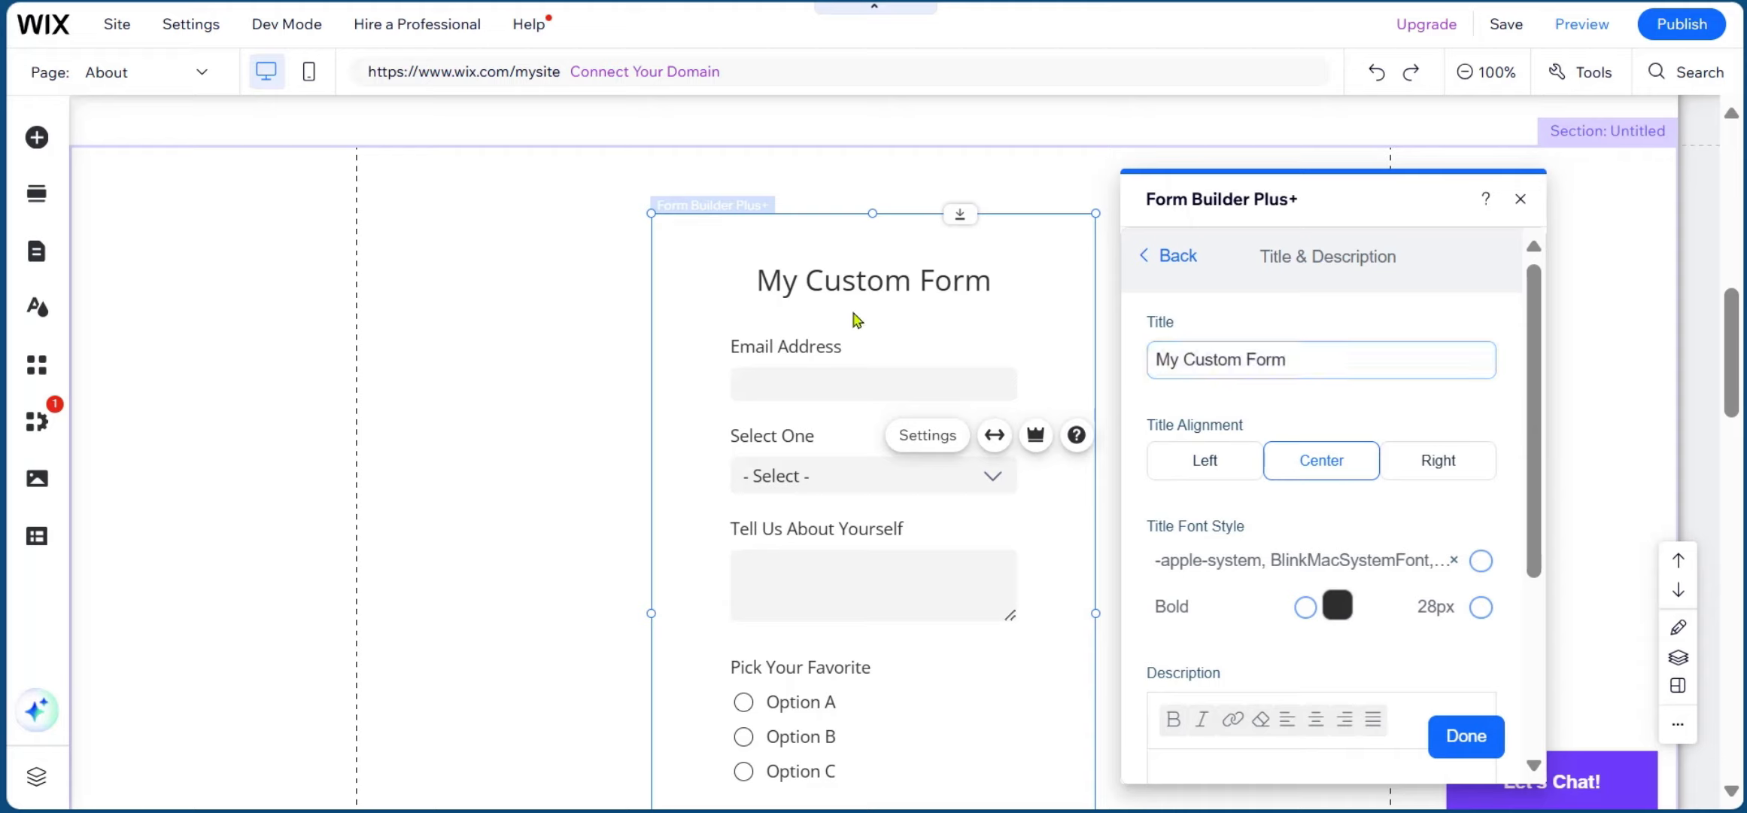
left_click(1332, 361)
left_click_drag(1322, 357, 1106, 361)
type("Let Us Know!")
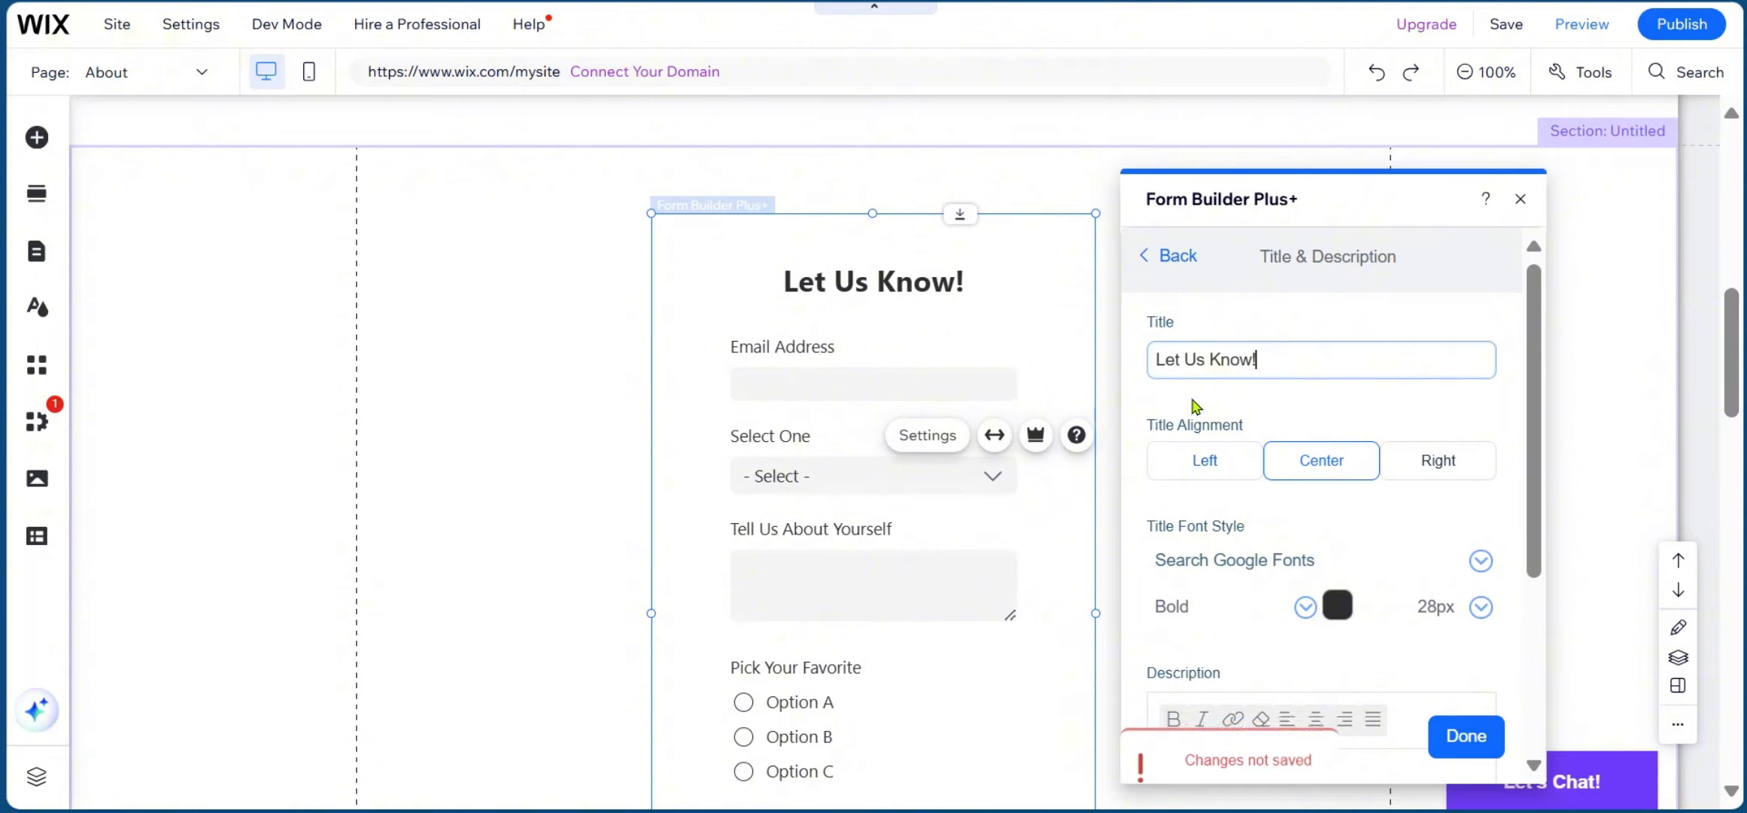
Try the right and left alignments for the form title and return it to centre.
left_click(1420, 461)
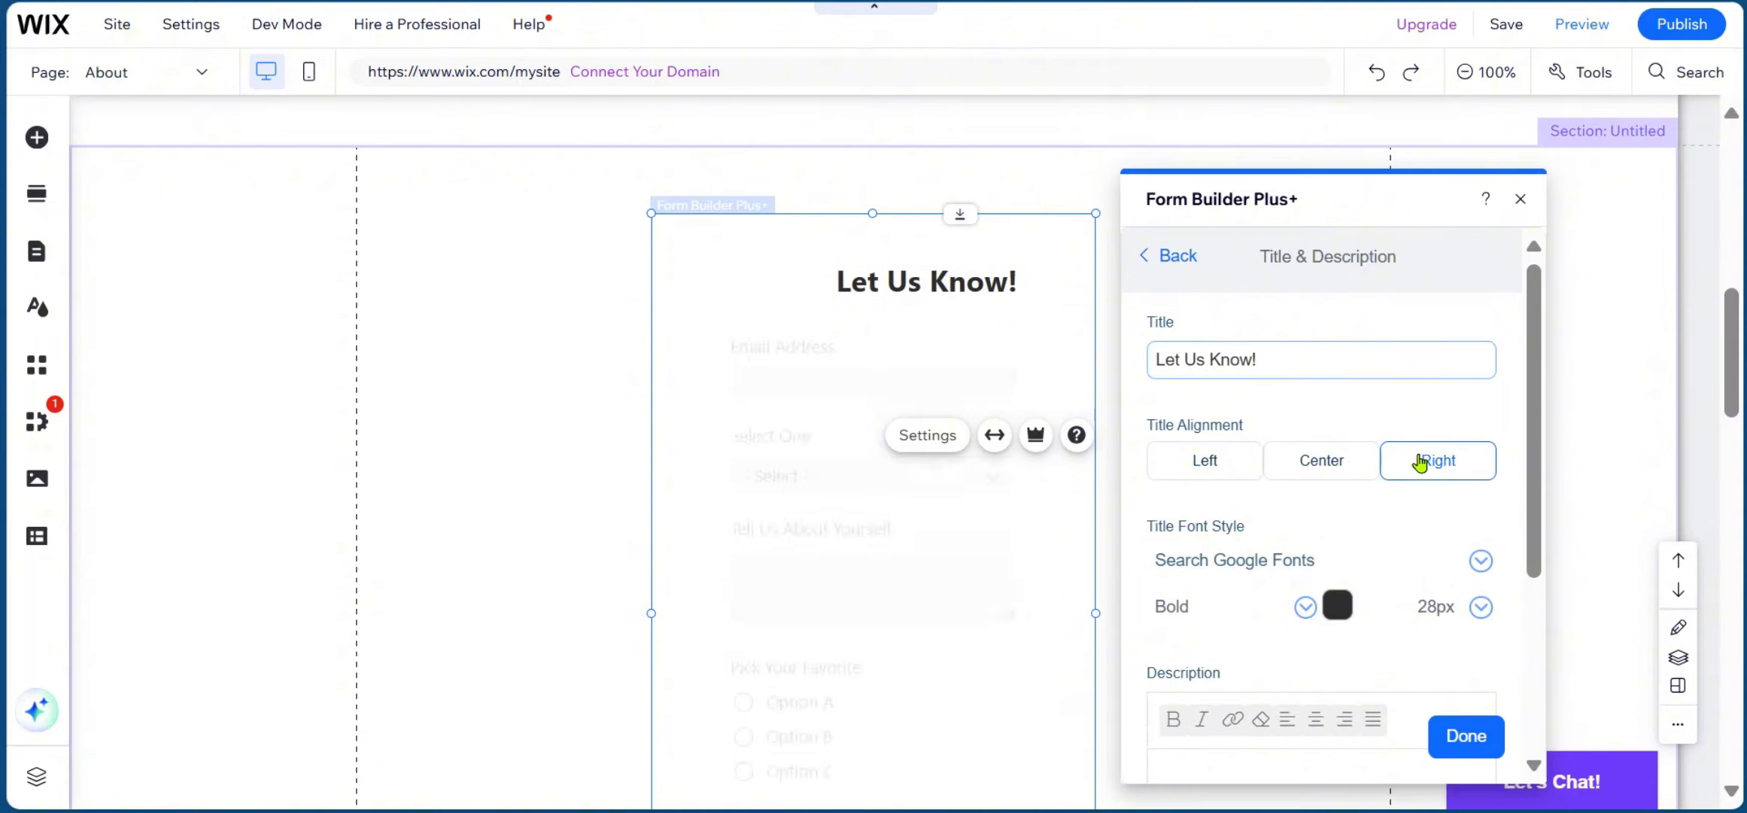
left_click(1209, 470)
left_click(1317, 463)
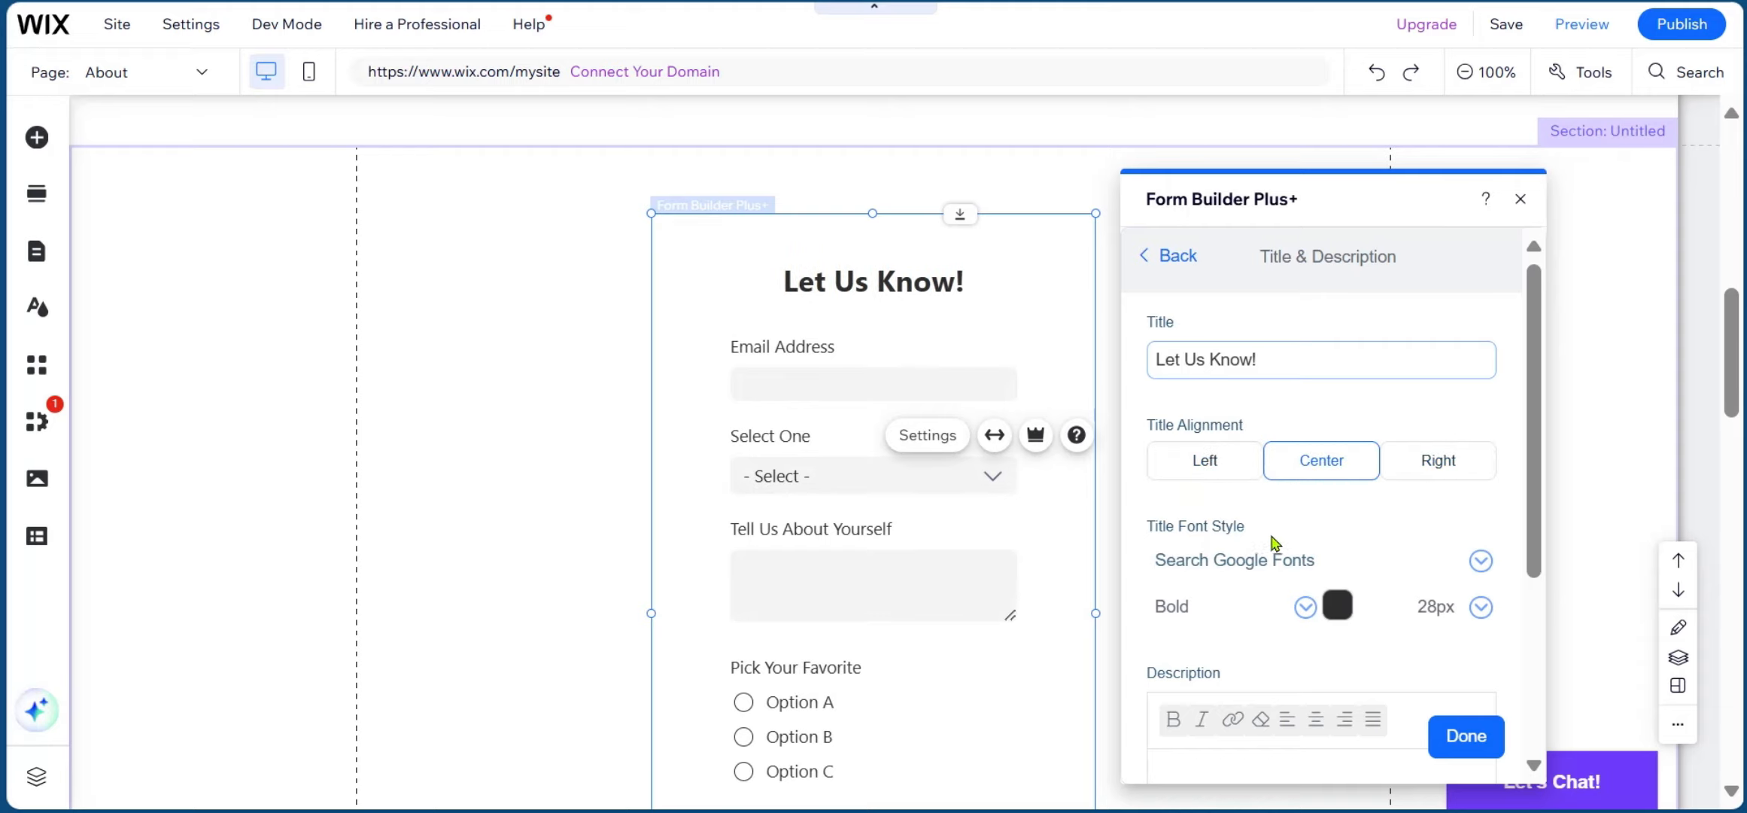
Add the placeholder description "sghskgahisf" below the form title and finish editing the title and description.
scroll(1253, 530, "down", 4)
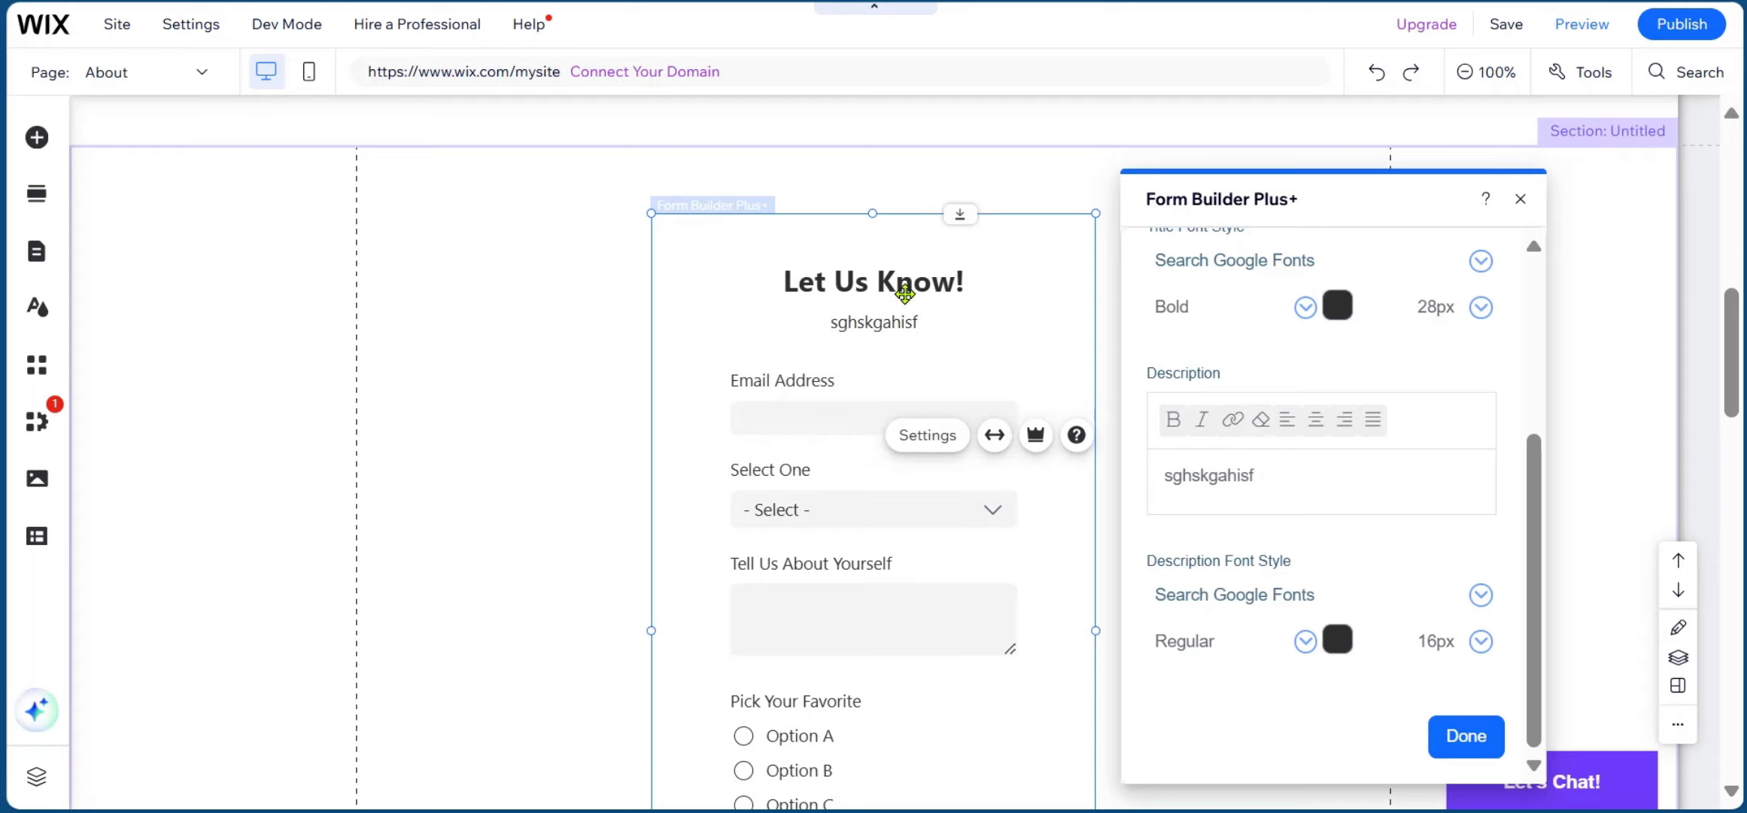
left_click(1451, 741)
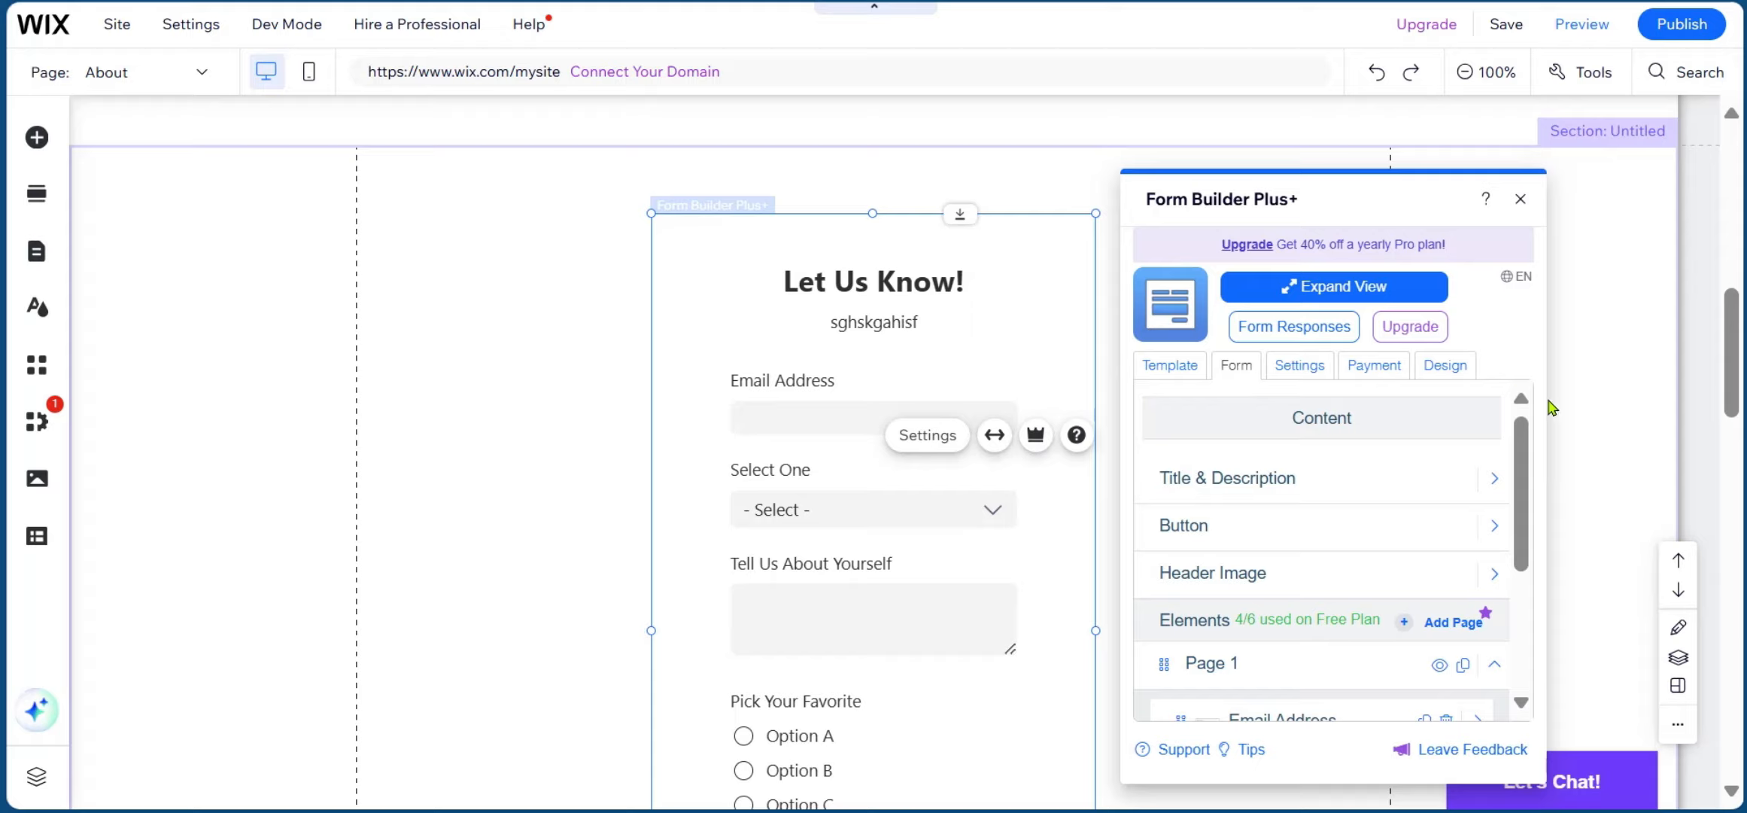
Preview the About page and check how the custom form looks in its section.
left_click(1584, 29)
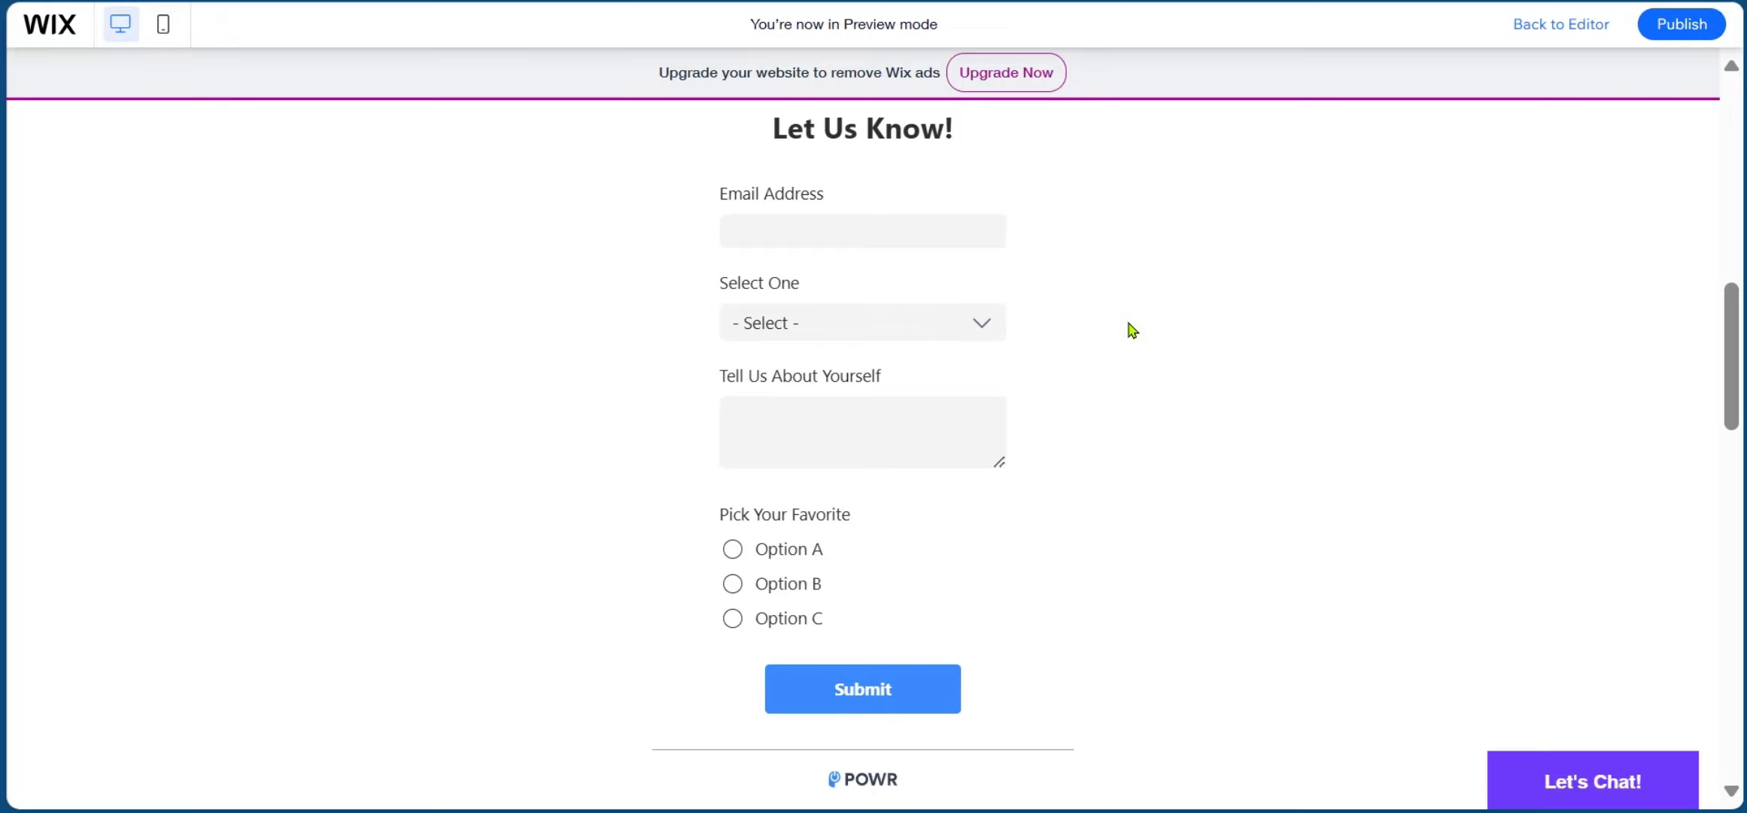
scroll(999, 195, "up", 2)
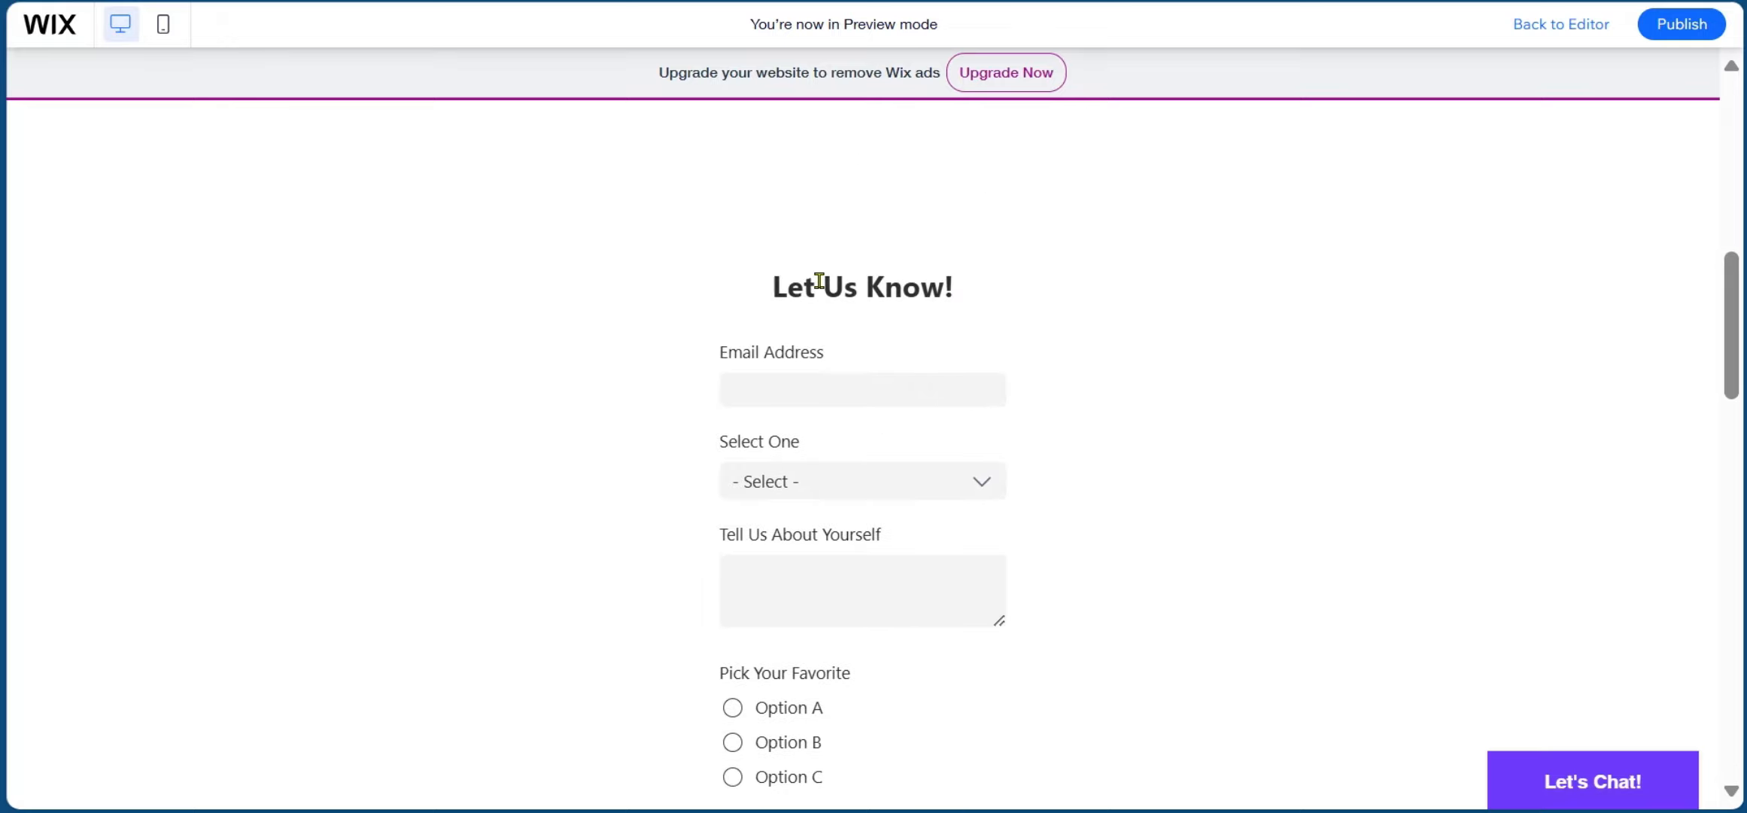
scroll(833, 284, "down", 2)
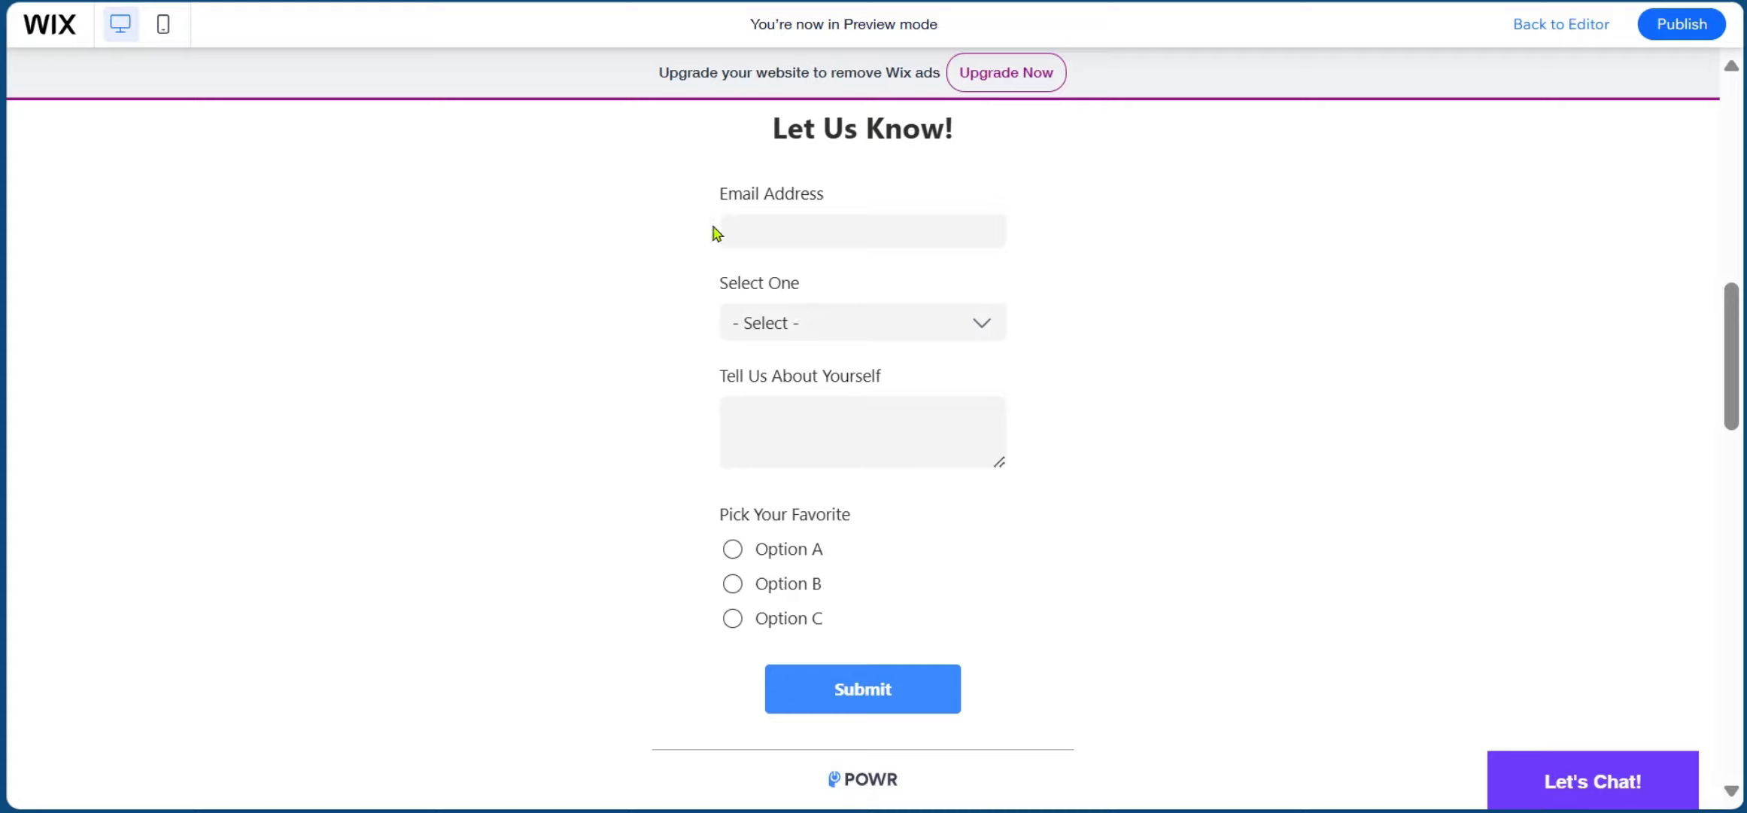